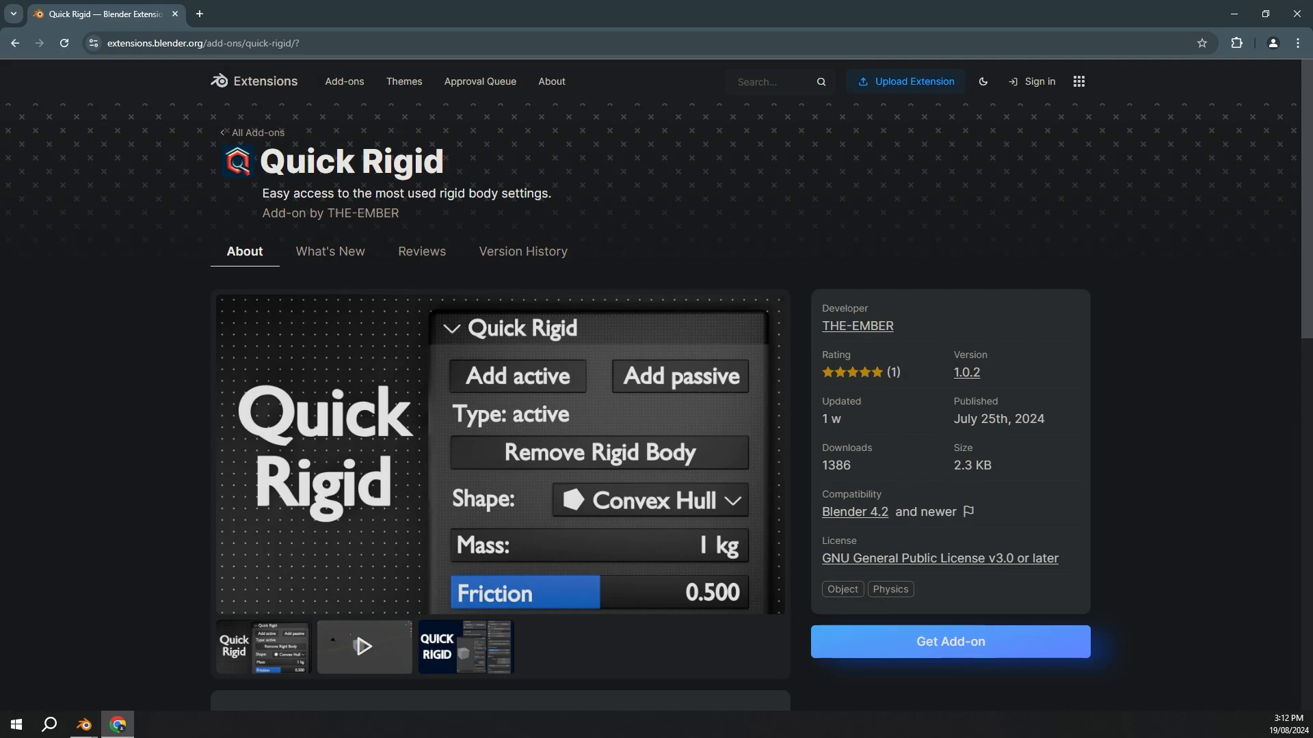
# Step: Look over the Quick Rigid add-on page on the Blender Extensions site
pyautogui.scroll(-3, 164, 345)
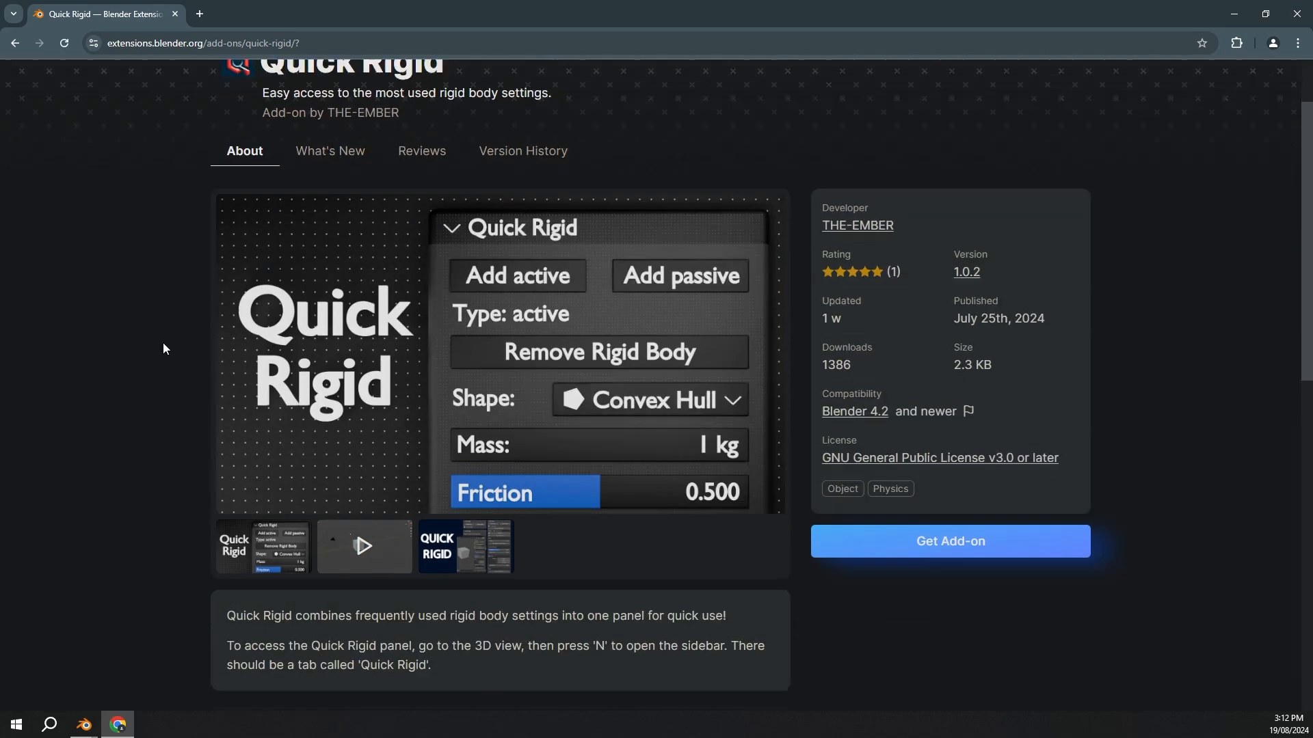
pyautogui.scroll(3, 583, 498)
pyautogui.scroll(-1, 583, 498)
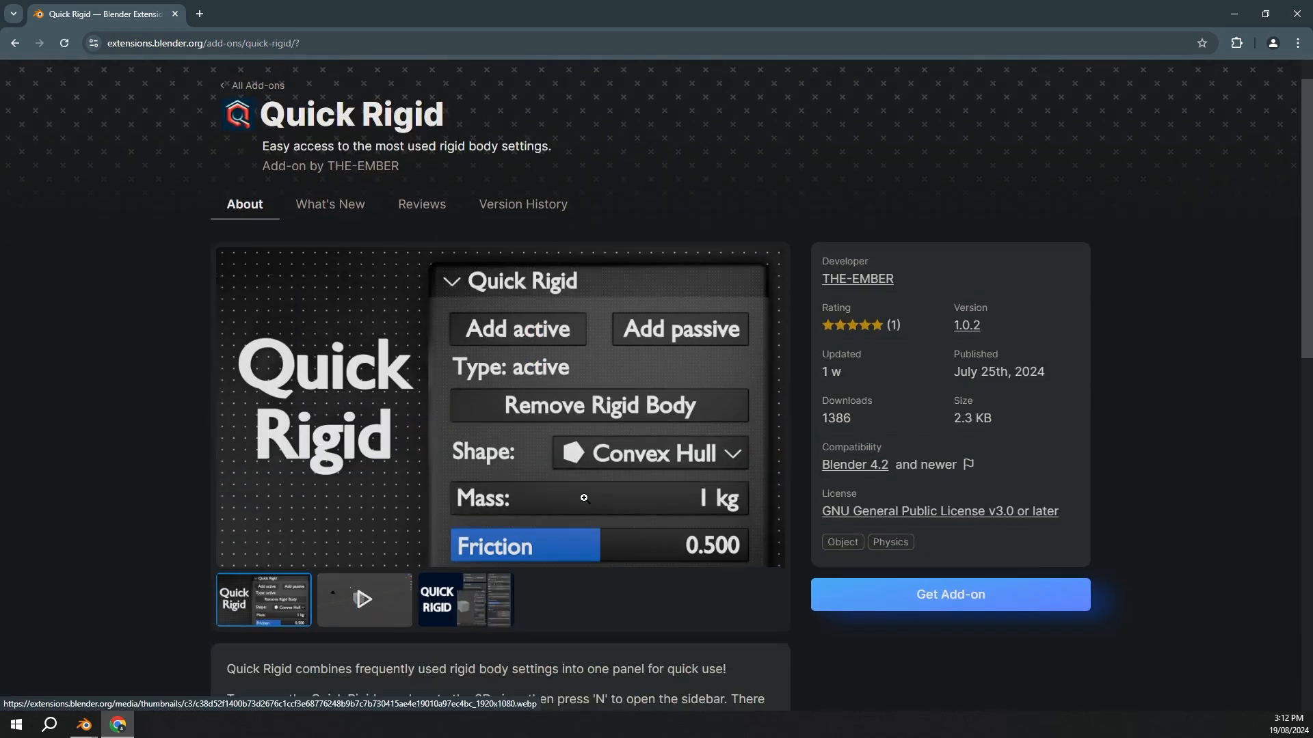
pyautogui.hotkey('alt', 'Tab')
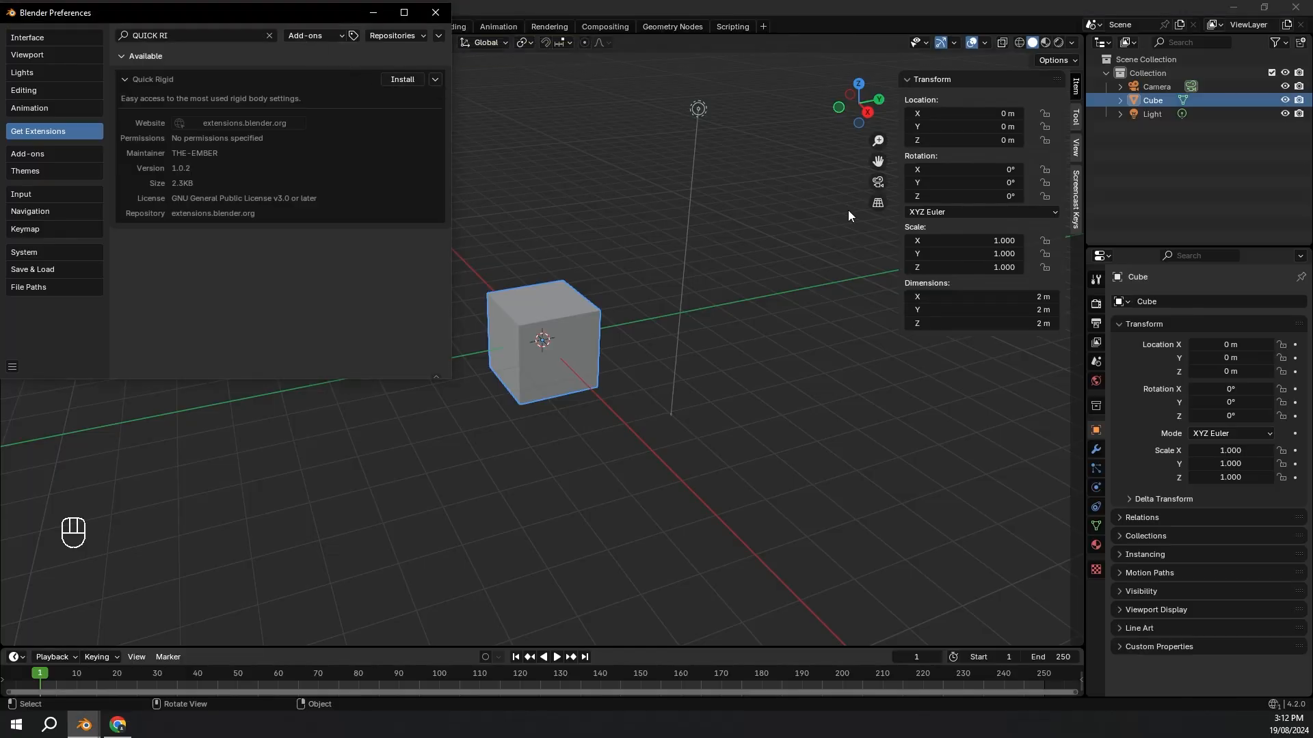
pyautogui.hotkey('alt', 'Tab')
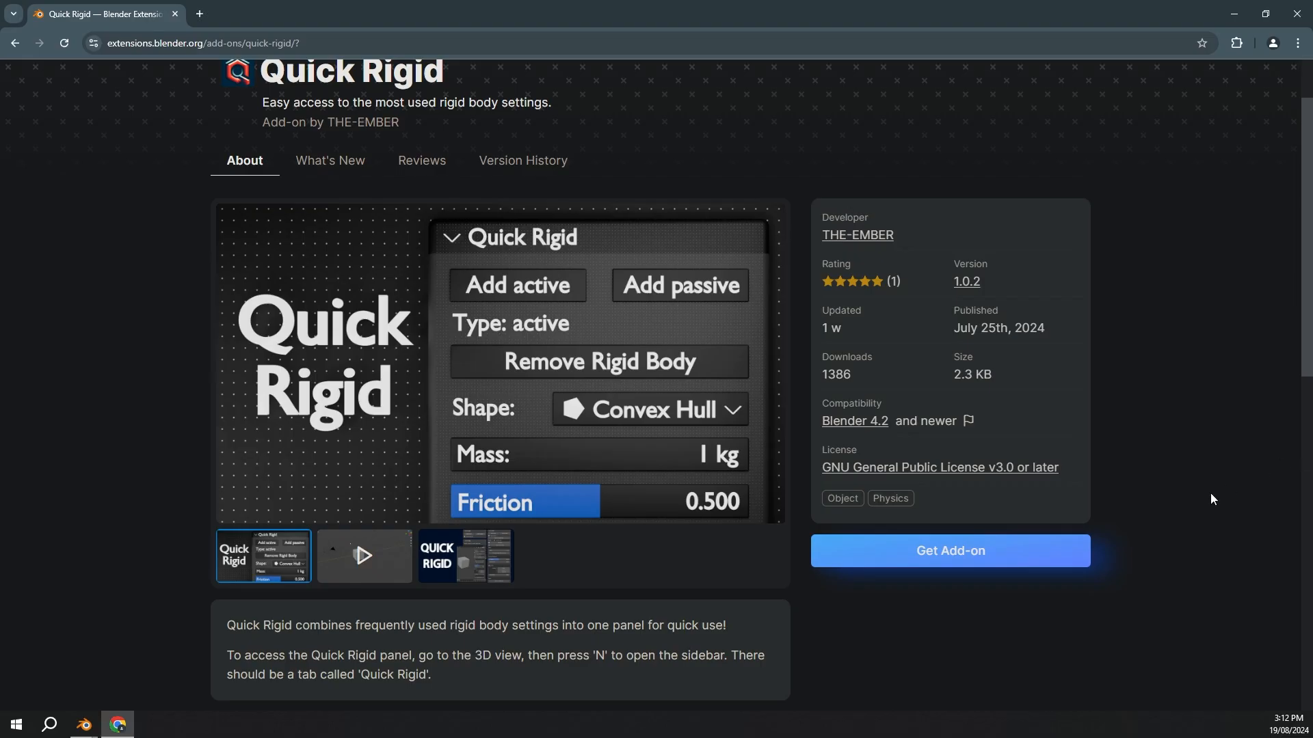
# Step: Install and enable the Quick Rigid add-on in Blender straight from its Blender Extensions web page
pyautogui.click(955, 551)
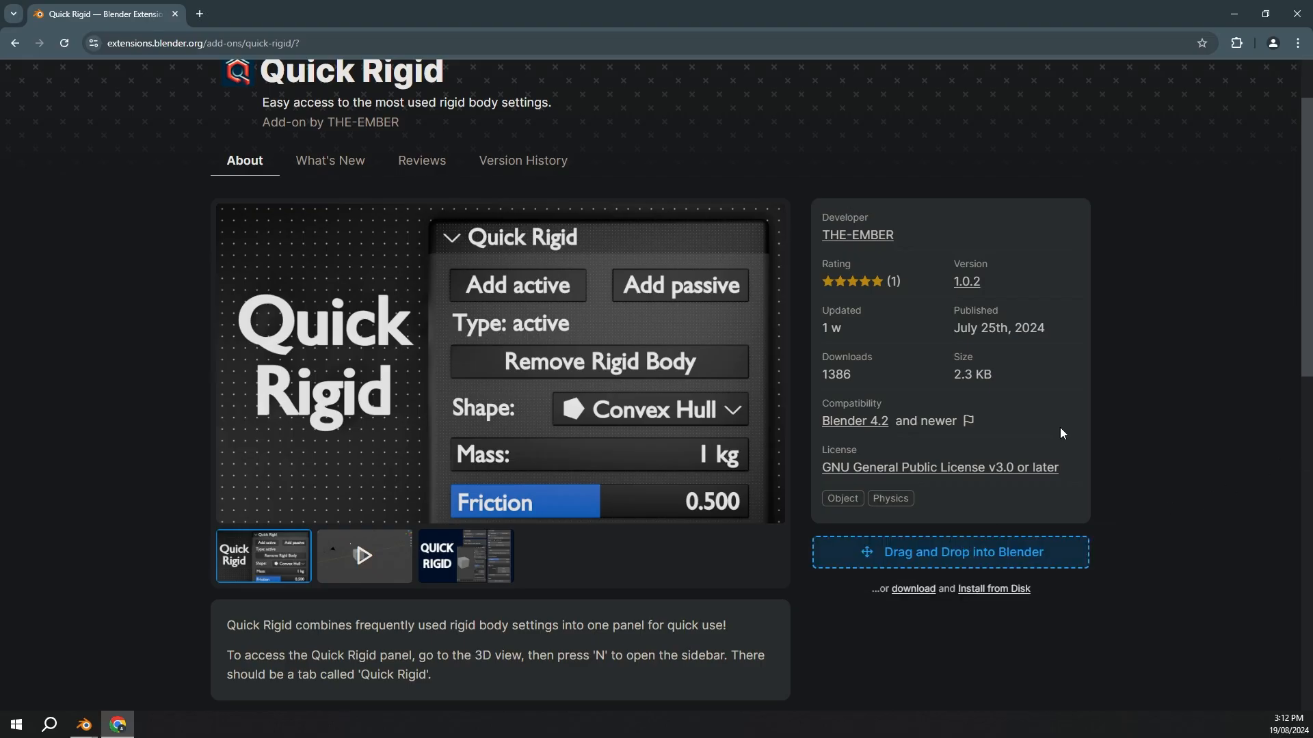
pyautogui.click(1267, 13)
pyautogui.moveTo(652, 120); pyautogui.dragTo(651, 30)
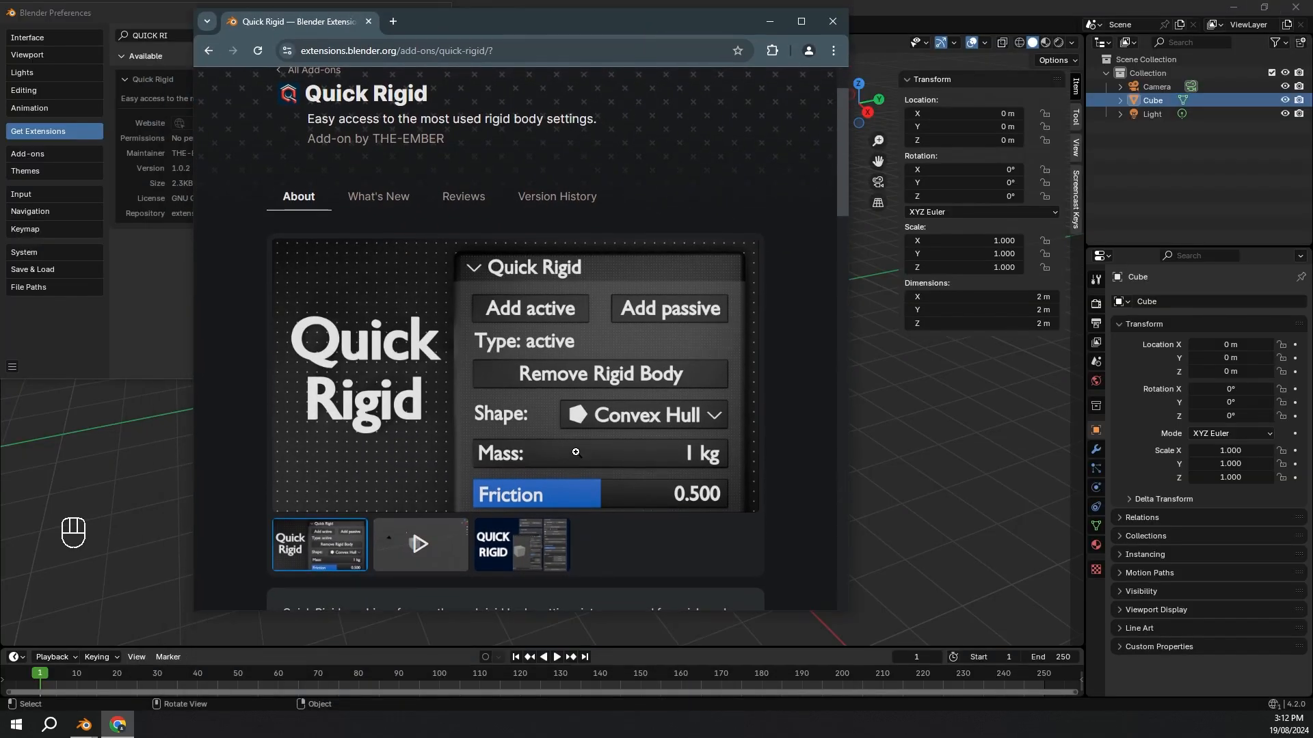
pyautogui.scroll(-15, 576, 452)
pyautogui.moveTo(507, 361); pyautogui.dragTo(983, 379)
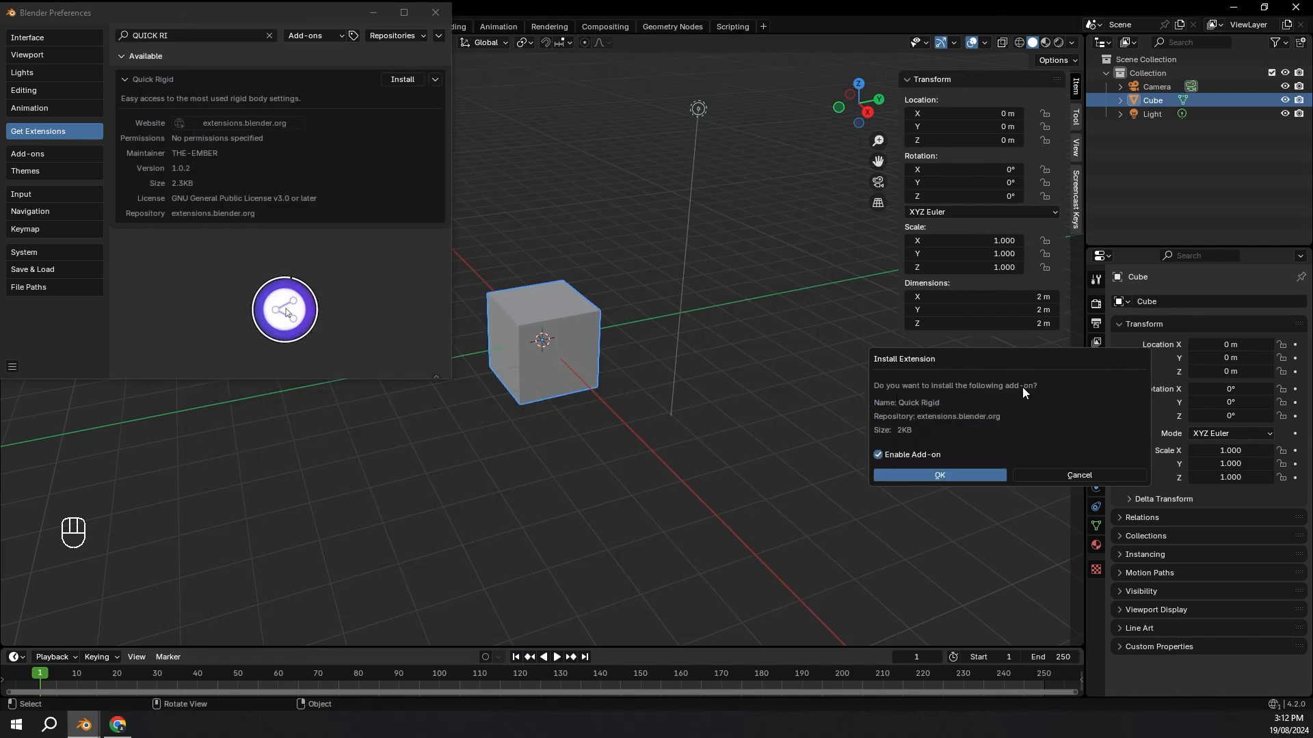
pyautogui.click(957, 472)
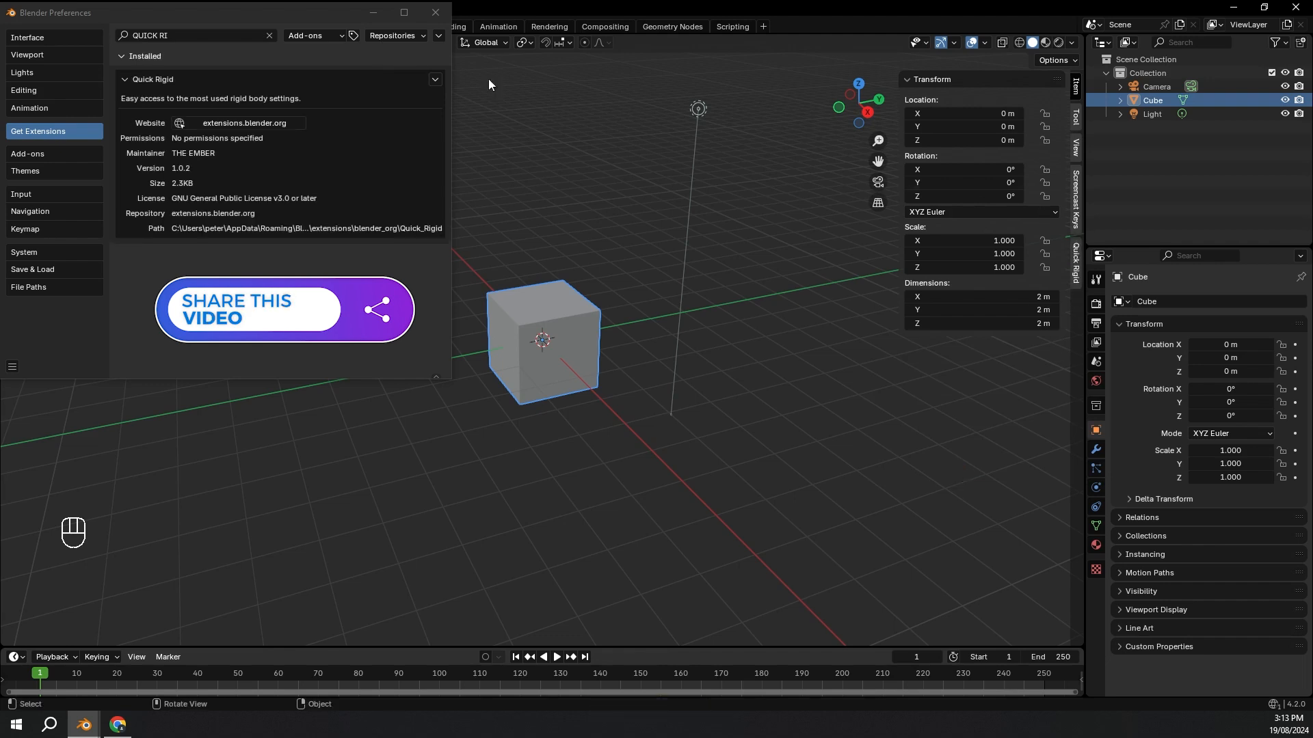
# Step: Close the Preferences and show the Quick Rigid settings in the 3D viewport's sidebar
pyautogui.click(434, 79)
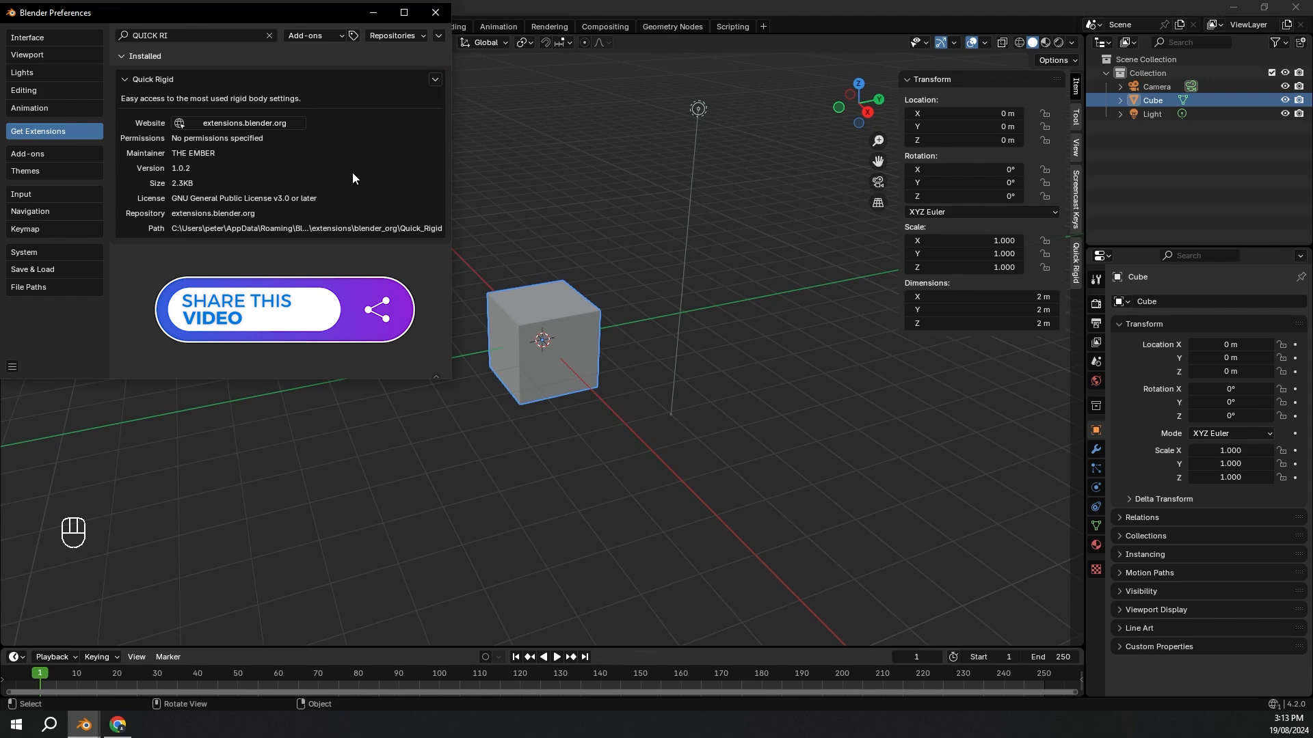
pyautogui.click(435, 12)
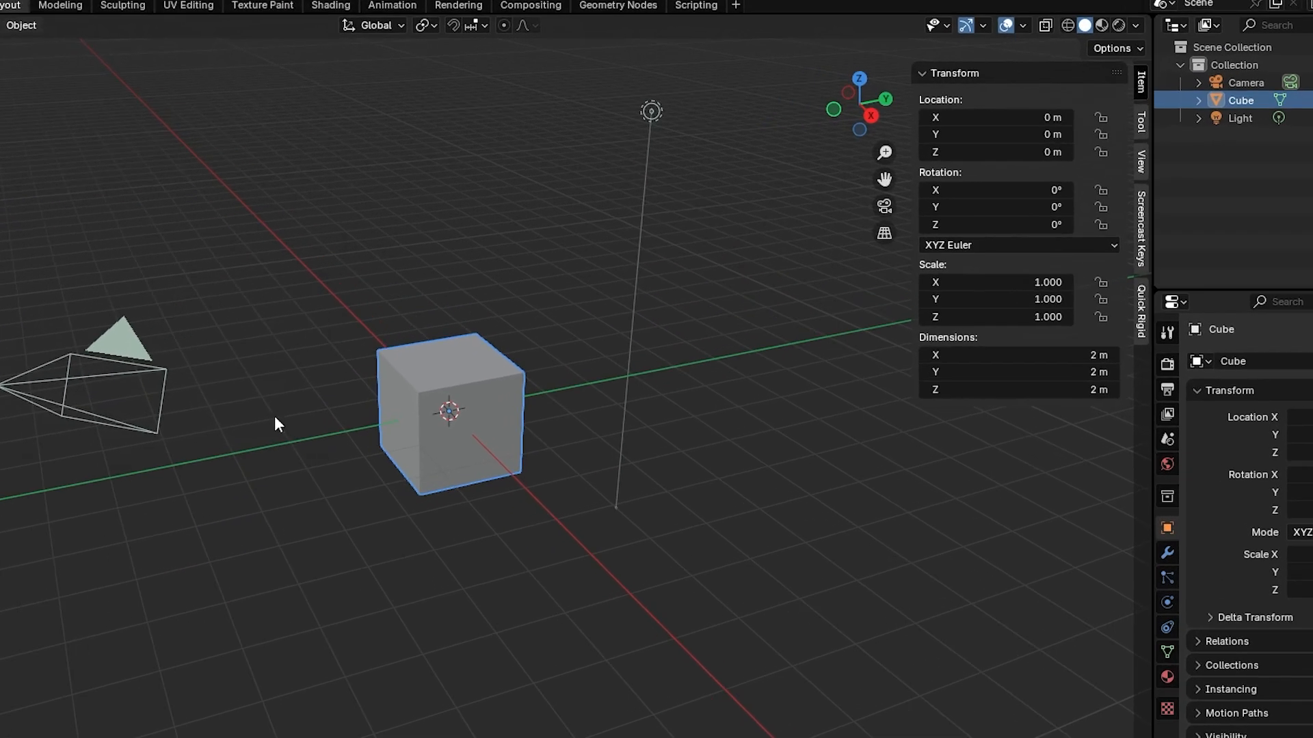
pyautogui.click(1140, 311)
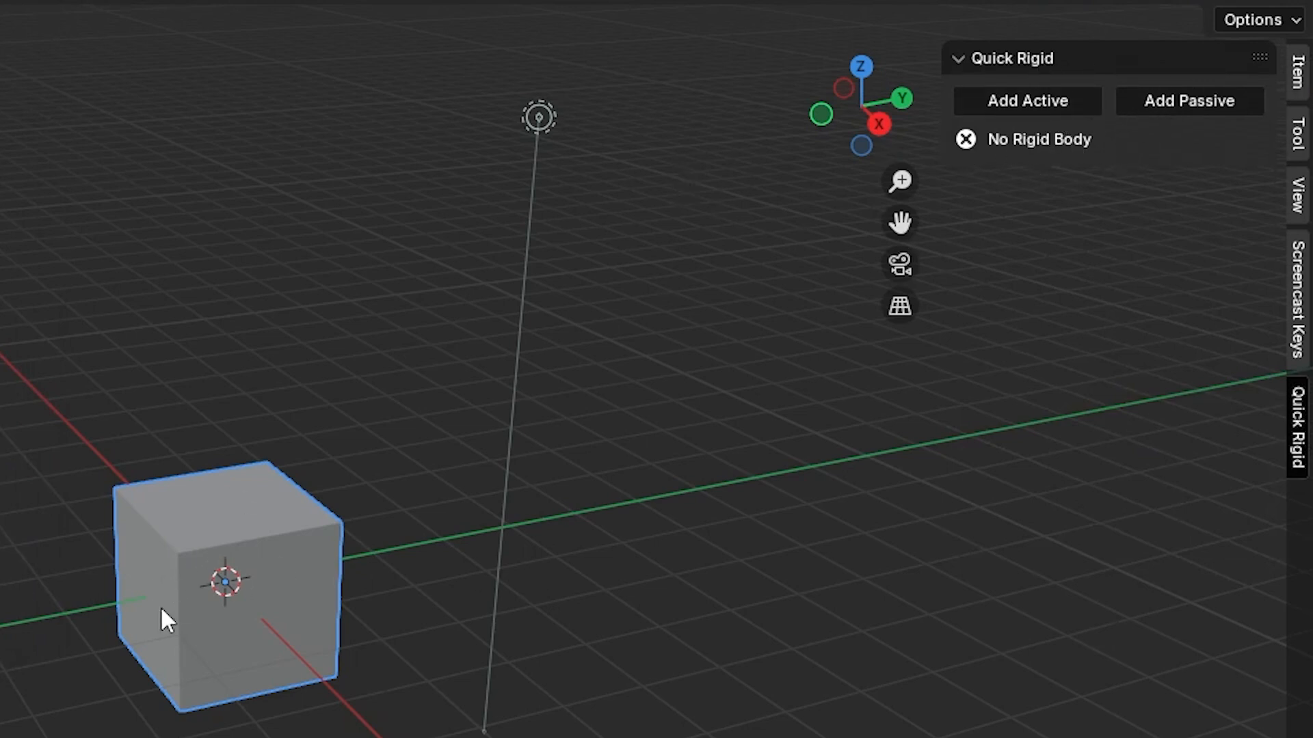
# Step: Raise the cube about 4.4 m straight up along the Z axis
pyautogui.press('g')
pyautogui.press('z')
pyautogui.click(263, 208)
# Step: Add a plane mesh beneath the cube and scale it up by about 5.7
pyautogui.hotkey('shift', 'a')
pyautogui.moveTo(157, 285)
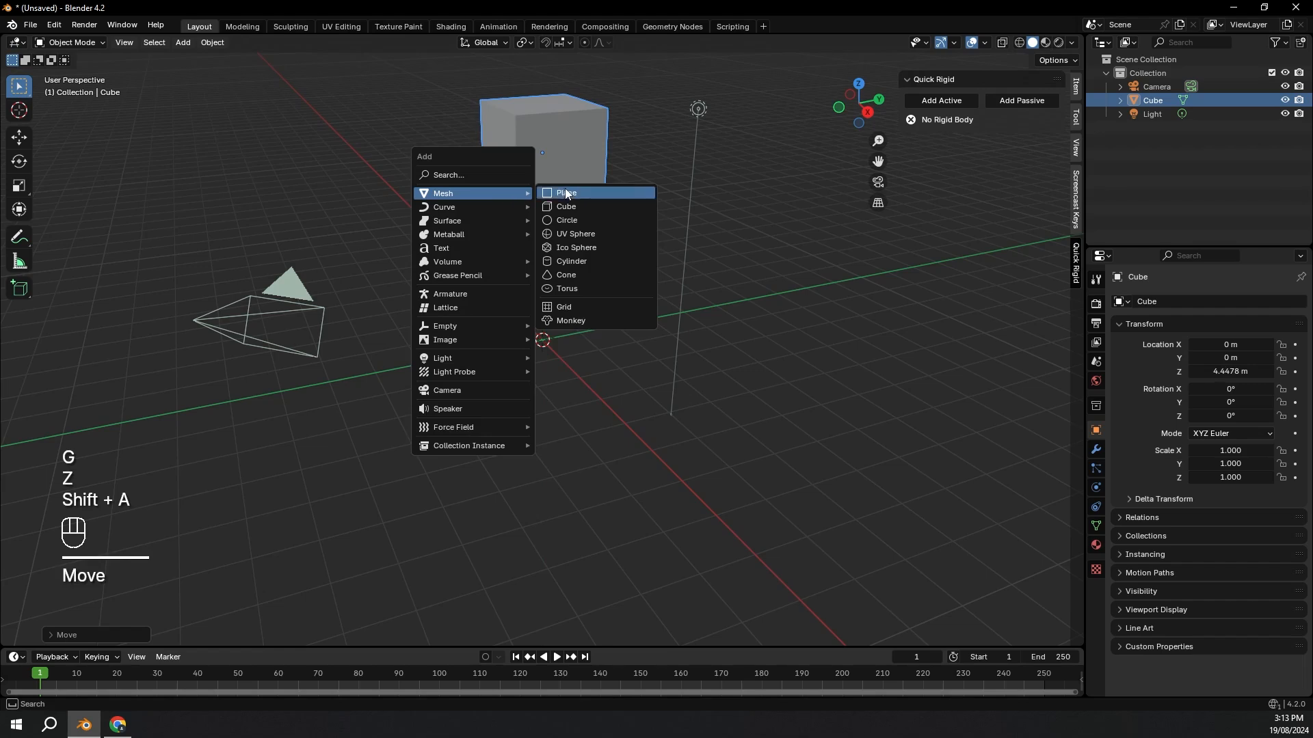
pyautogui.click(566, 194)
pyautogui.press('s')
pyautogui.click(413, 223)
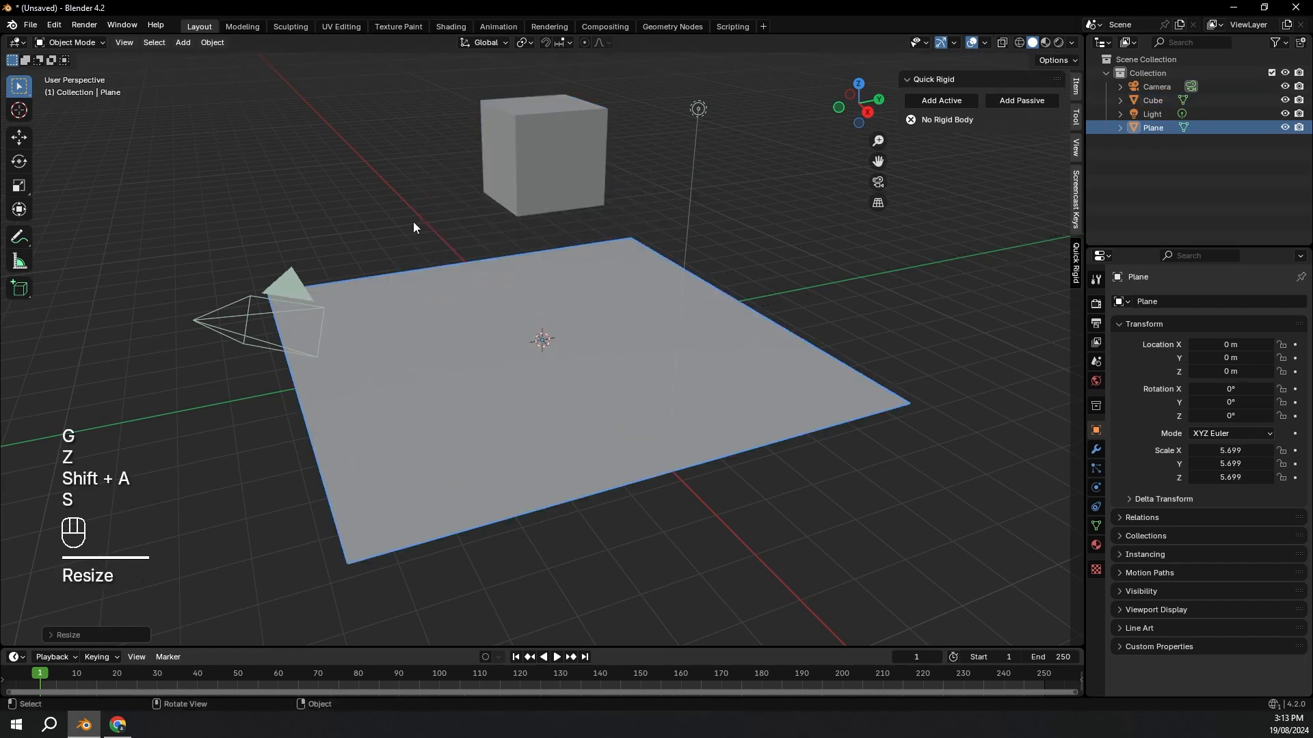
# Step: Make the plane a passive rigid body and the cube an active one with Quick Rigid
pyautogui.click(1037, 103)
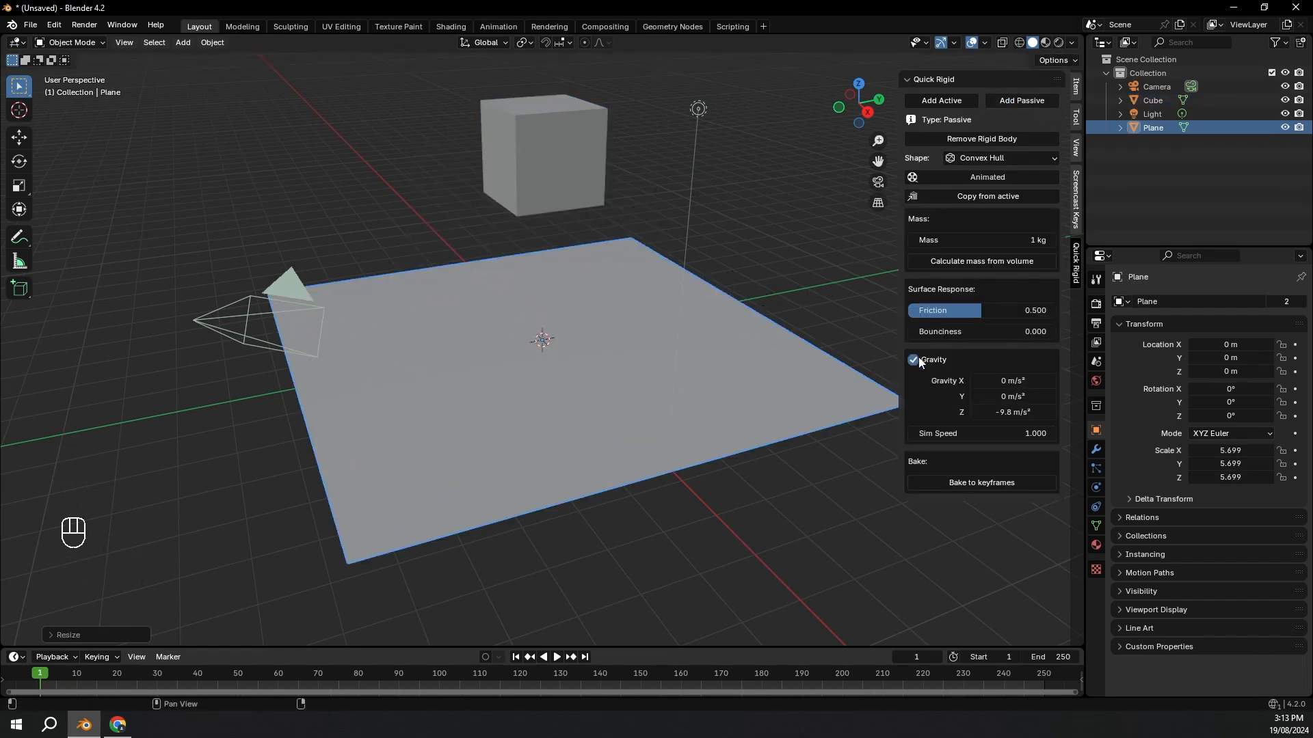
pyautogui.click(1095, 488)
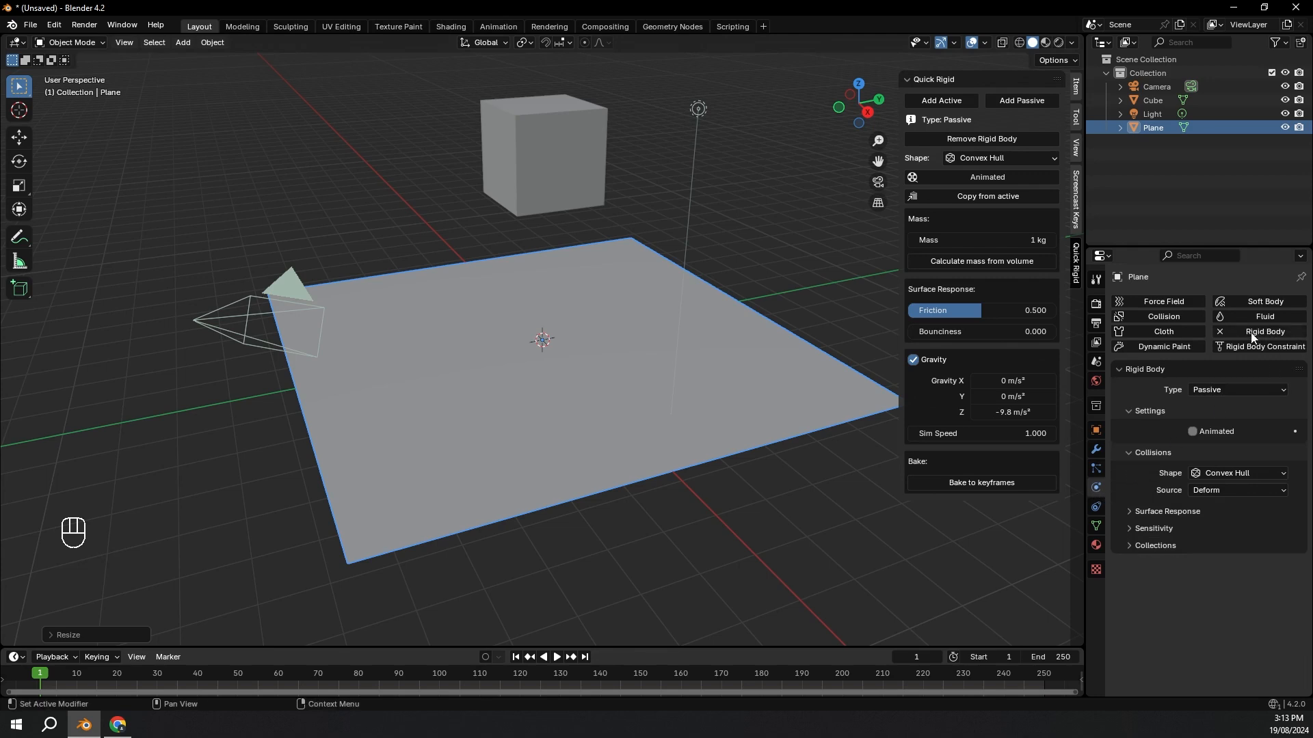
pyautogui.click(1211, 388)
pyautogui.click(545, 178)
pyautogui.click(941, 101)
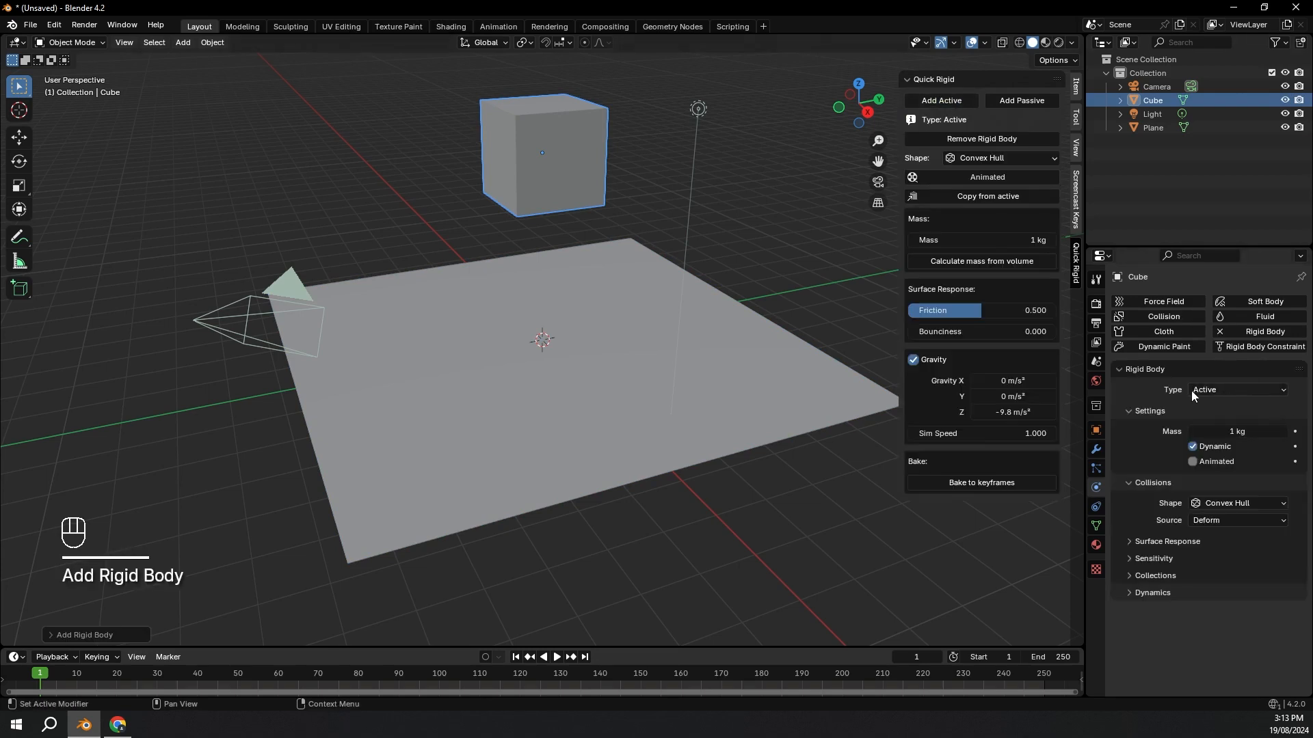
# Step: Tilt the cube with a free trackball rotation so that a corner points down at the plane
pyautogui.hotkey('ctrl', 'z')
pyautogui.press('r')
pyautogui.press('r')
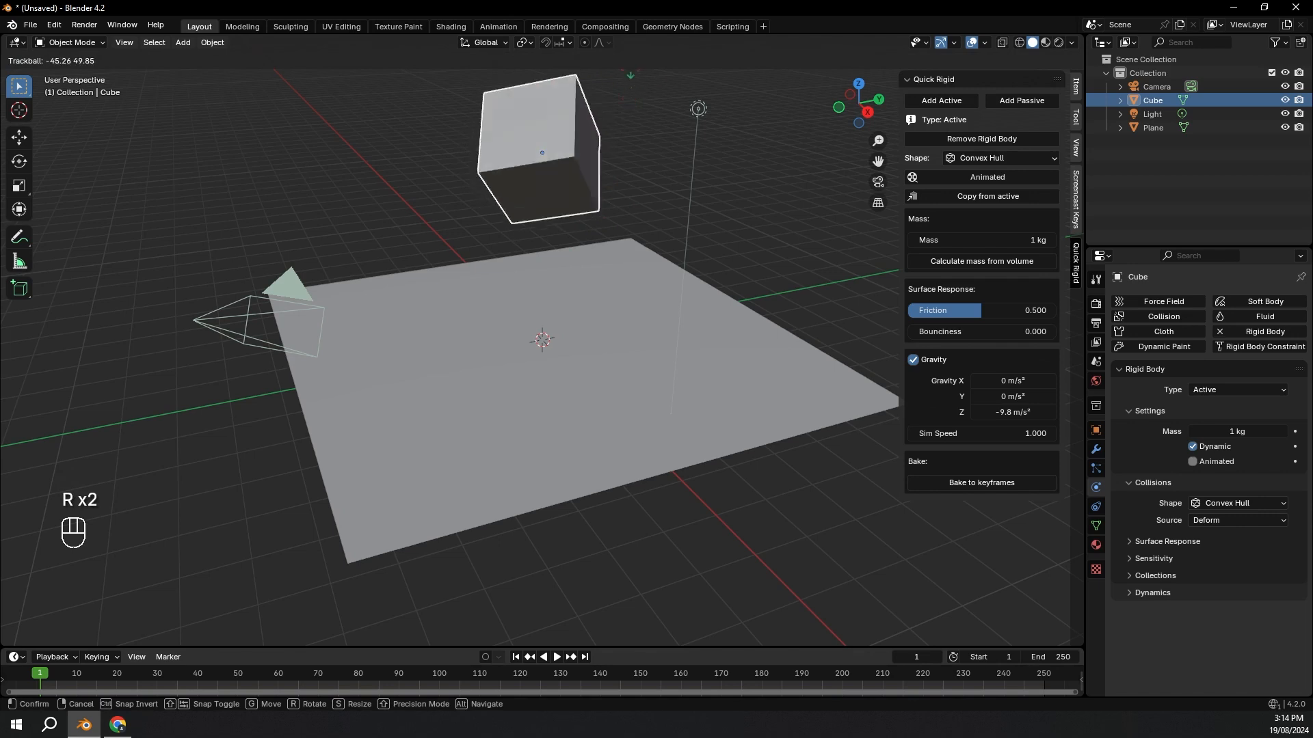
pyautogui.click(592, 67)
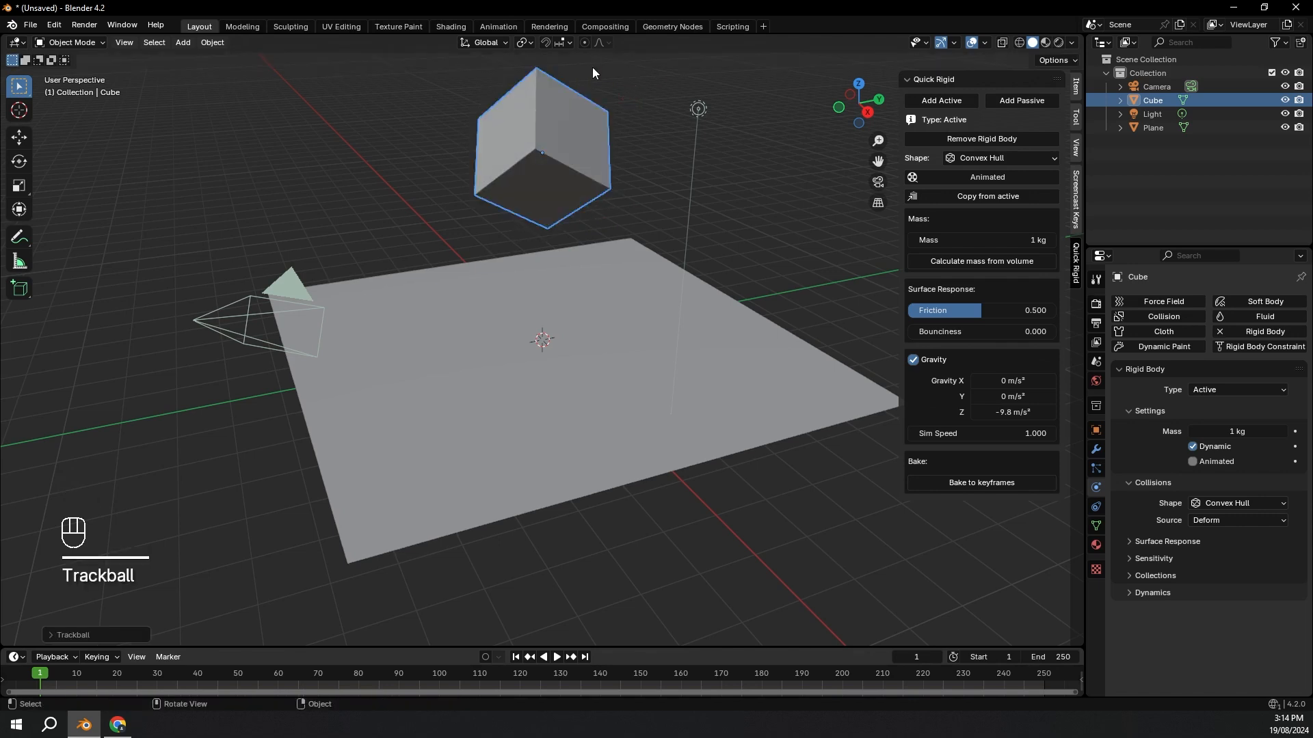
# Step: Play the rigid body simulation of the cube falling onto the plane and return to the first frame
pyautogui.press('space')
pyautogui.press('space')
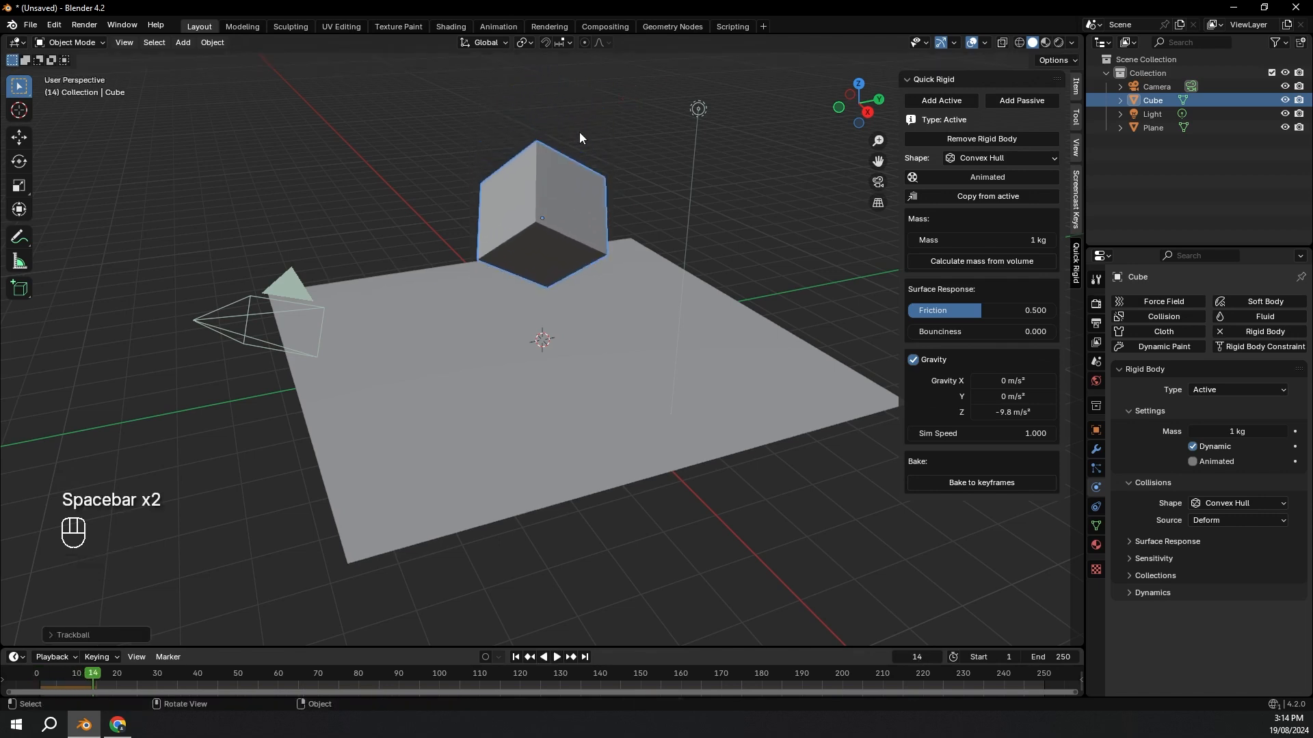
pyautogui.hotkey('shift', 'Left')
pyautogui.click(557, 657)
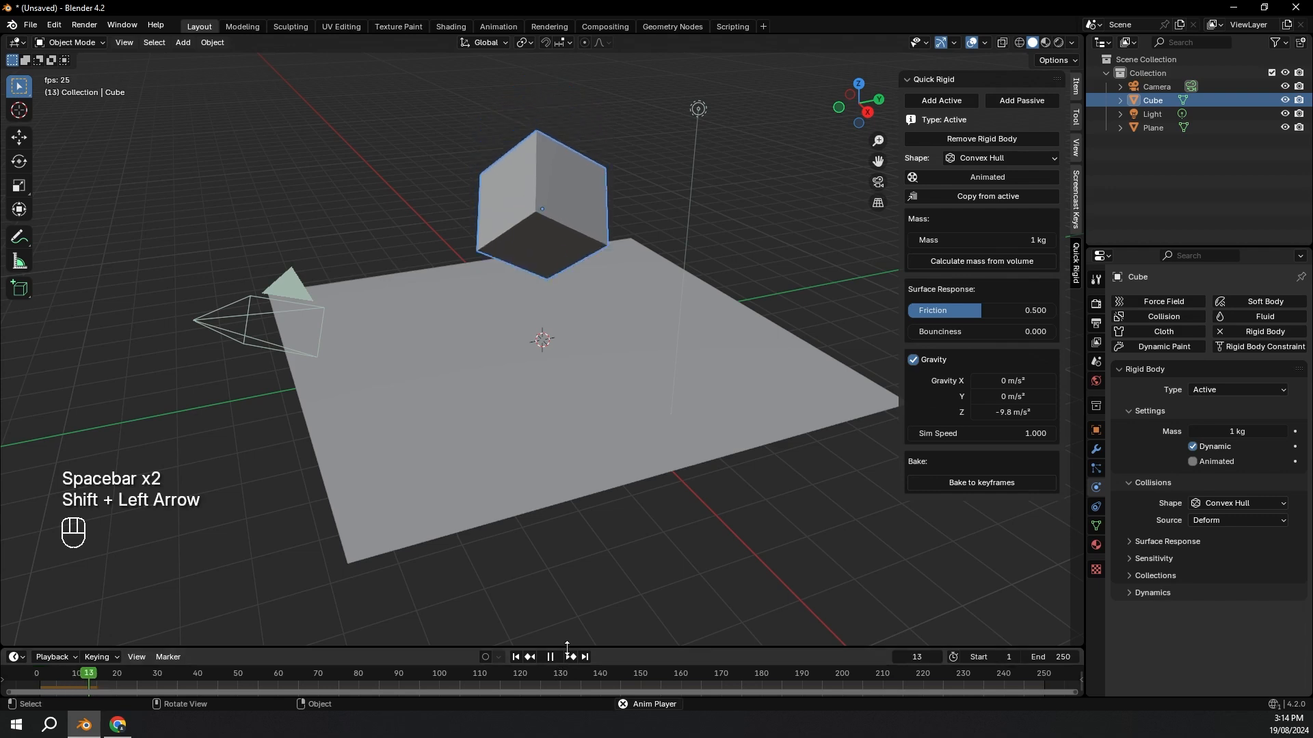
pyautogui.press('space')
pyautogui.hotkey('shift', 'Left')
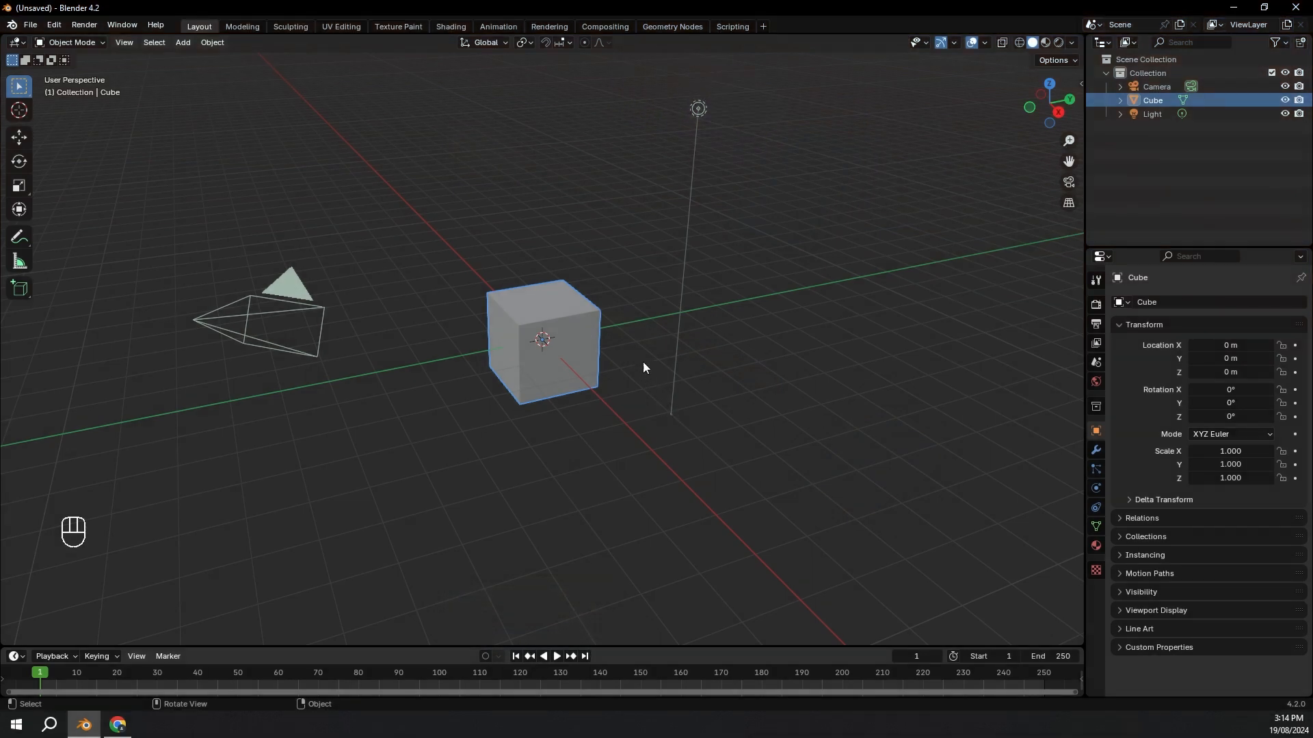
# Step: Delete the light from the new default scene
pyautogui.moveTo(638, 71); pyautogui.dragTo(747, 146)
pyautogui.press('x')
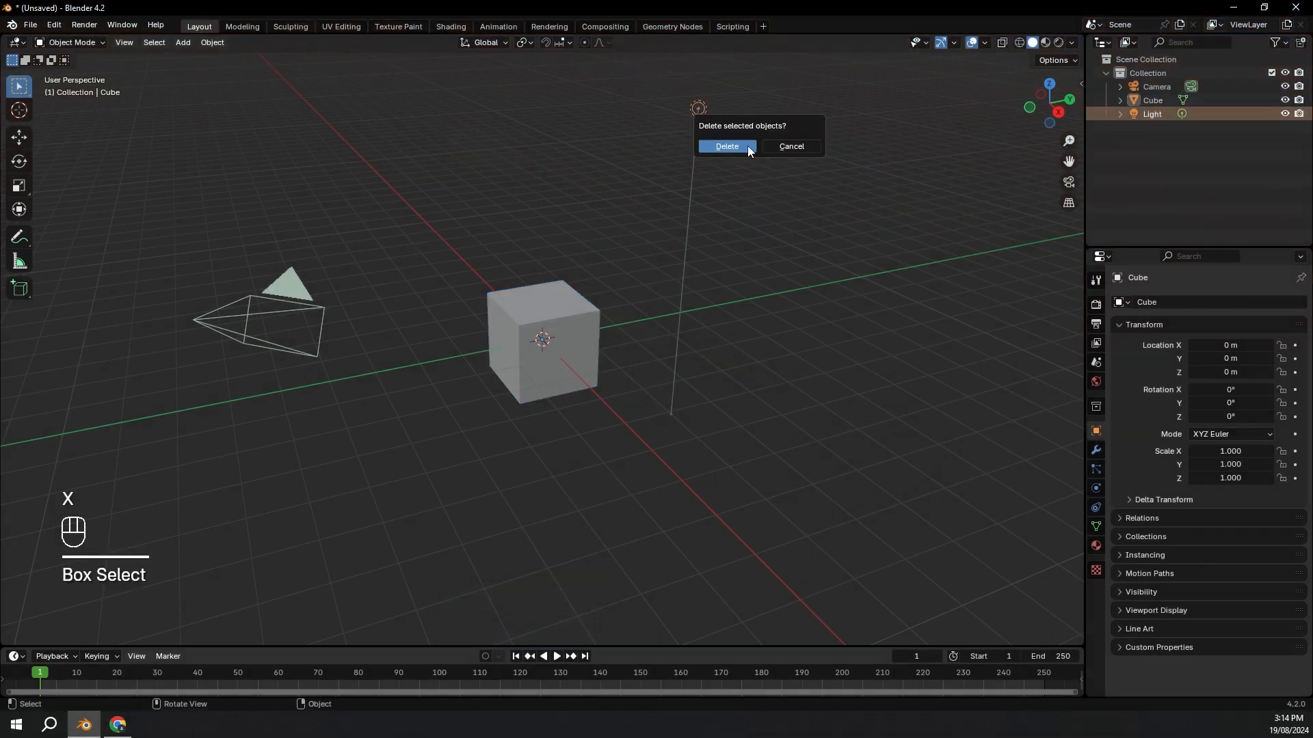
pyautogui.click(747, 146)
# Step: Flatten the cube into a slab by scaling it along Z to about 0.14
pyautogui.click(542, 344)
pyautogui.scroll(4, 706, 365)
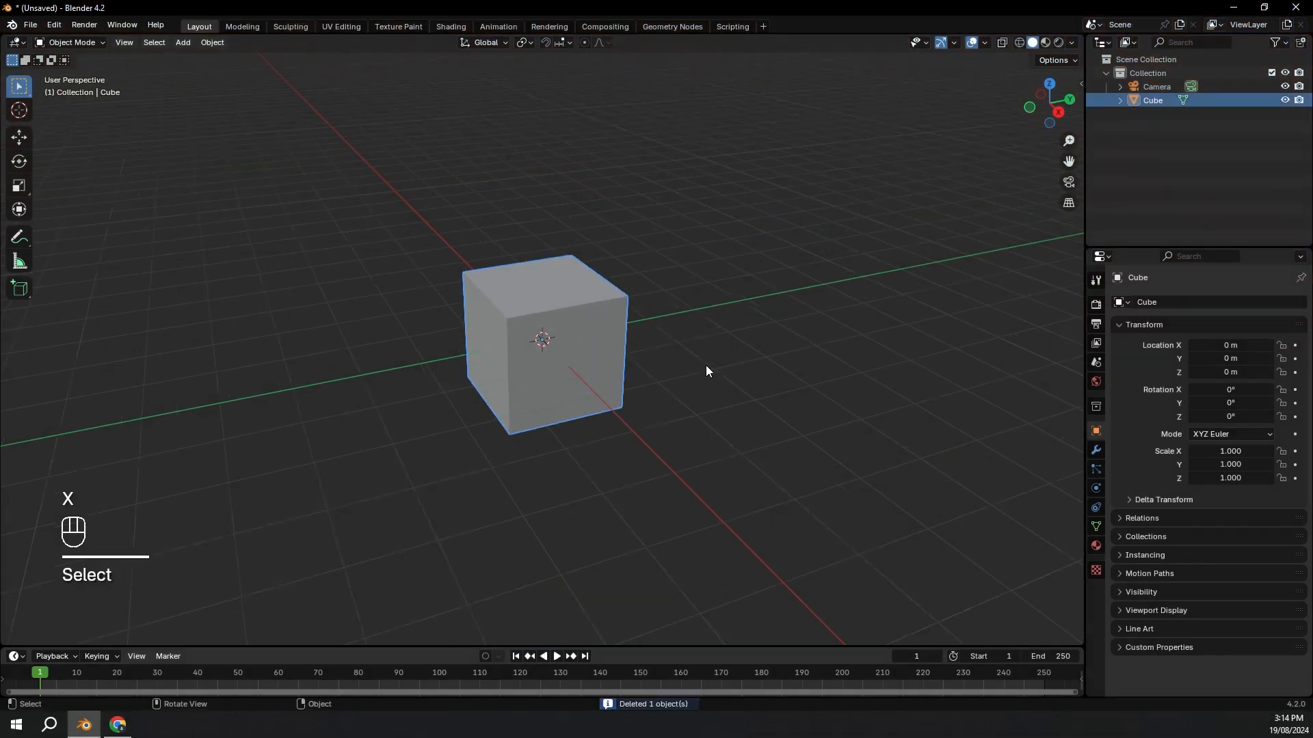
pyautogui.press('s')
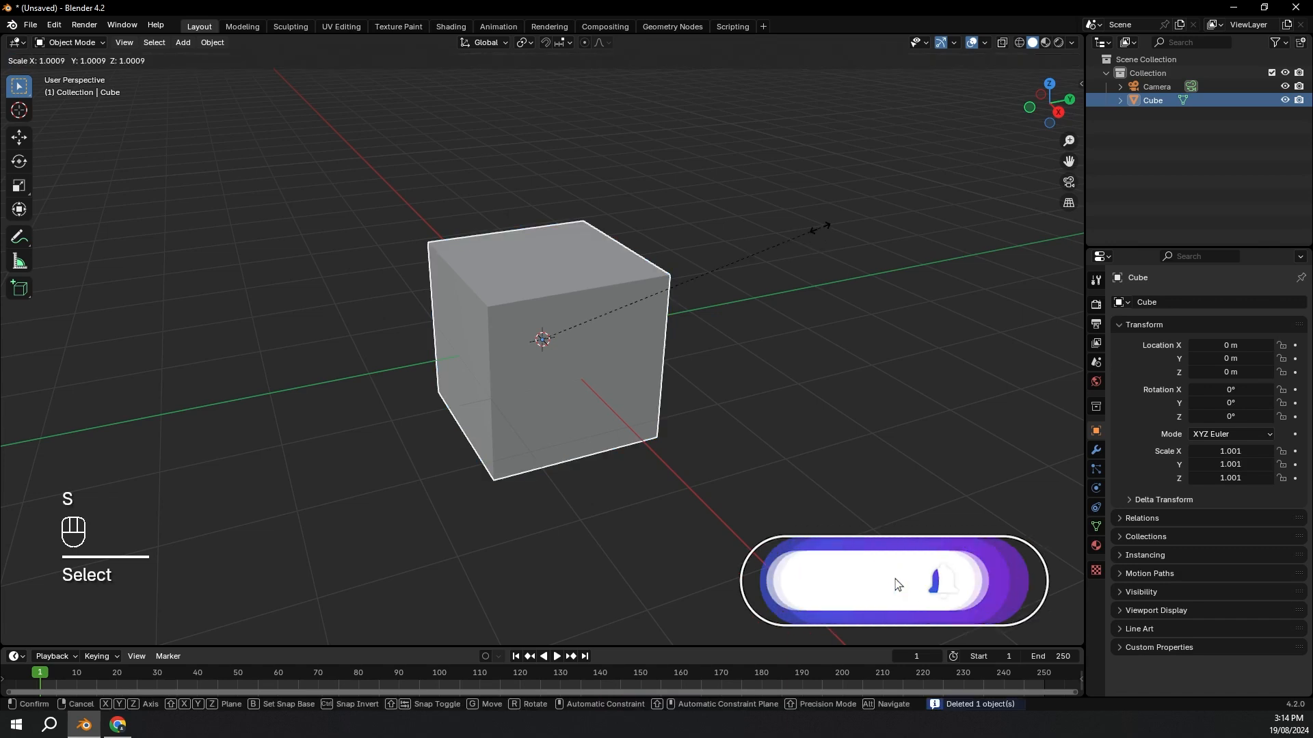
pyautogui.press('z')
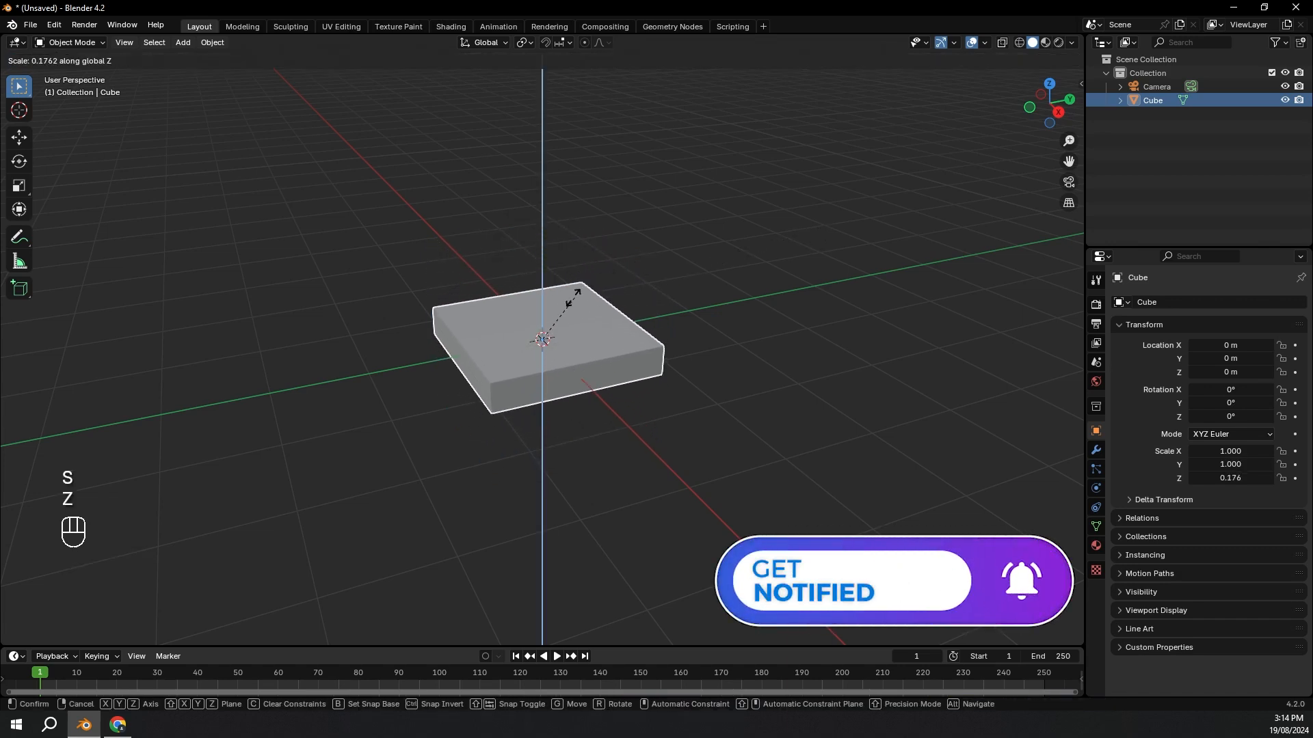
pyautogui.click(570, 309)
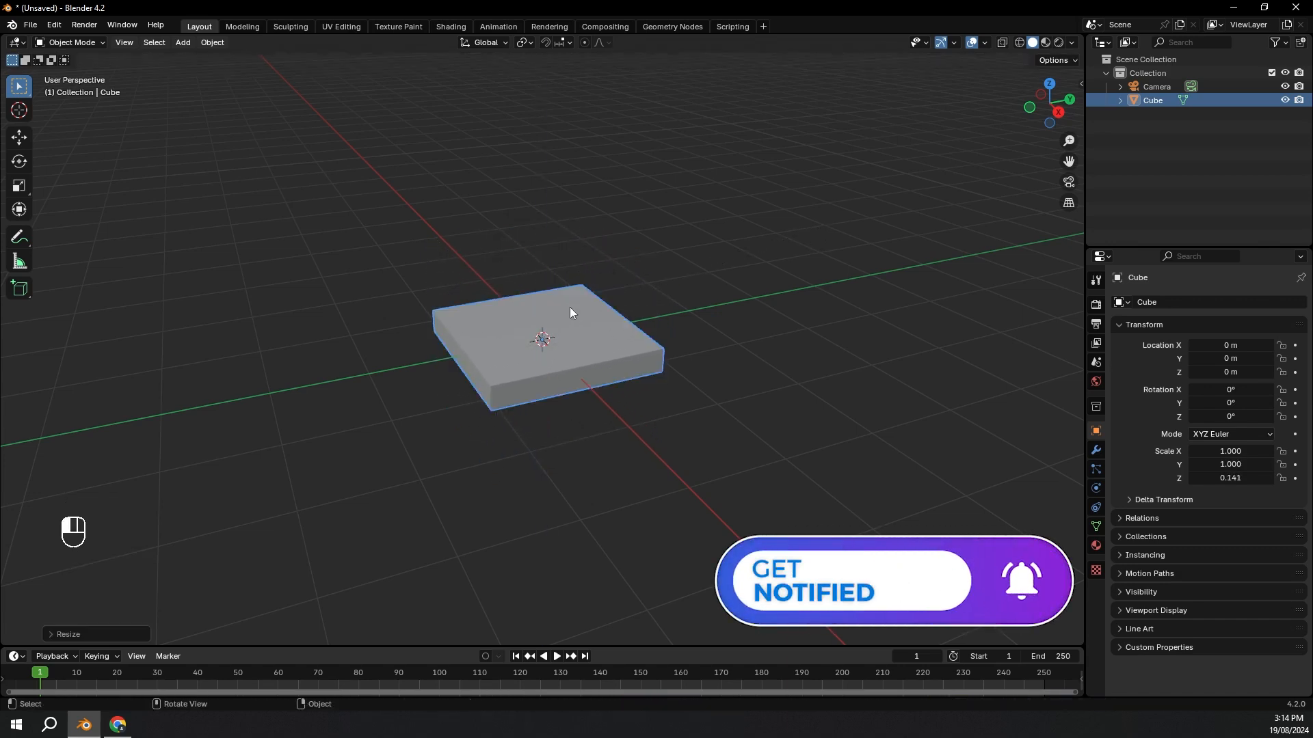
# Step: Add a Bevel modifier to the flattened cube
pyautogui.click(1096, 450)
pyautogui.click(1162, 303)
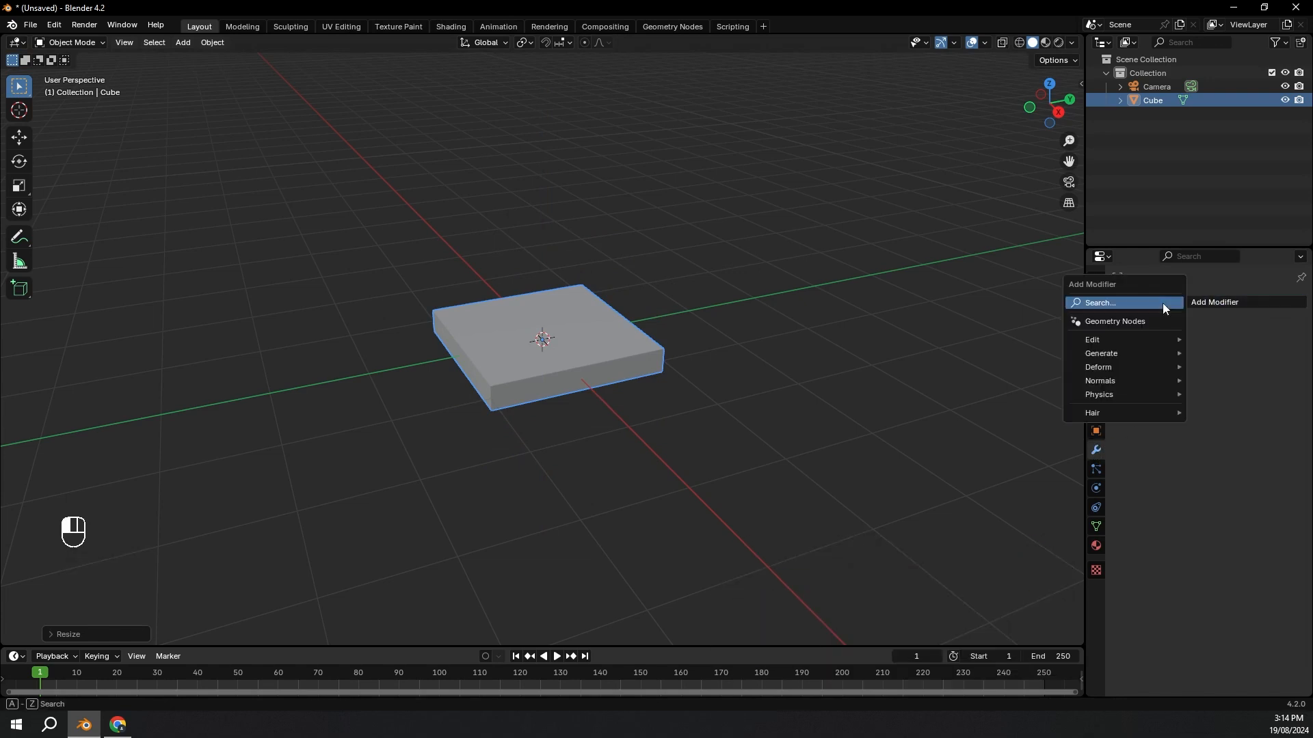
pyautogui.moveTo(1132, 355)
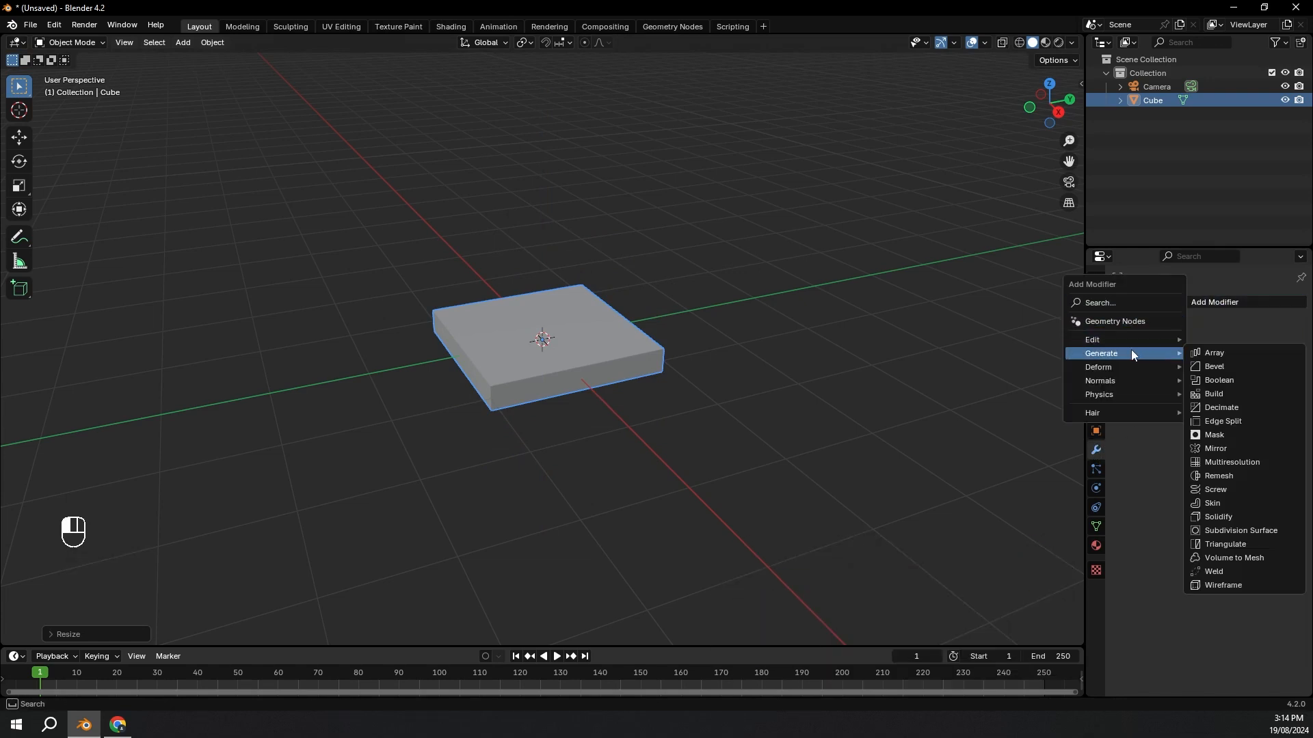
pyautogui.click(1229, 366)
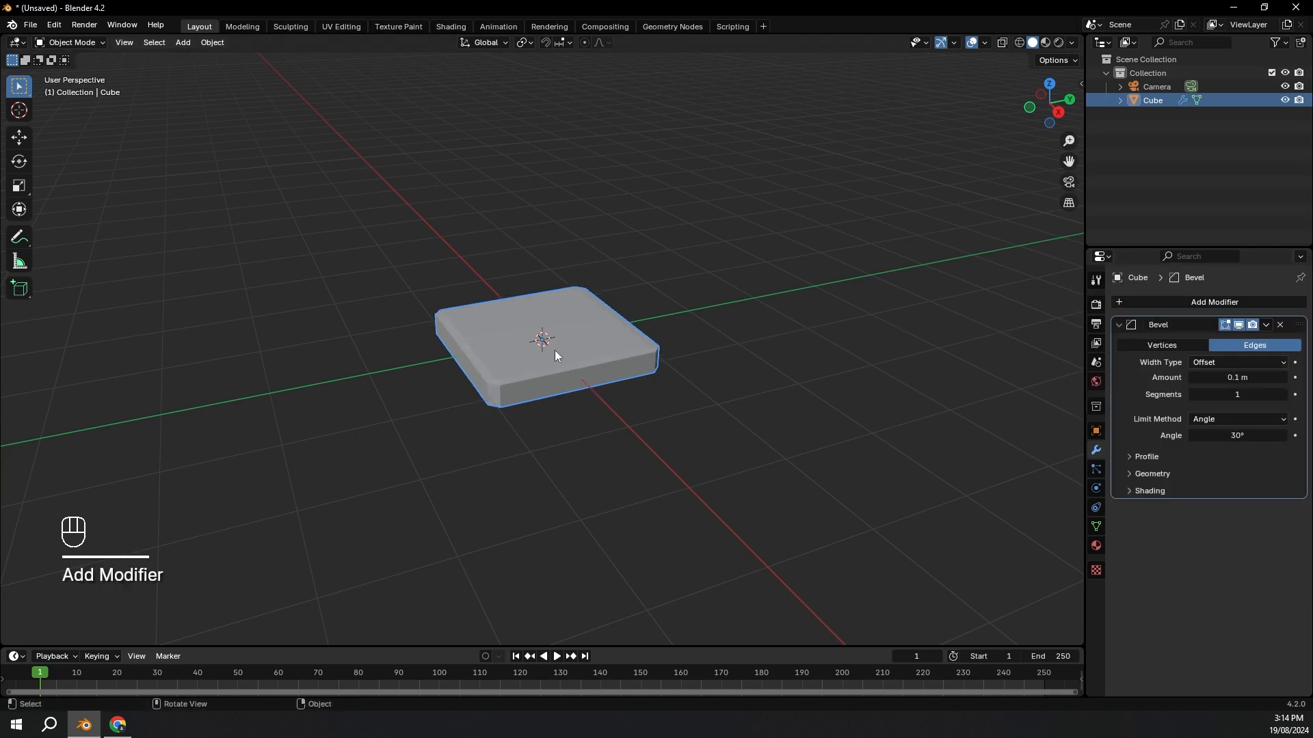
# Step: Enable Cavity in the viewport shading options to bring out the slab's bevelled edges
pyautogui.scroll(3, 556, 350)
pyautogui.moveTo(506, 360); pyautogui.dragTo(567, 358, button='middle')
pyautogui.scroll(3, 577, 394)
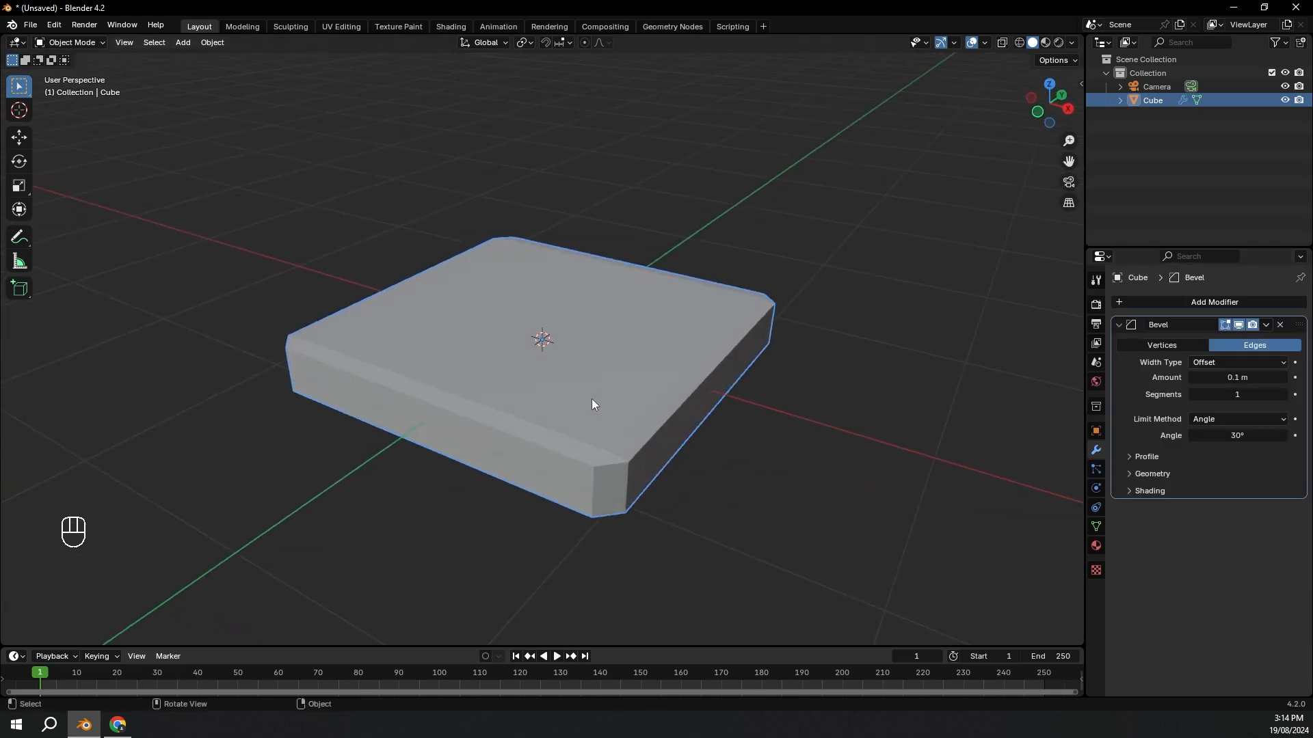
pyautogui.click(1073, 42)
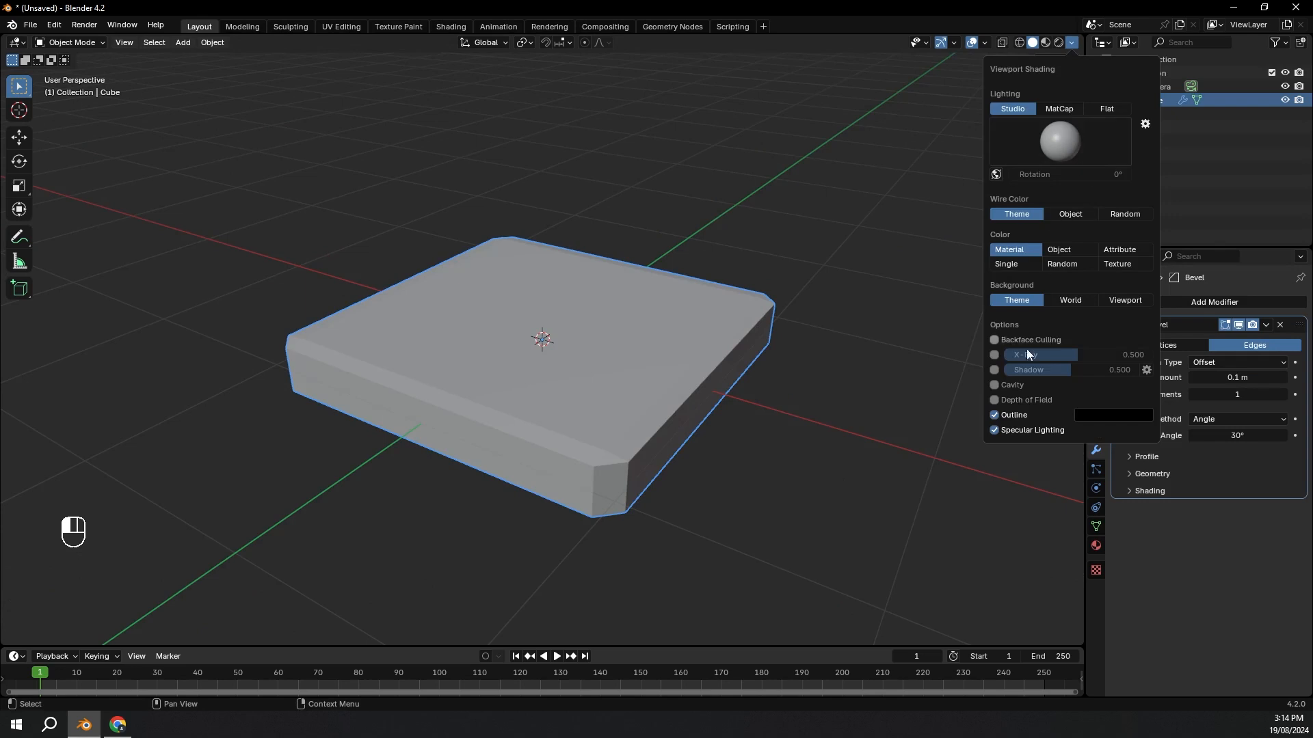
pyautogui.click(995, 385)
pyautogui.moveTo(666, 408); pyautogui.dragTo(647, 414, button='middle')
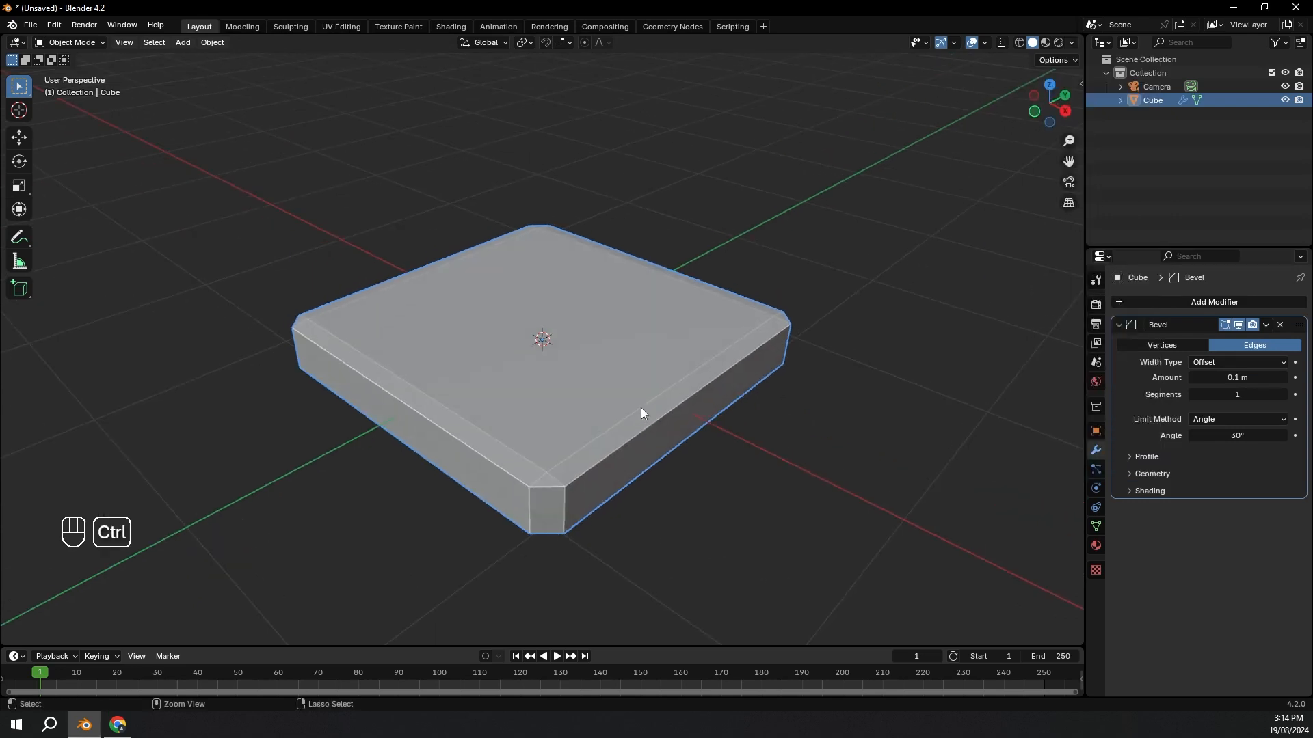
# Step: Apply the slab's scale and set its bevel to an amount of 0.06 m with 7 segments
pyautogui.hotkey('ctrl', 'a')
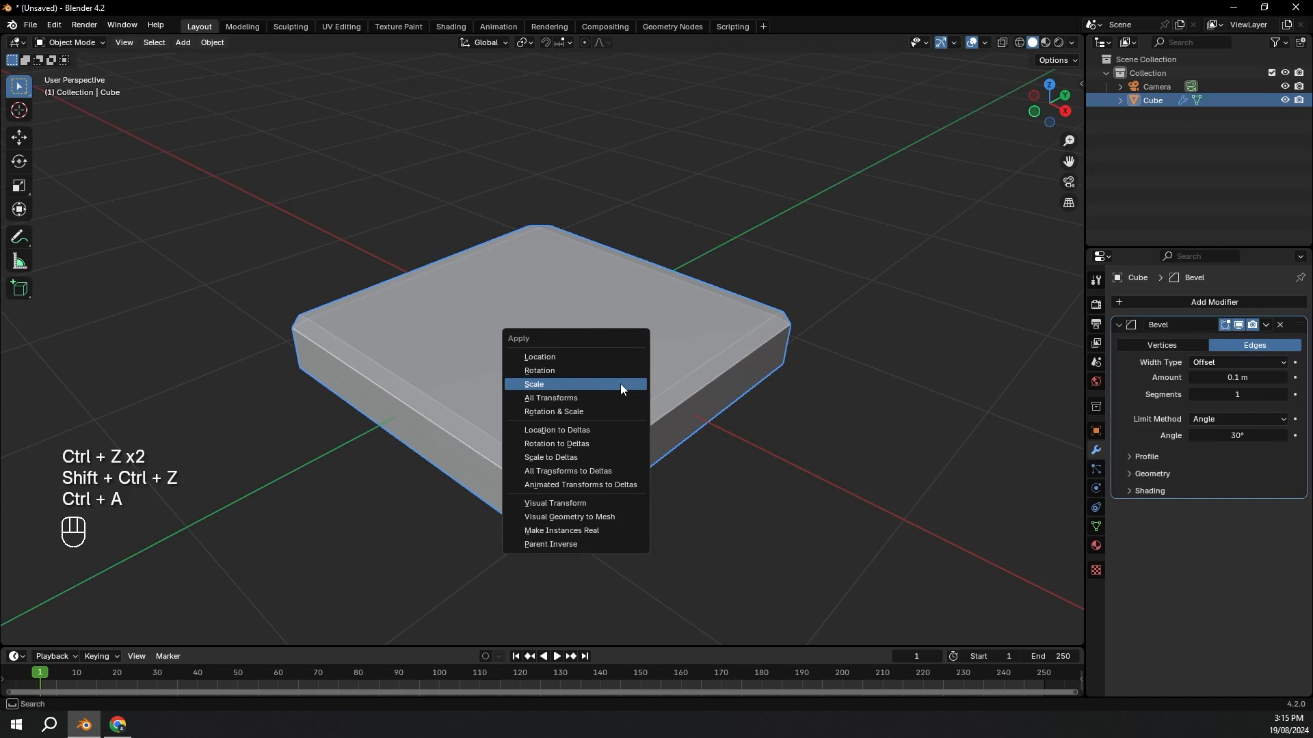
pyautogui.click(620, 384)
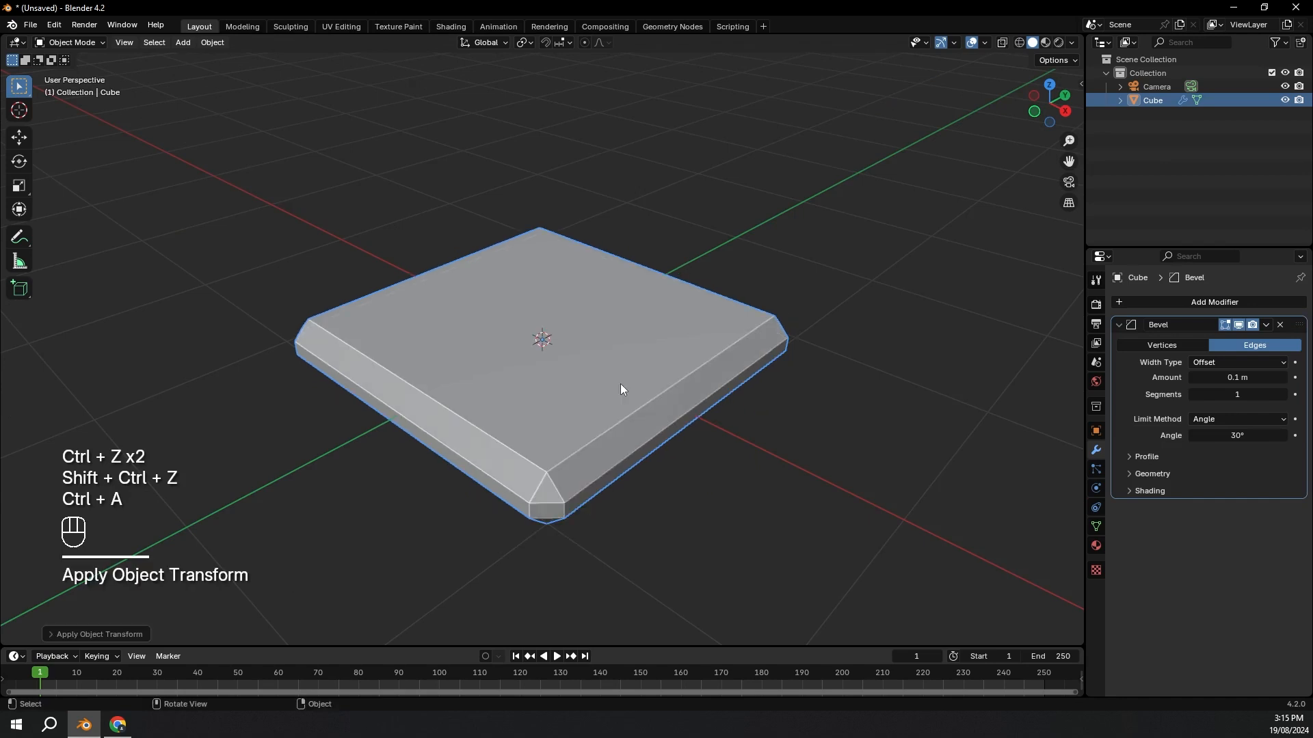
pyautogui.moveTo(620, 383); pyautogui.dragTo(612, 325, button='middle')
pyautogui.moveTo(1237, 377); pyautogui.dragTo(1261, 395)
# Step: Apply Shade Auto Smooth to the bevelled slab
pyautogui.moveTo(1081, 384); pyautogui.dragTo(467, 368, button='middle')
pyautogui.rightClick(466, 362)
pyautogui.click(448, 372)
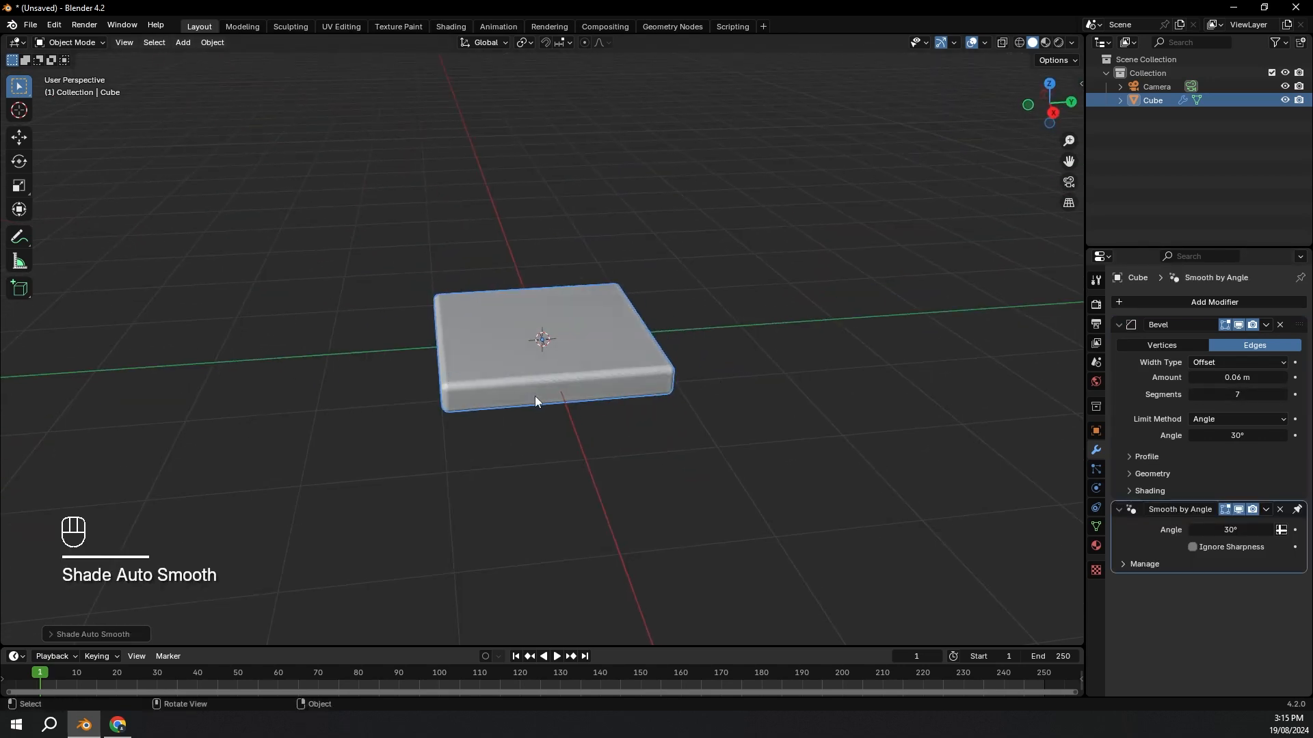
# Step: Reapply Shade Auto Smooth to the slab while inspecting its bevelled edges up close
pyautogui.scroll(5, 539, 396)
pyautogui.moveTo(543, 398); pyautogui.dragTo(561, 432, button='middle')
pyautogui.rightClick(568, 434)
pyautogui.click(598, 443)
pyautogui.rightClick(537, 487)
pyautogui.click(534, 455)
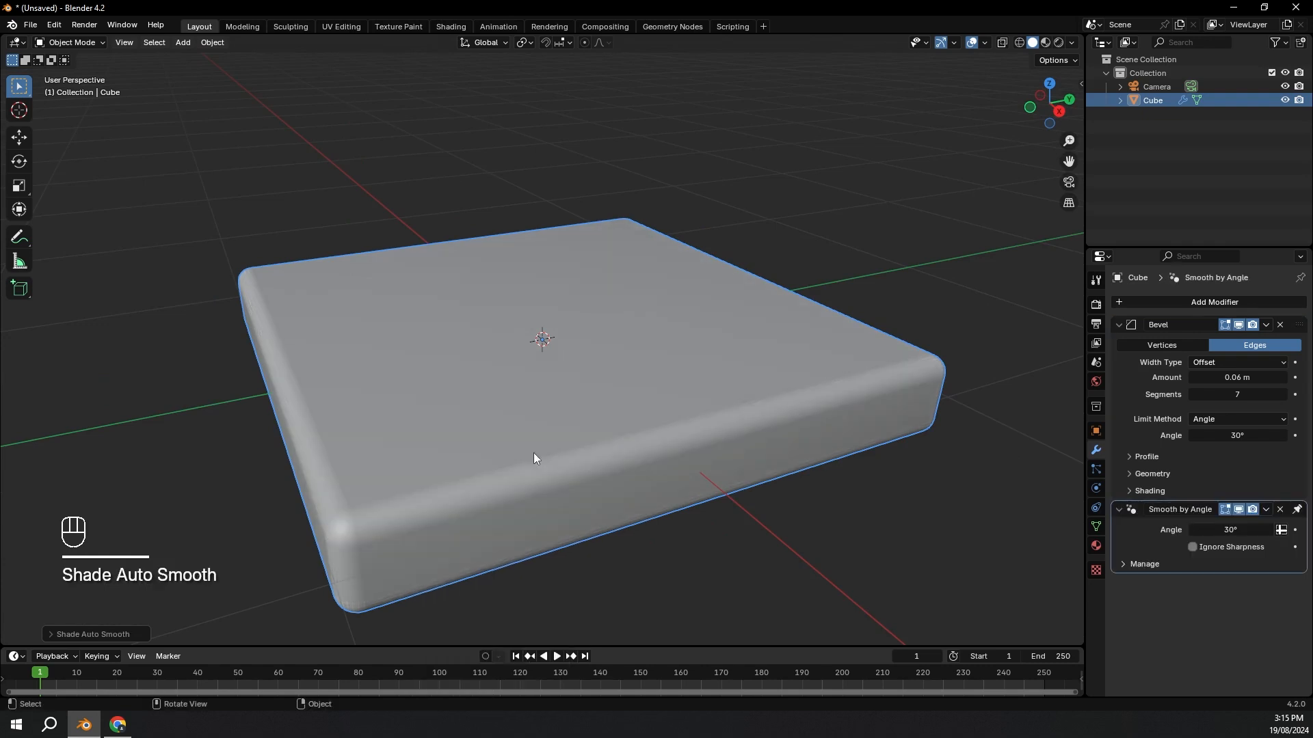
pyautogui.scroll(-5, 457, 441)
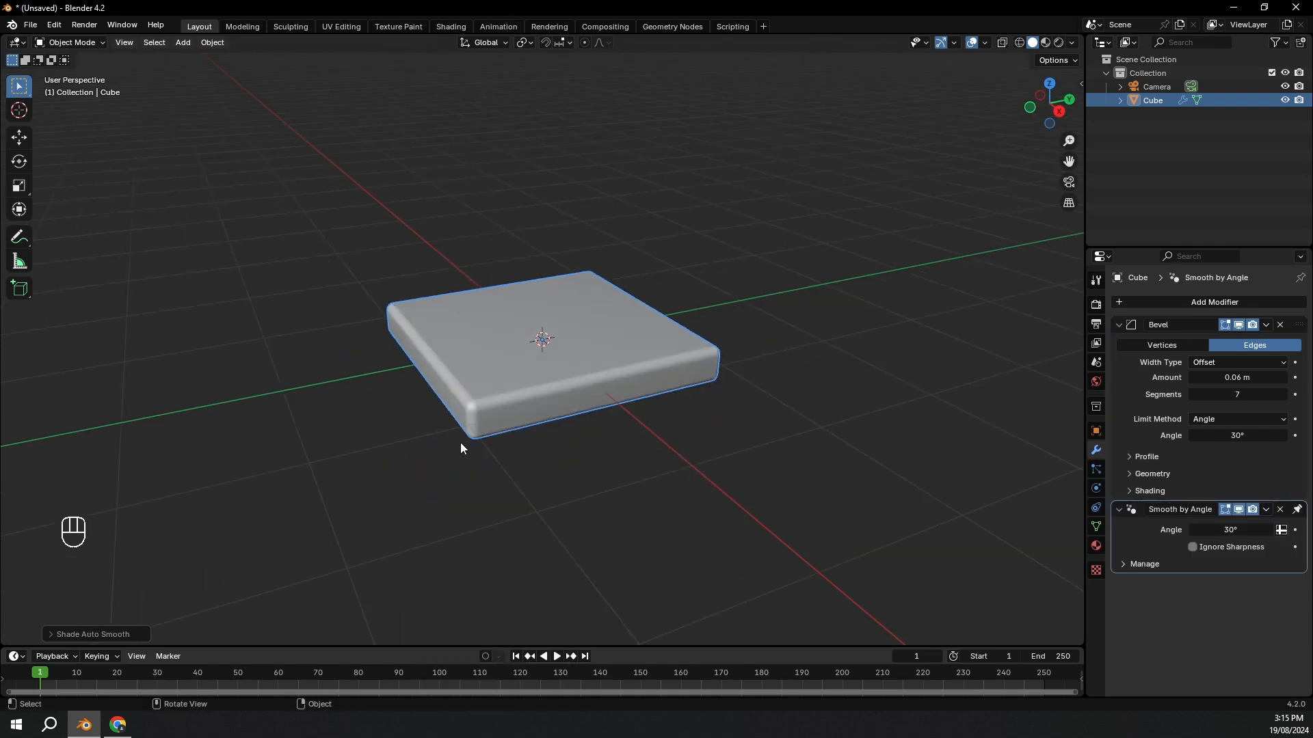
# Step: Make the slab a passive Quick Rigid body and set its collision shape to Box
pyautogui.press('n')
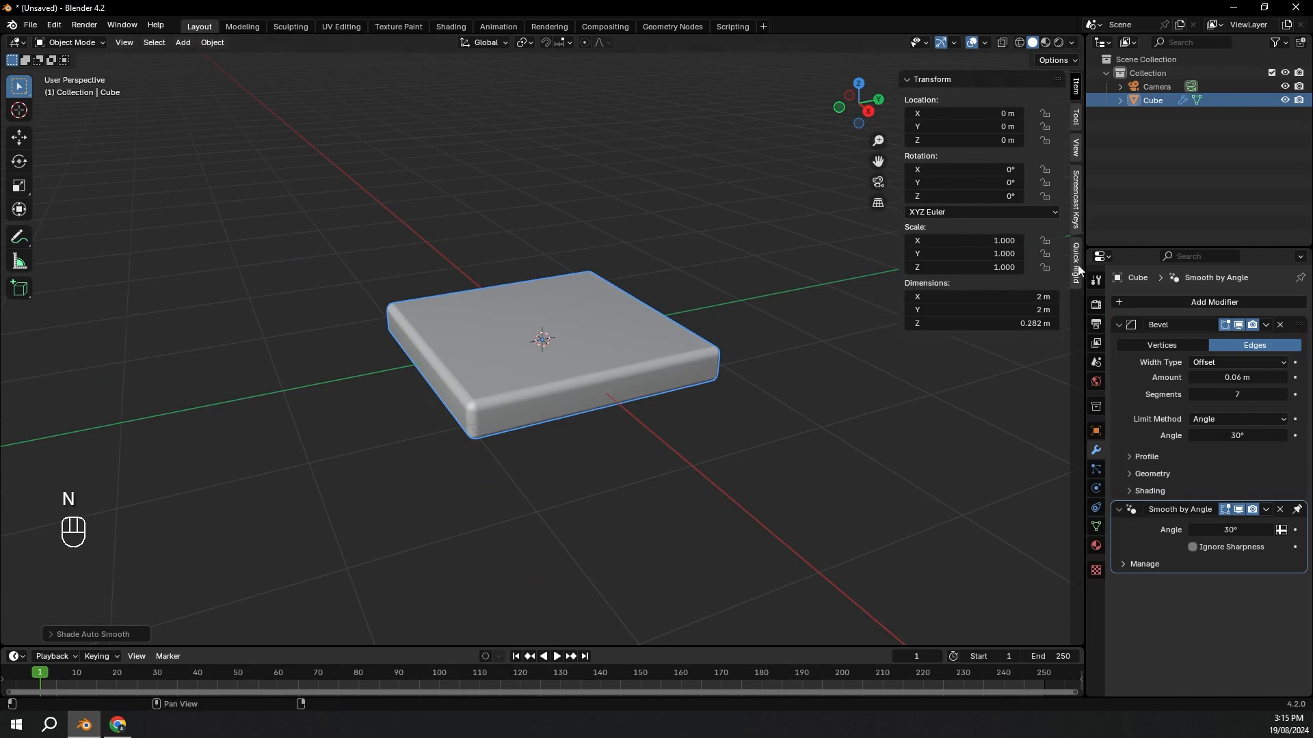
pyautogui.click(1077, 267)
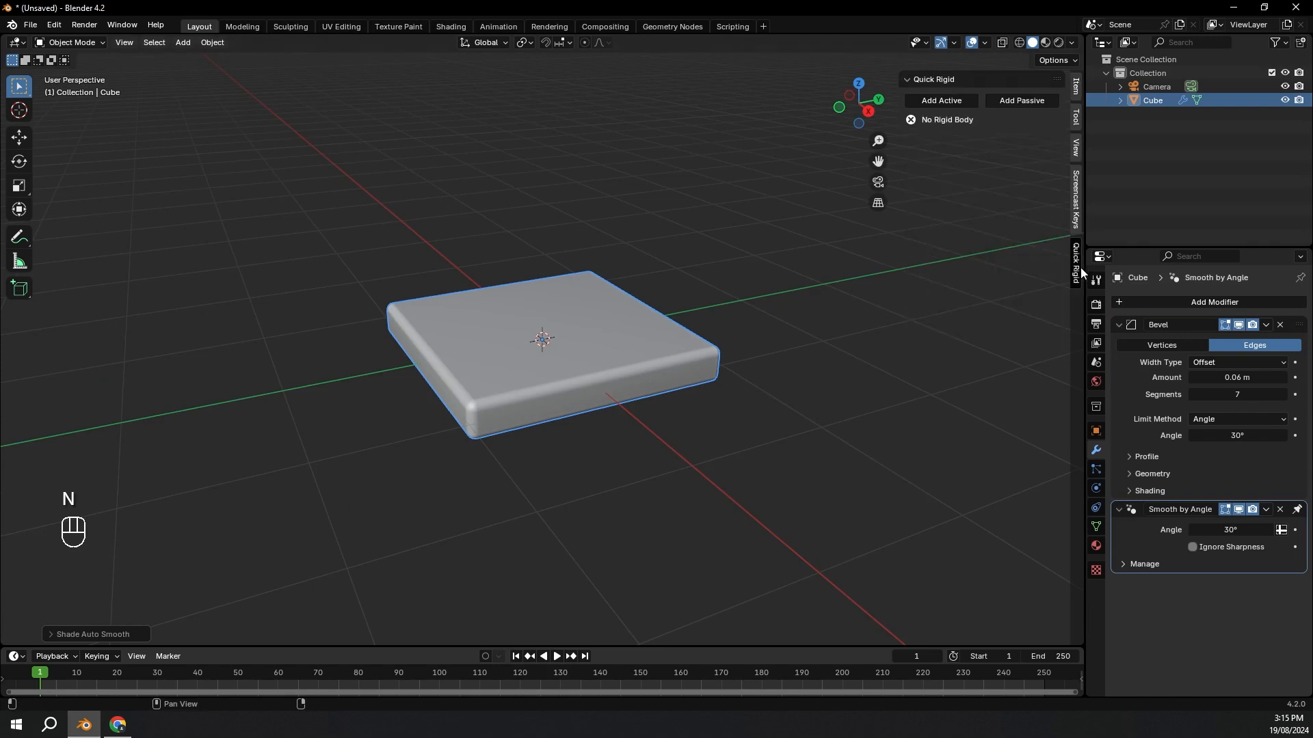
pyautogui.click(1032, 100)
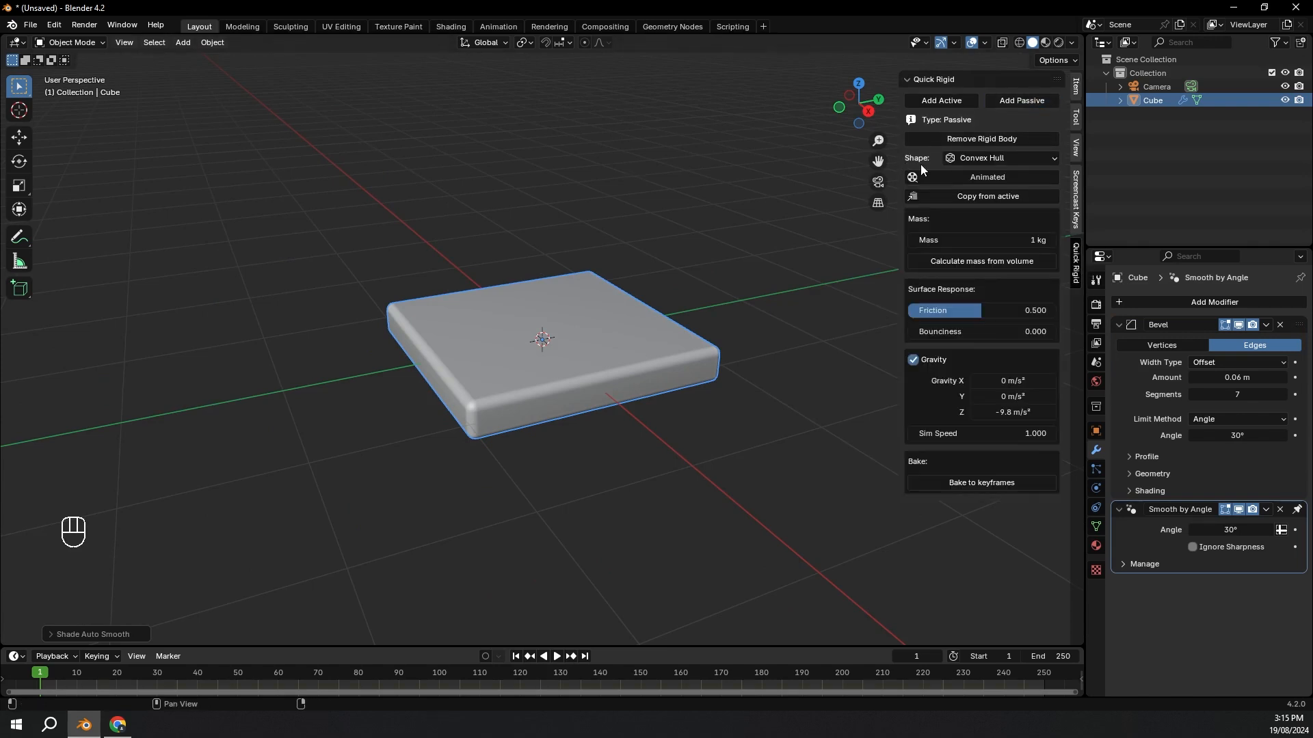
pyautogui.click(983, 157)
pyautogui.click(985, 175)
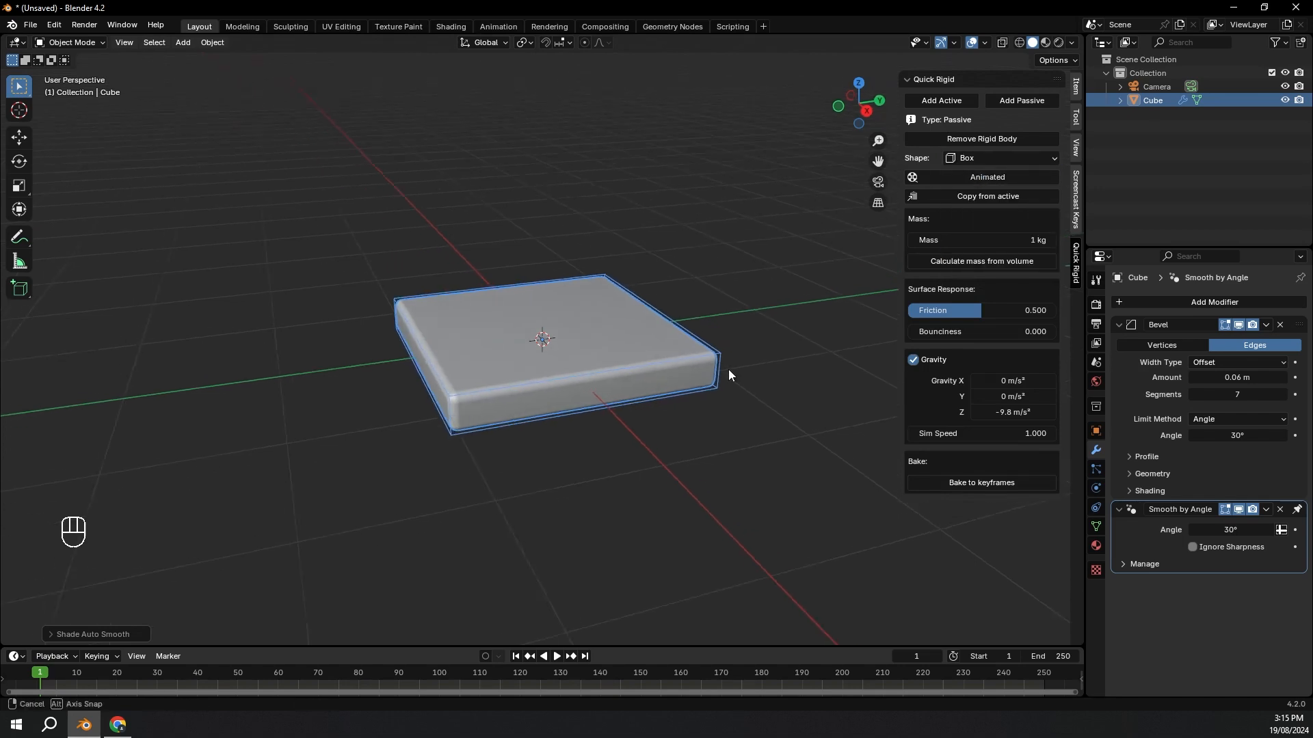
# Step: Add a UV sphere high above the slab on the Z axis, scaled down to about half its default size
pyautogui.scroll(-2, 570, 219)
pyautogui.hotkey('shift', 'a')
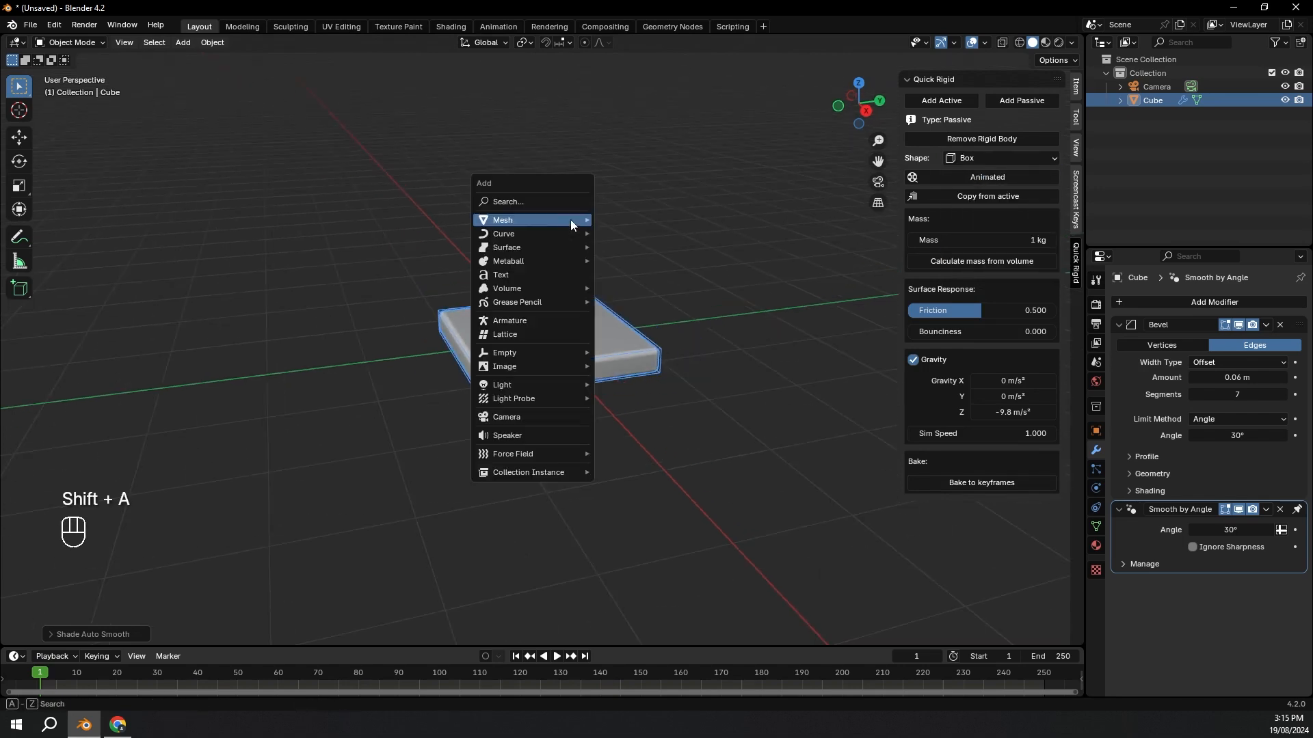
pyautogui.moveTo(584, 220)
pyautogui.click(640, 263)
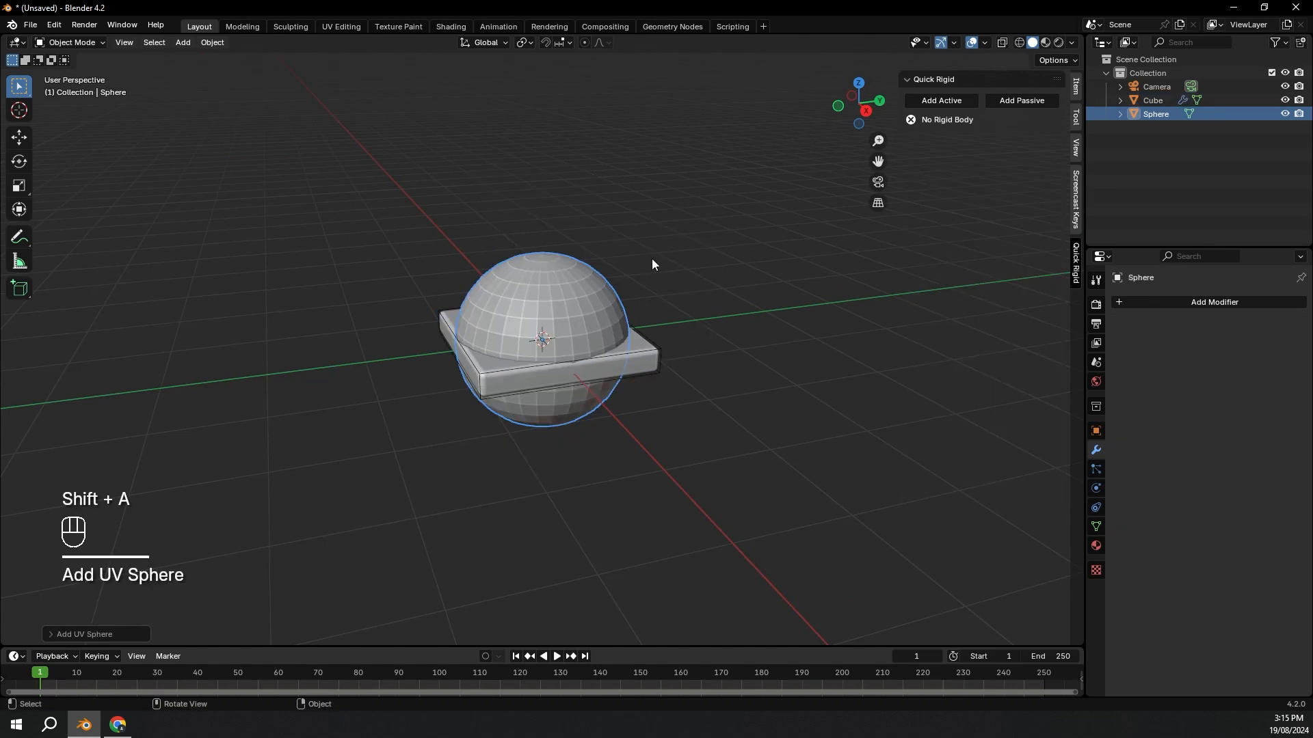
pyautogui.press('g')
pyautogui.press('z')
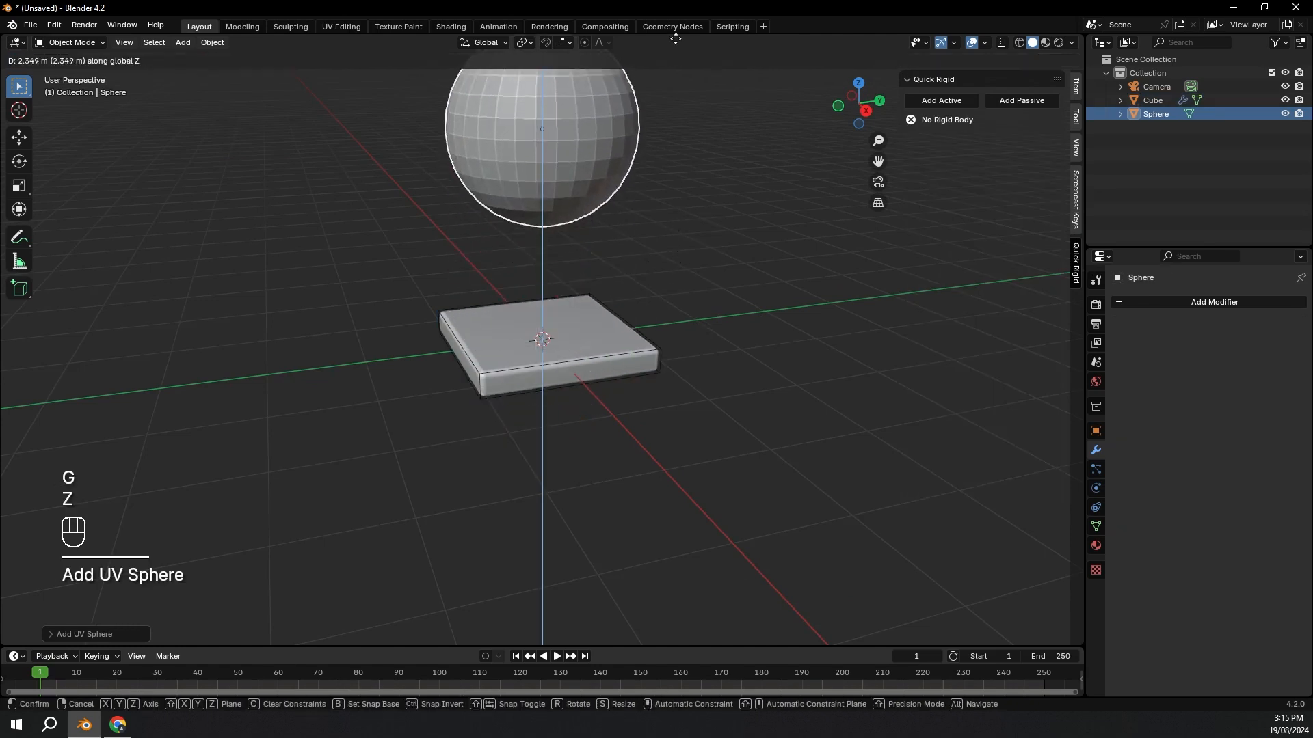
pyautogui.click(697, 588)
pyautogui.scroll(-2, 786, 198)
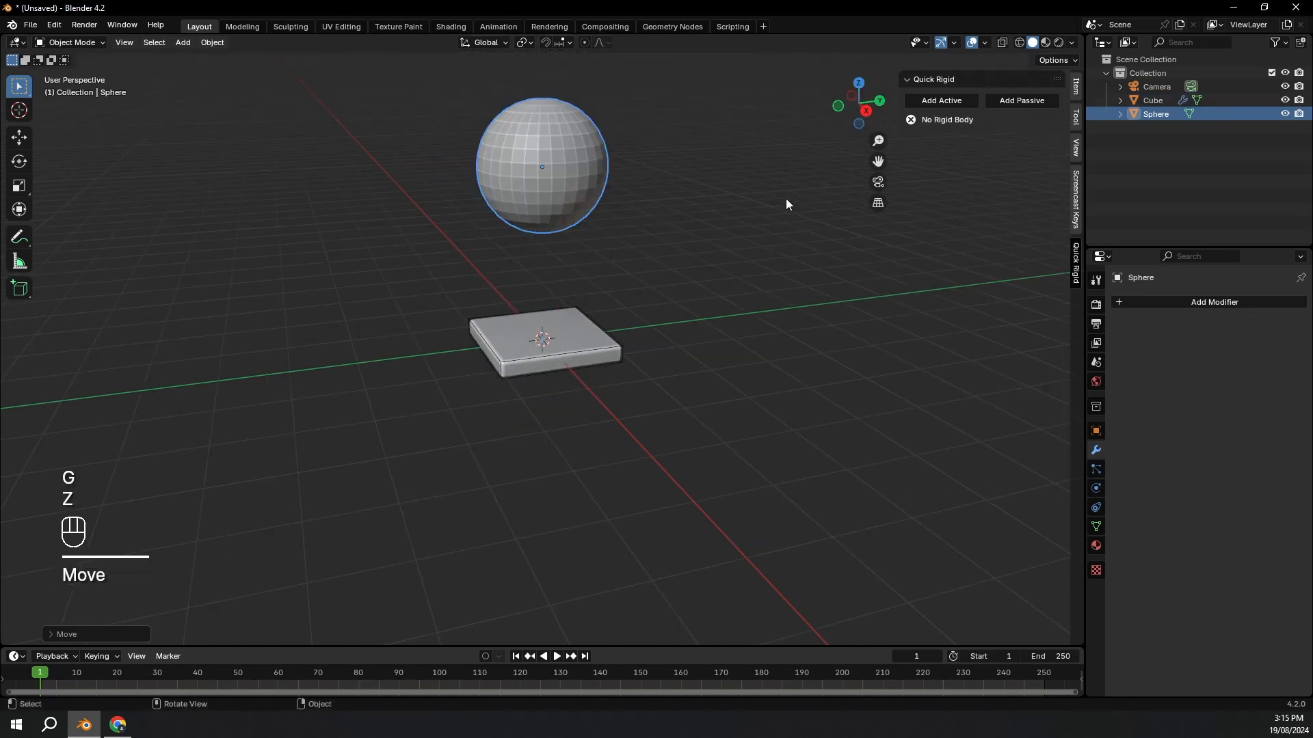
pyautogui.press('s')
pyautogui.click(725, 191)
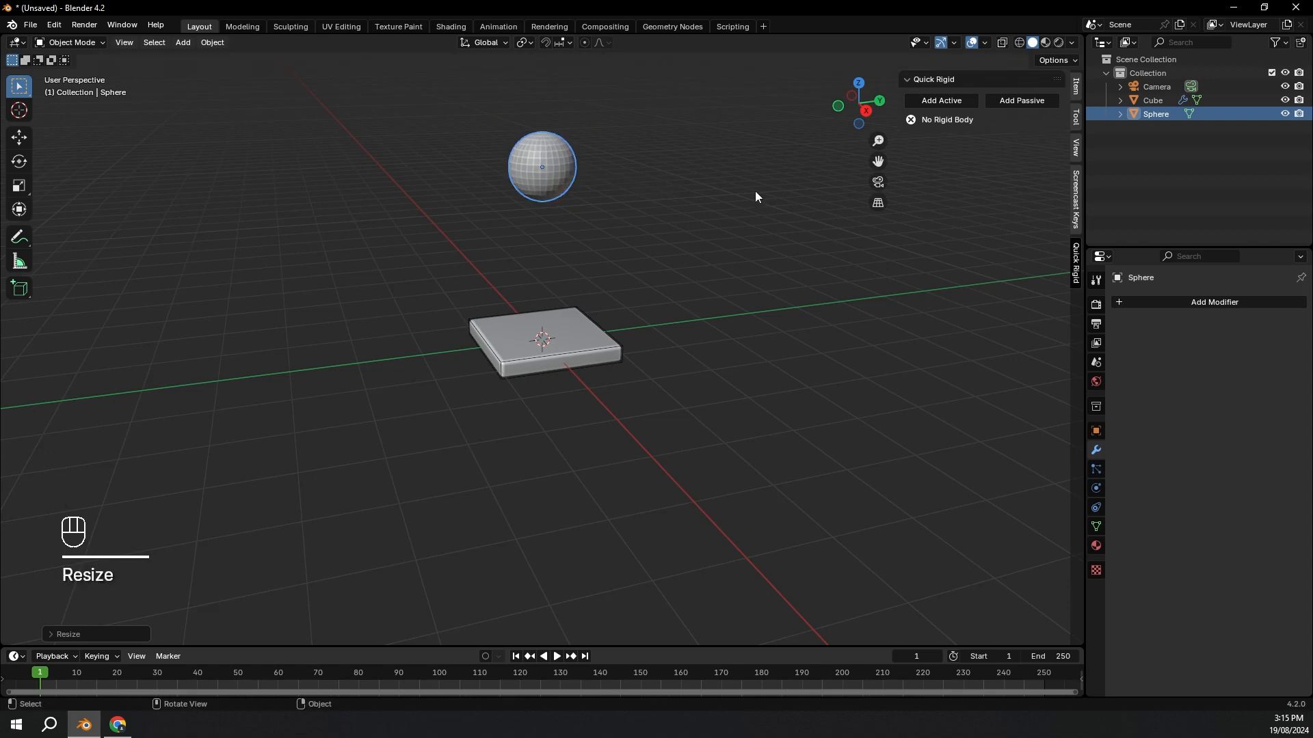
# Step: Make the sphere an active Quick Rigid body and shade it smooth
pyautogui.click(975, 101)
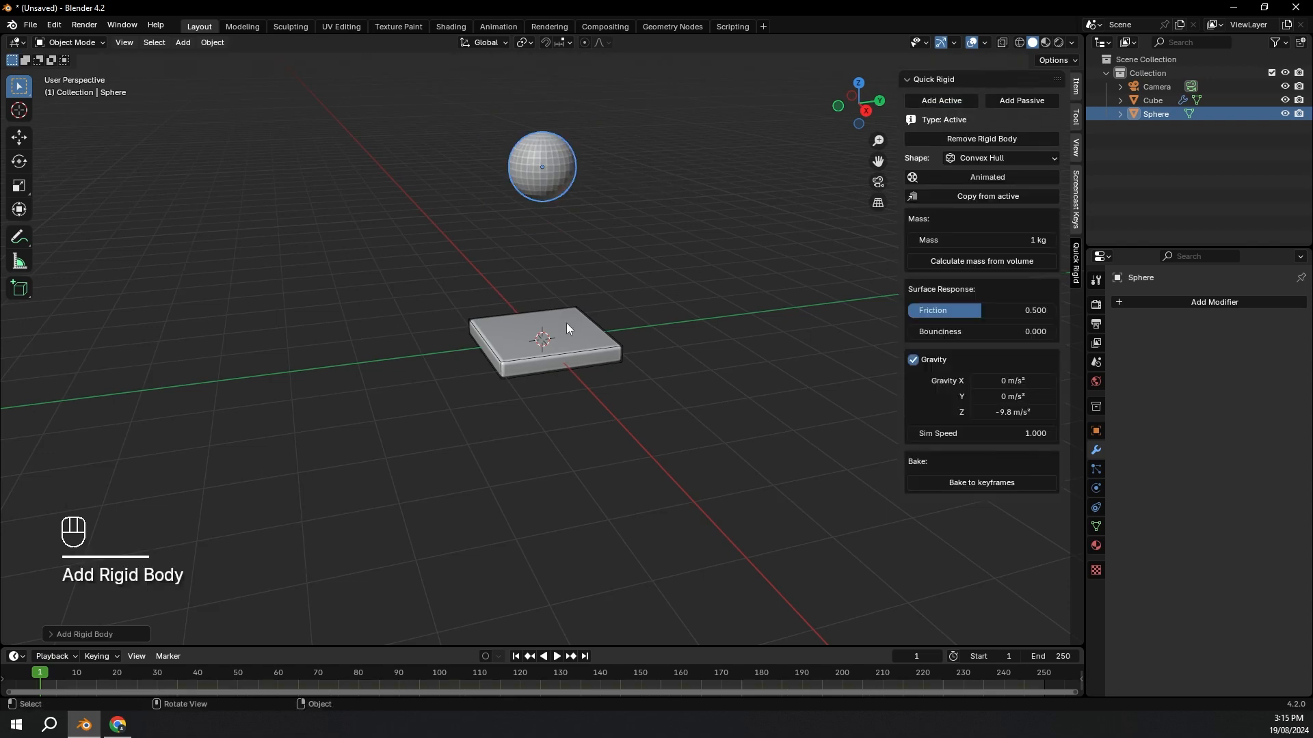
pyautogui.rightClick(555, 152)
pyautogui.click(556, 149)
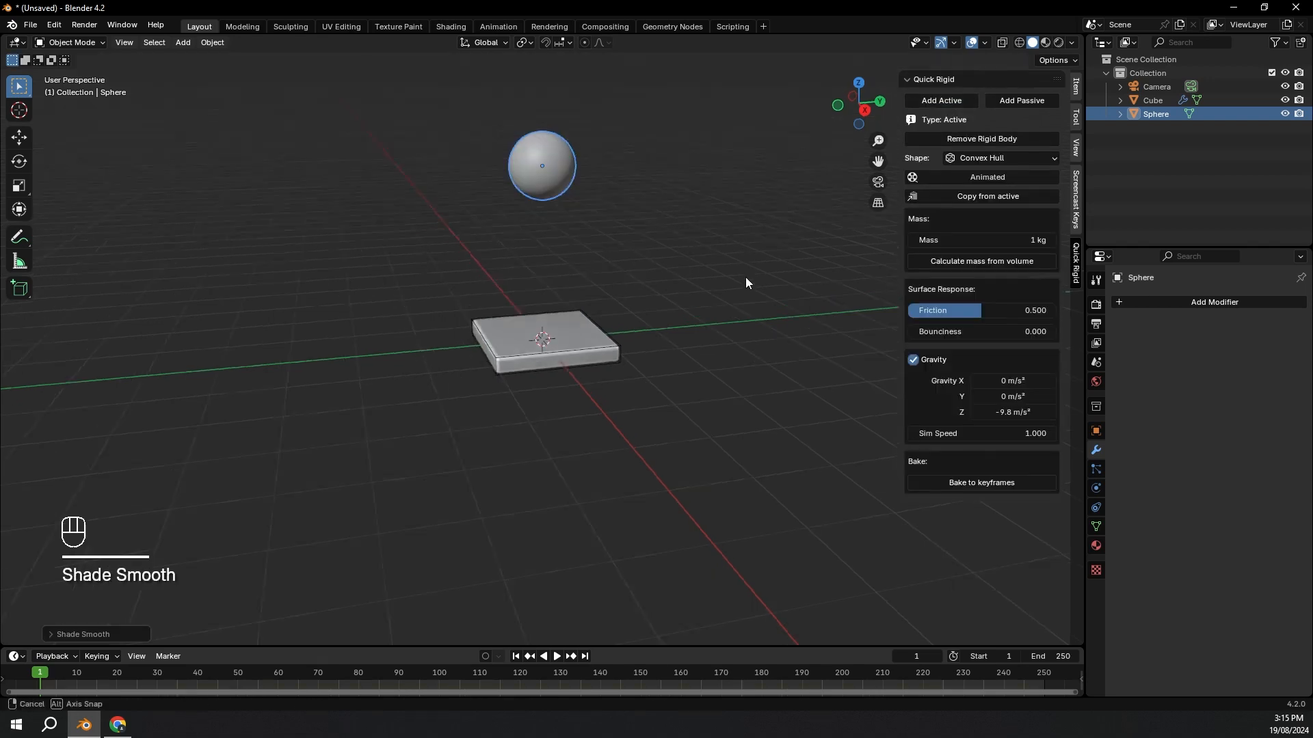
# Step: Play the simulation of the sphere falling onto the slab and return to the first frame
pyautogui.press('space')
pyautogui.press('space')
pyautogui.hotkey('shift', 'Left')
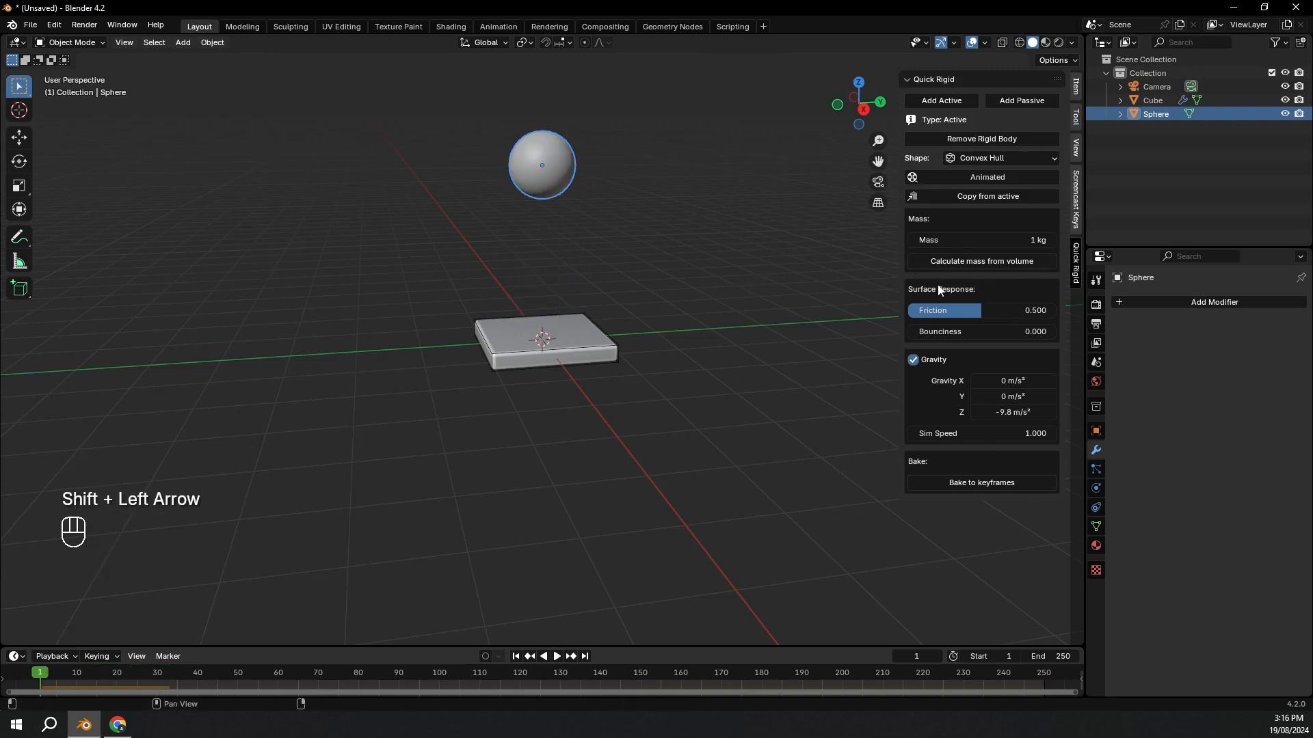
# Step: Set the Bounciness of both the sphere and the slab to 1.000, then test the simulation and return to frame 1
pyautogui.moveTo(940, 332); pyautogui.dragTo(1056, 332)
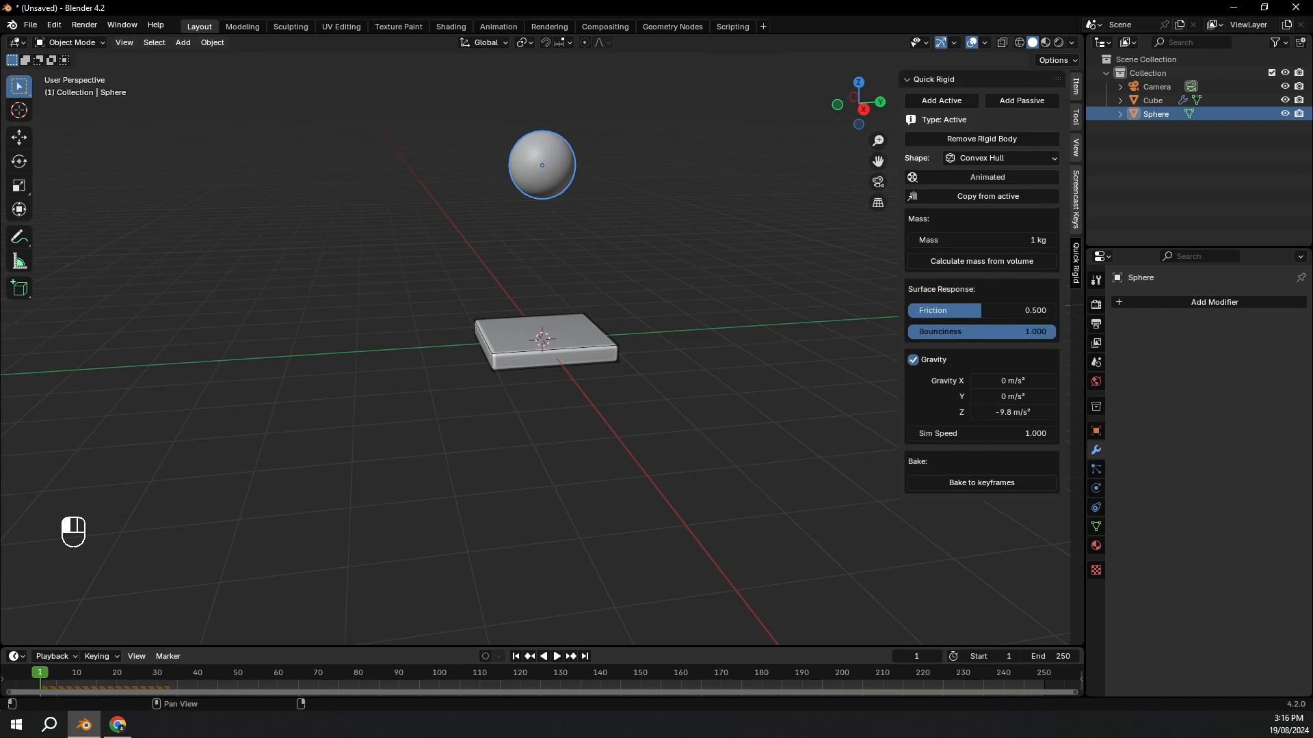
pyautogui.click(577, 332)
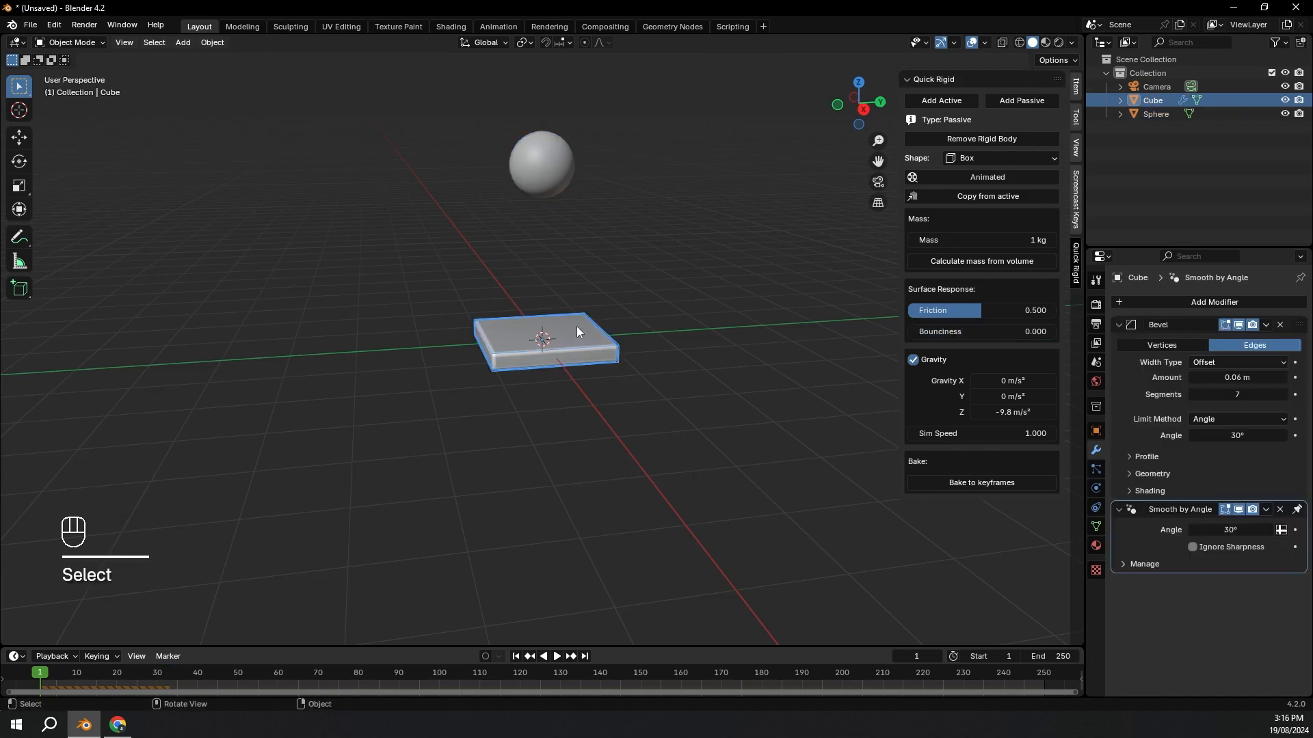
pyautogui.moveTo(919, 331); pyautogui.dragTo(1056, 331)
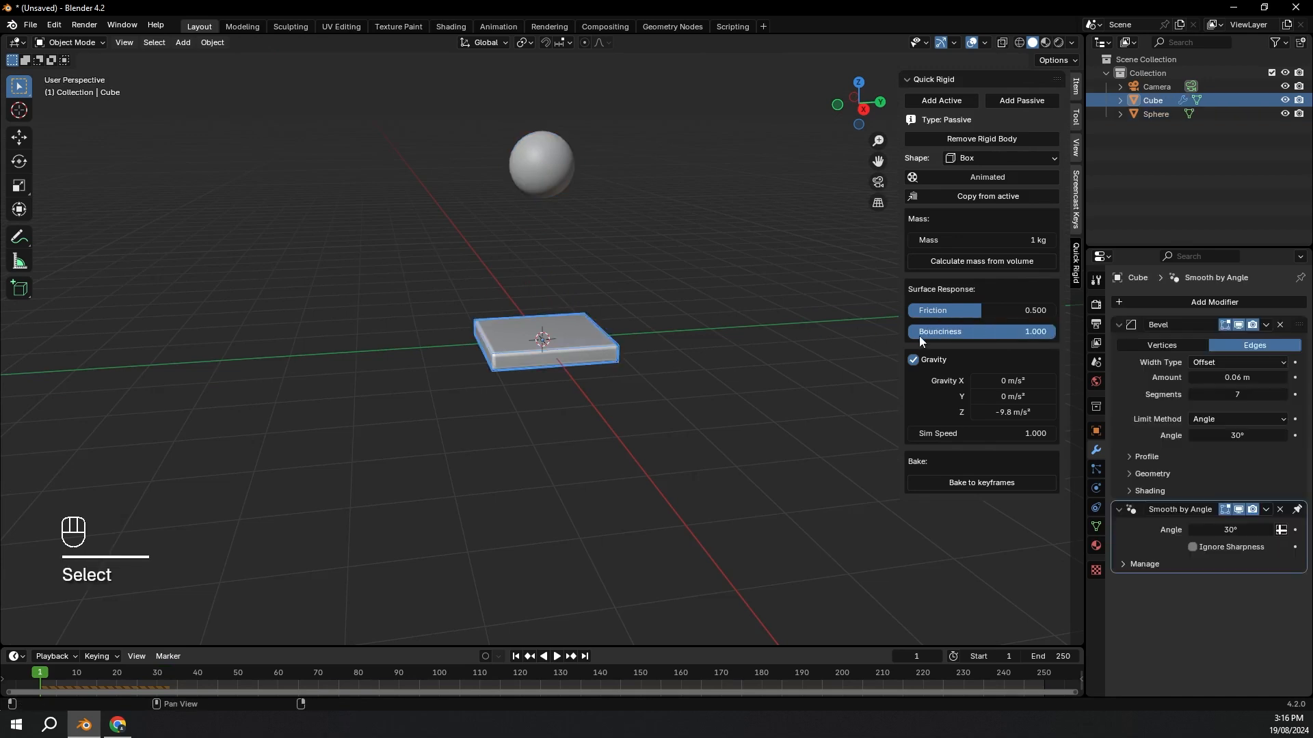
pyautogui.press('space')
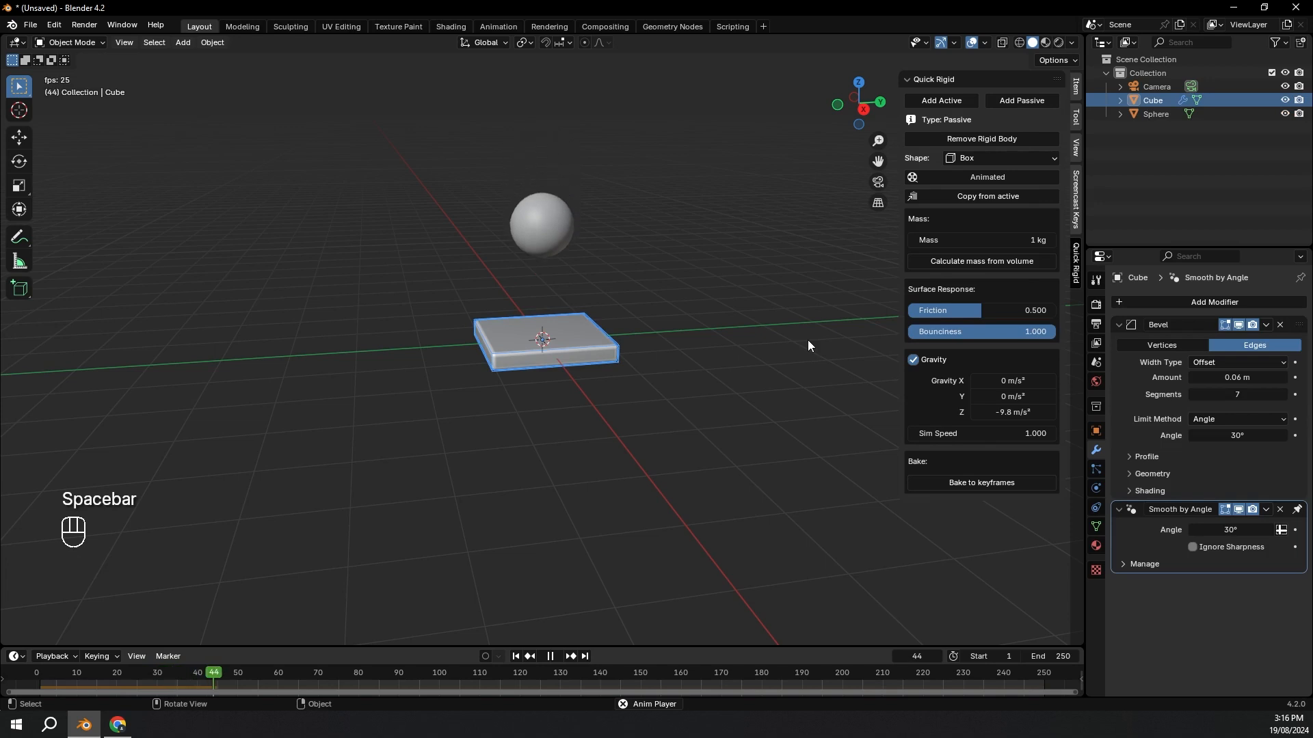
pyautogui.press('space')
pyautogui.hotkey('shift', 'Left')
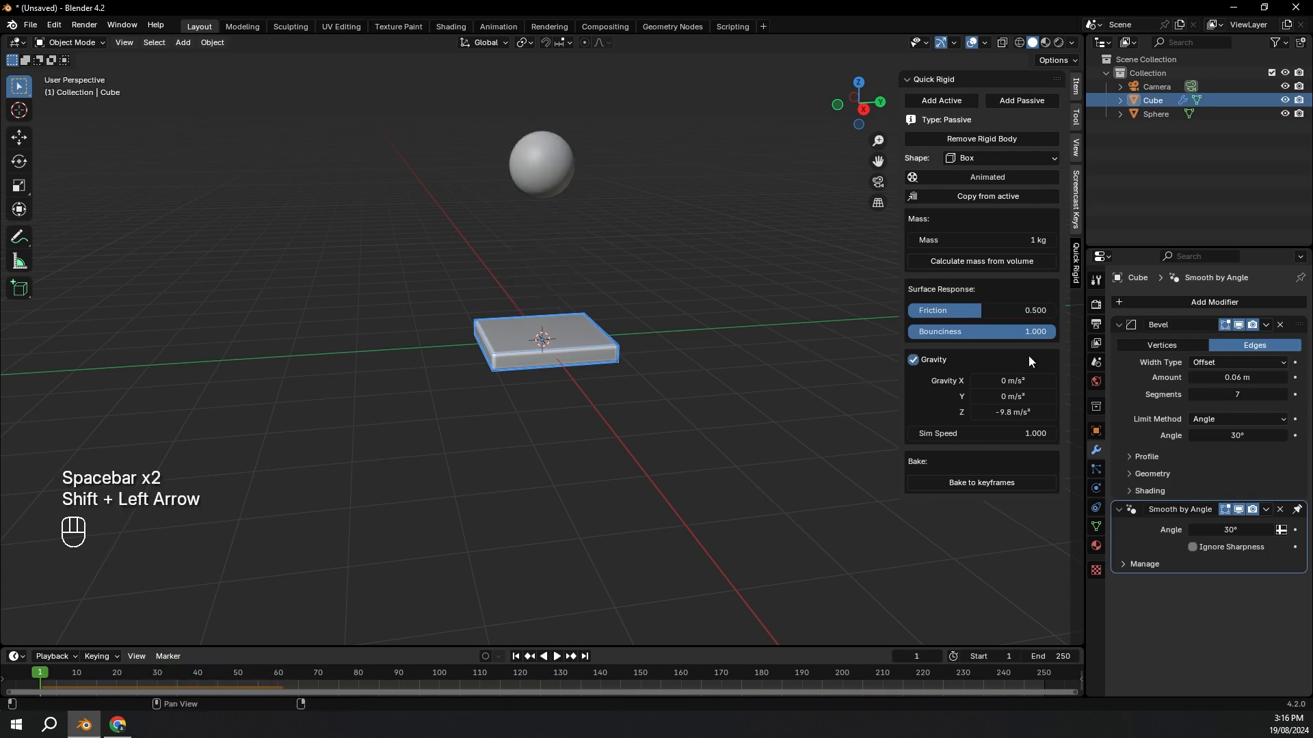
# Step: Set the slab's Bounciness to 0.500, replay the simulation and return to frame 1
pyautogui.click(1016, 333)
pyautogui.press('Return')
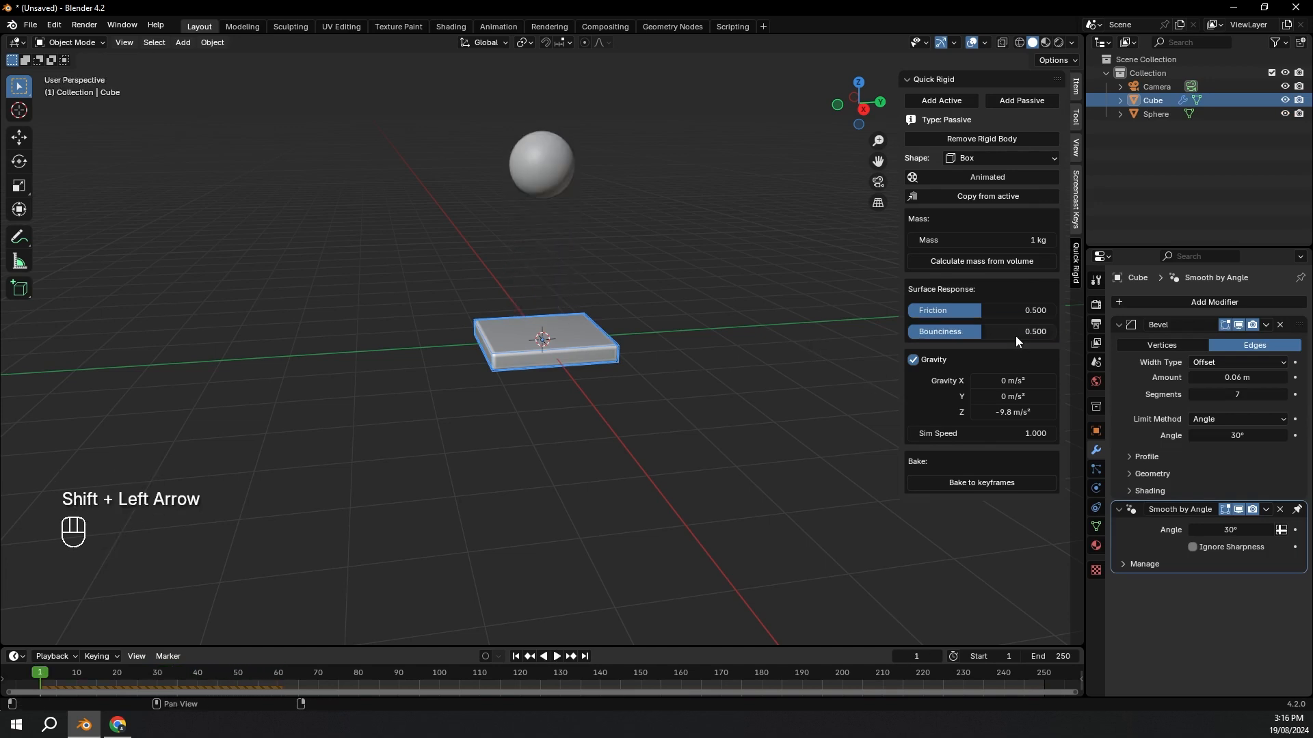
pyautogui.press('space')
pyautogui.press('space')
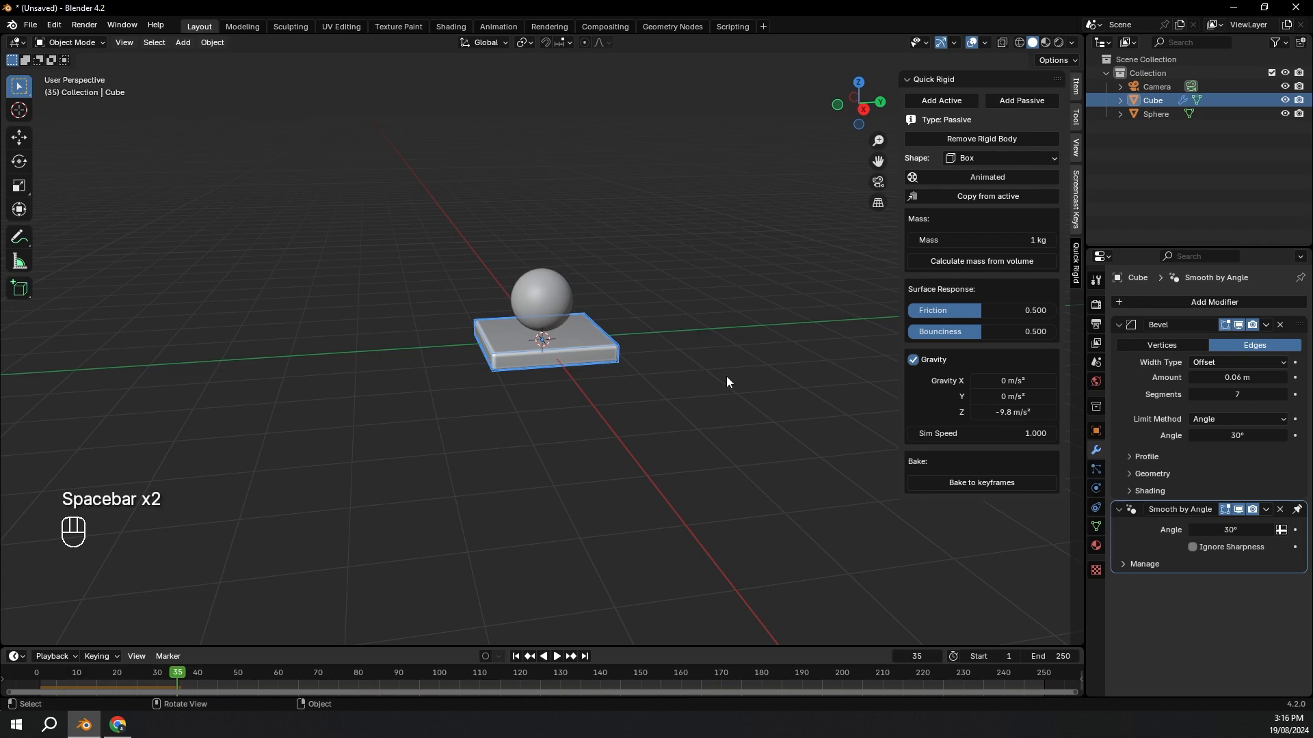
pyautogui.hotkey('shift', 'Left')
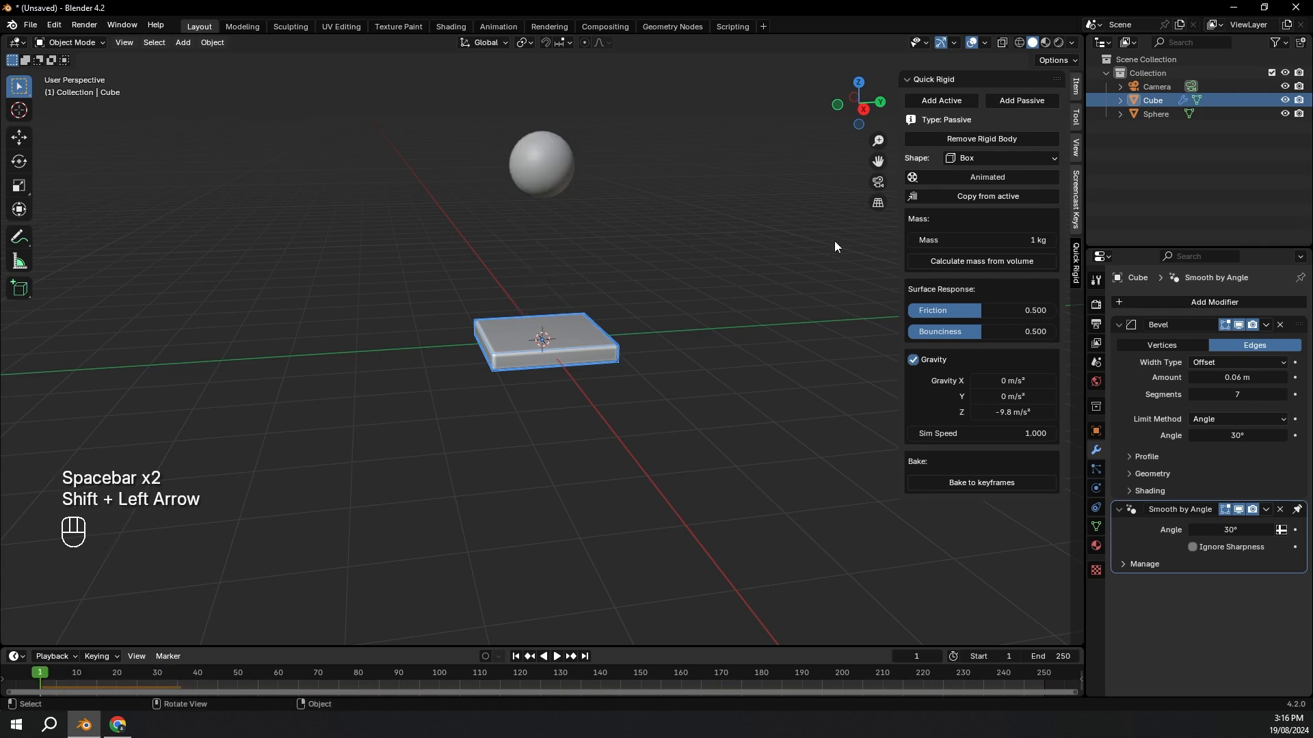
# Step: Rotate the slab in the right orthographic view so it slopes down toward positive Y, and test the sphere's deflection from frame 1
pyautogui.click(864, 113)
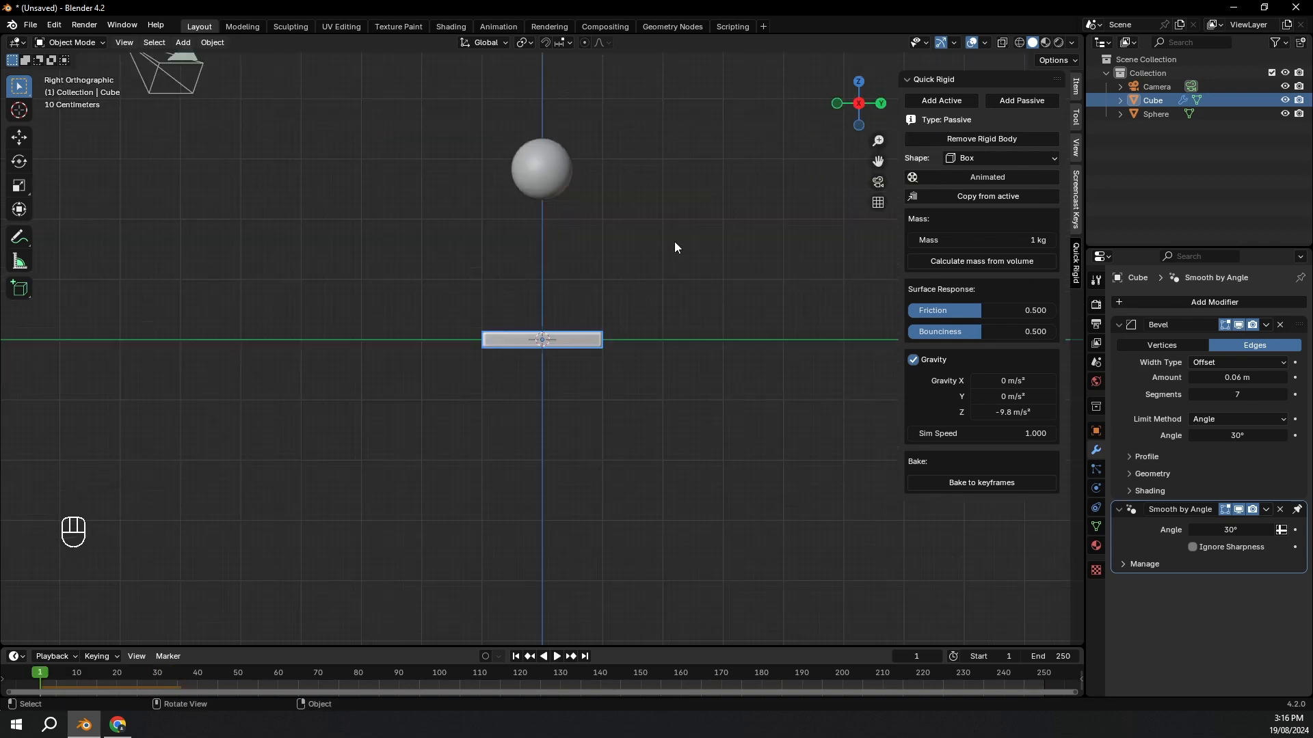
pyautogui.scroll(-2, 635, 290)
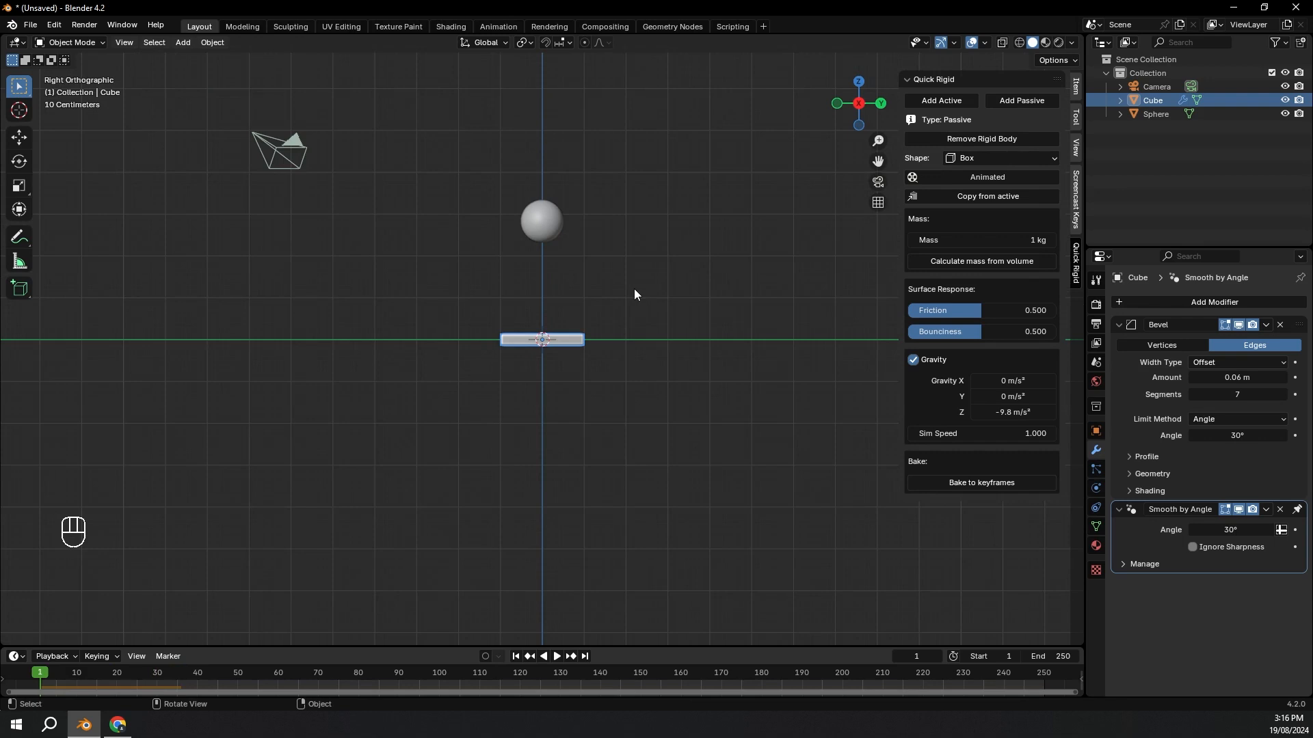
pyautogui.press('r')
pyautogui.click(645, 334)
pyautogui.press('space')
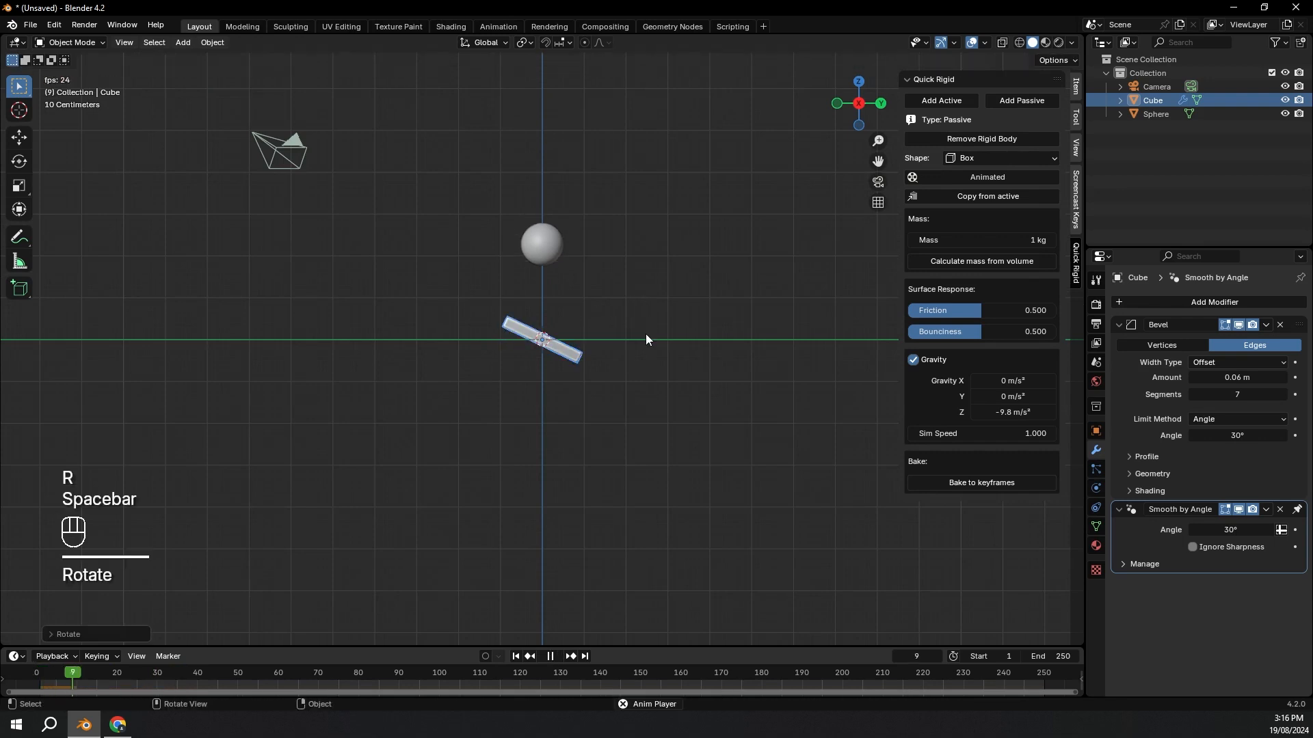
pyautogui.press('space')
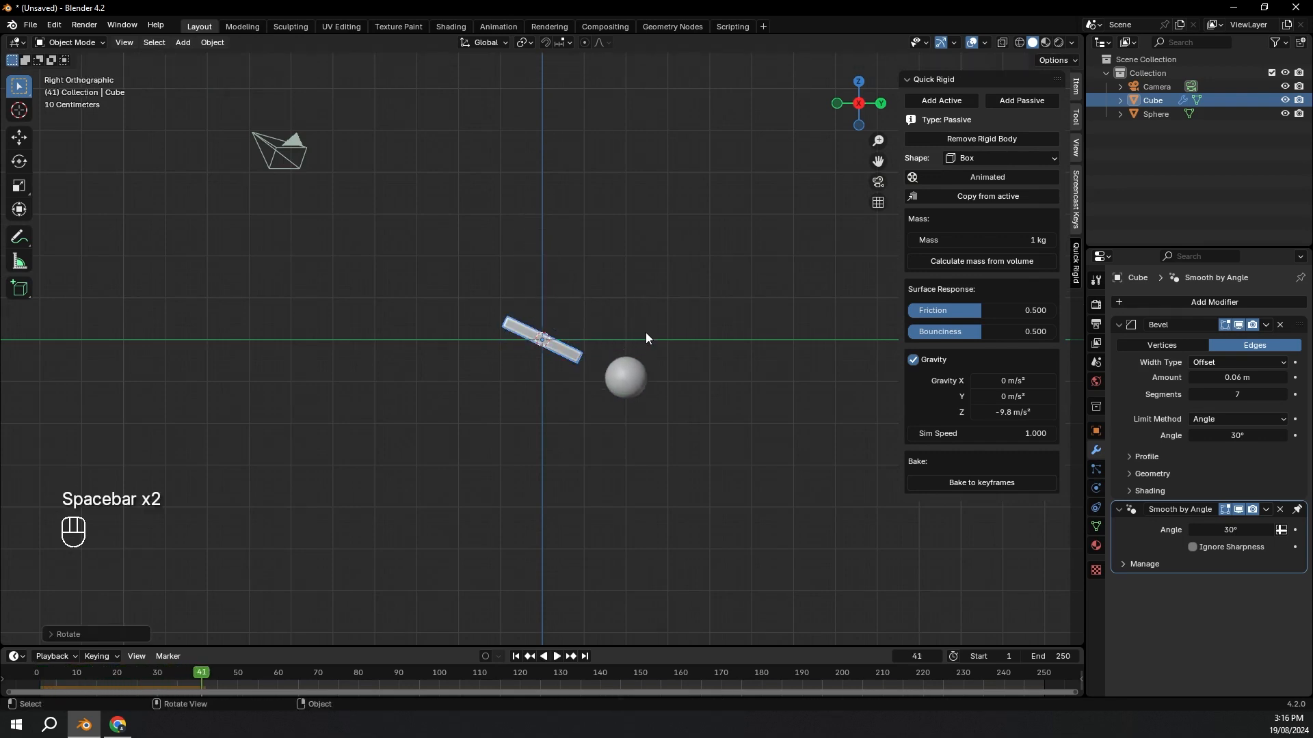
pyautogui.hotkey('shift', 'Left')
# Step: Raise the tilted slab's Bounciness to 0.812 and on to 1.000, replaying the simulation from the first frame
pyautogui.moveTo(955, 335); pyautogui.dragTo(1025, 332)
pyautogui.press('space')
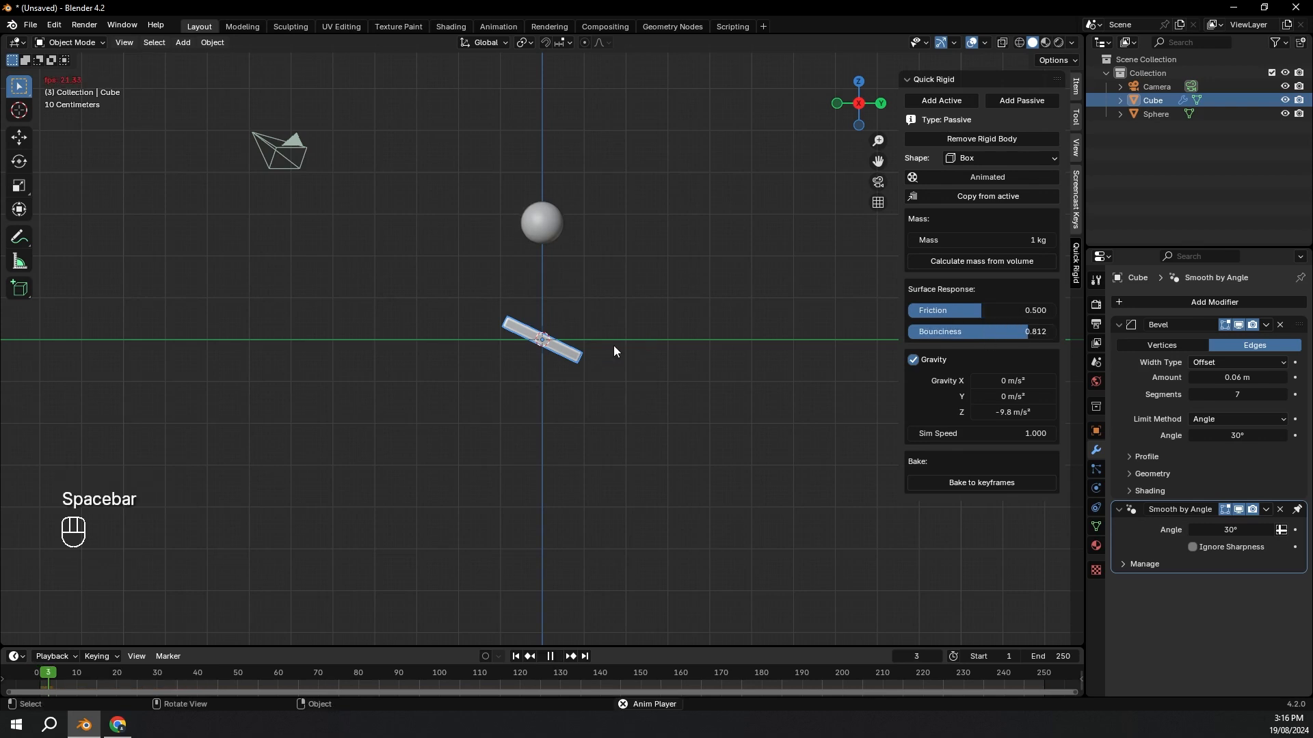
pyautogui.press('space')
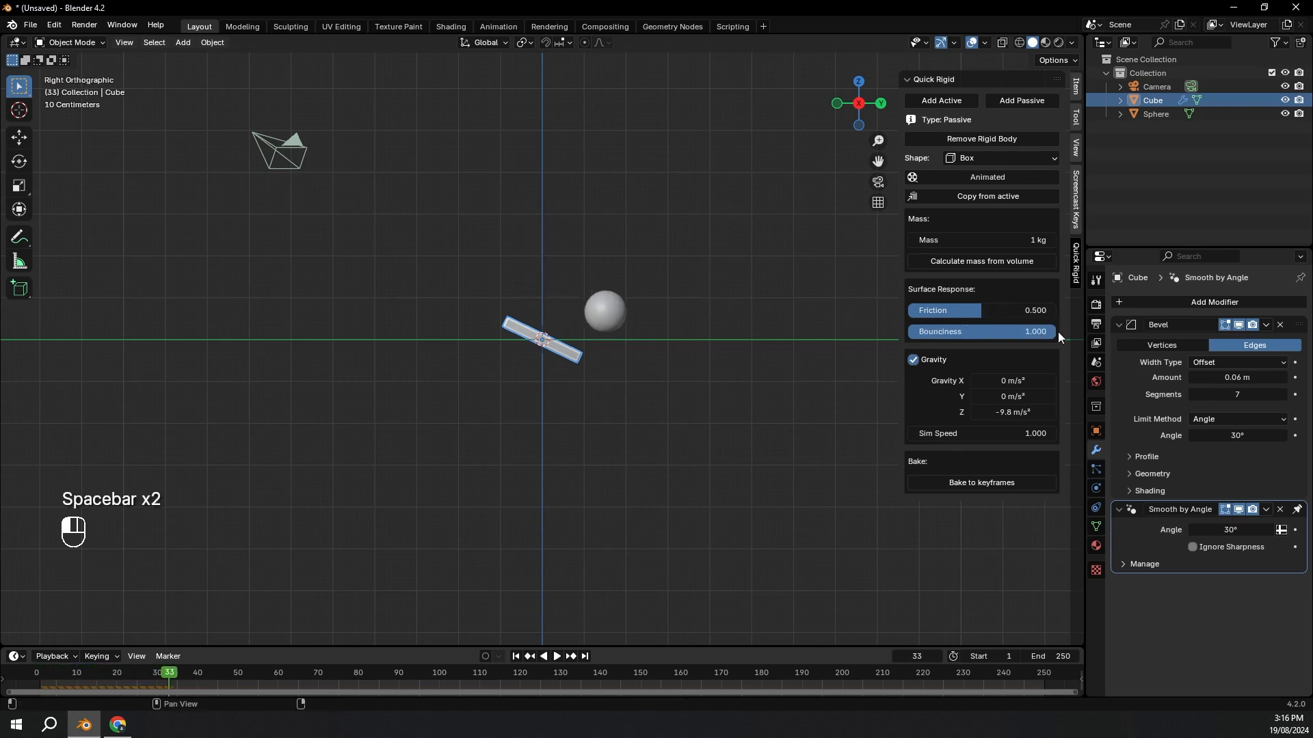
pyautogui.hotkey('shift', 'Left')
pyautogui.press('space')
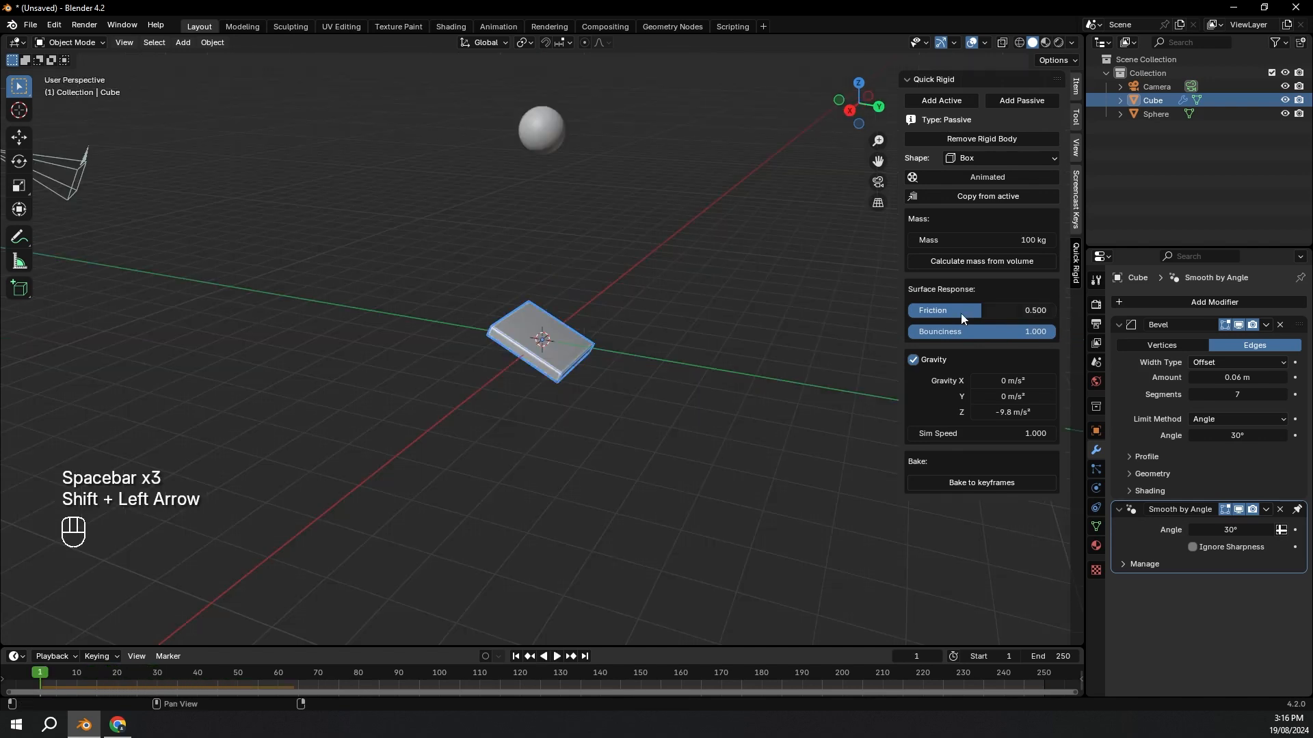
# Step: Set the tilted slab's Friction to 0.284 and play the simulation with the sphere selected
pyautogui.moveTo(961, 313)
pyautogui.mouseDown()
pyautogui.moveTo(929, 313)
pyautogui.moveTo(948, 313)
pyautogui.mouseUp()
pyautogui.click(539, 112)
pyautogui.press('space')
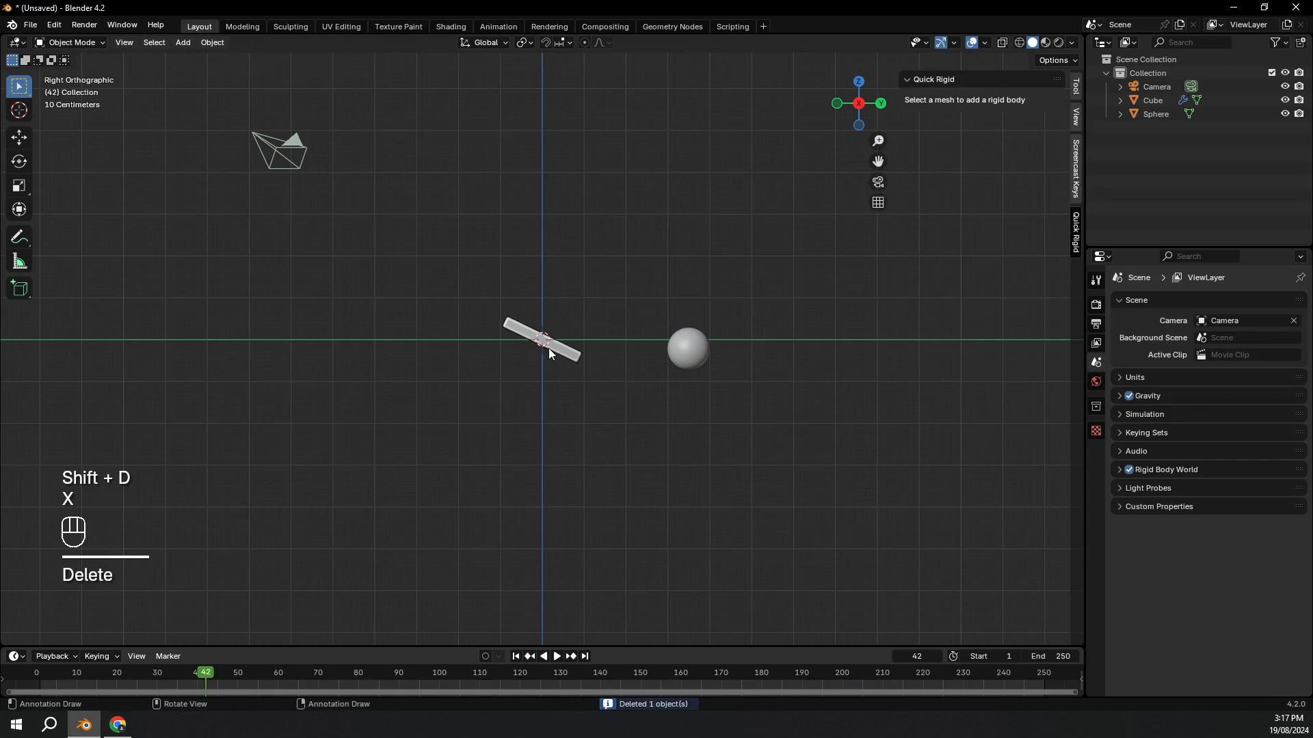
# Step: Duplicate the tilted slab, place the copy against the sphere at frame 42 with the opposite slope, and return to frame 1
pyautogui.click(549, 352)
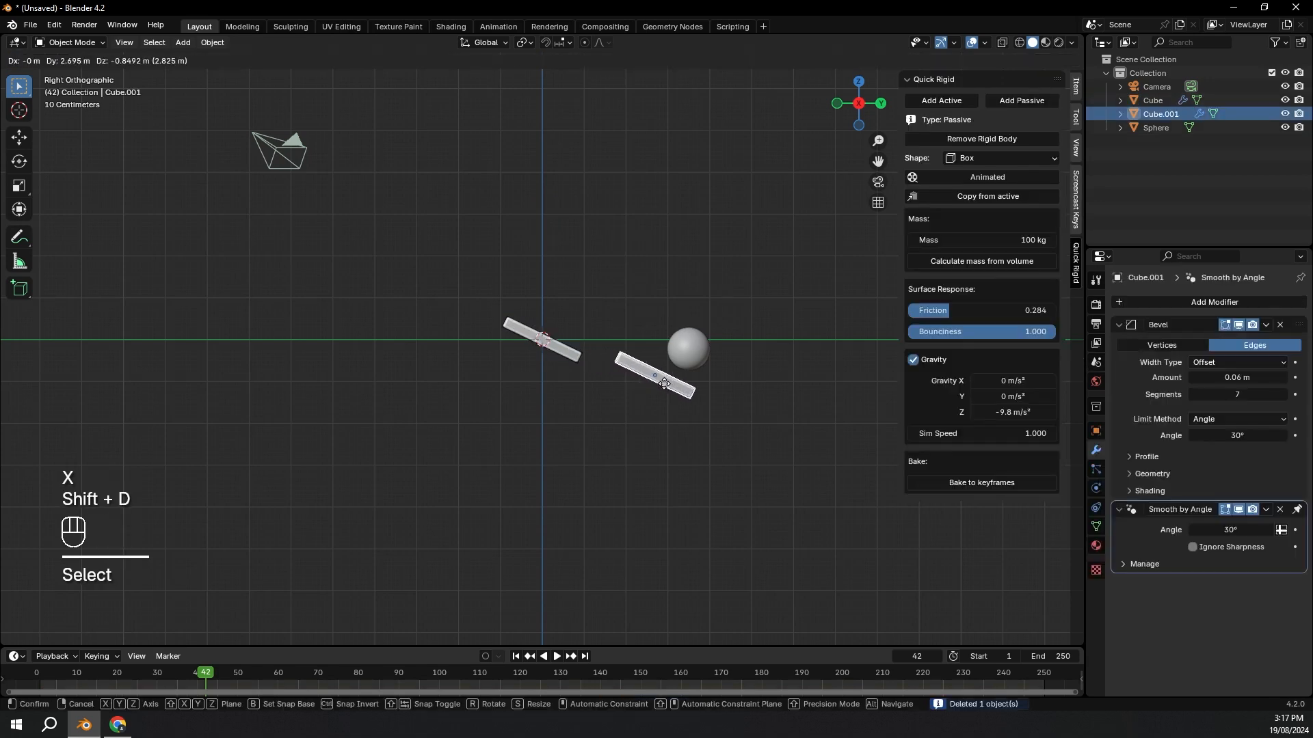
pyautogui.click(687, 387)
pyautogui.press('r')
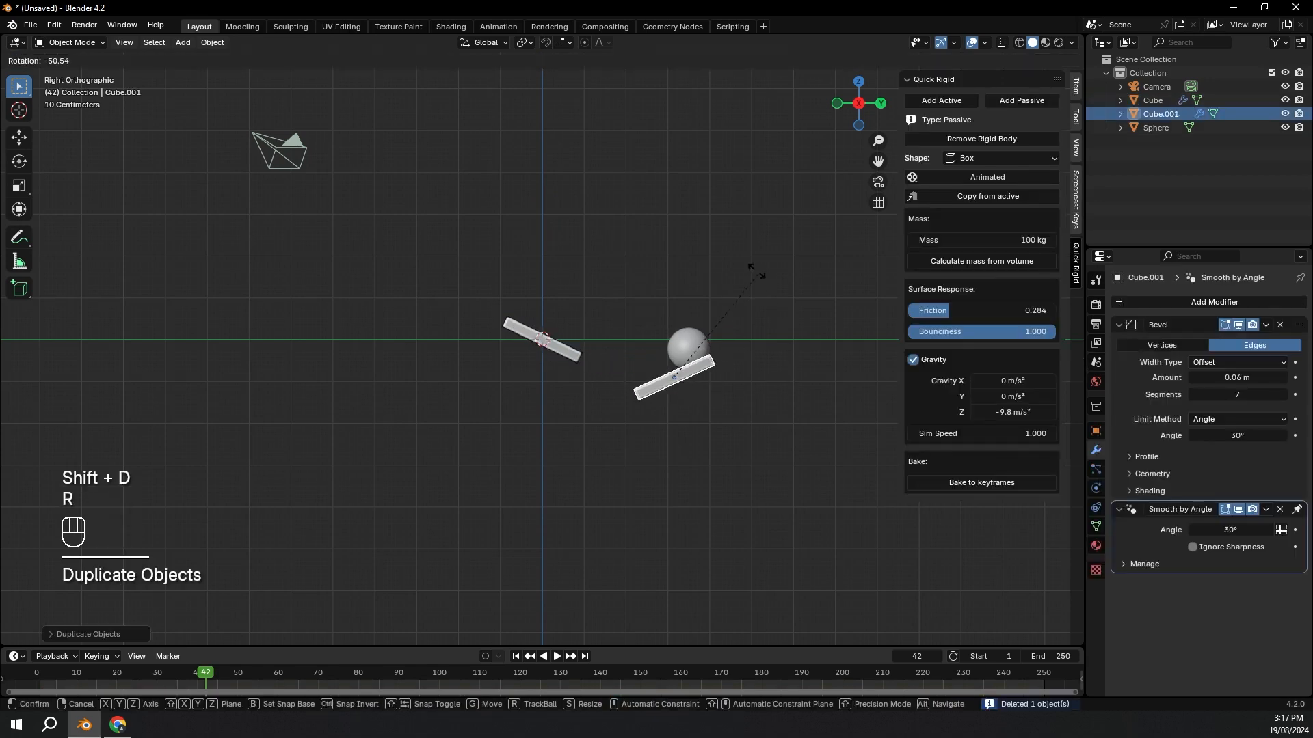
pyautogui.click(712, 242)
pyautogui.press('g')
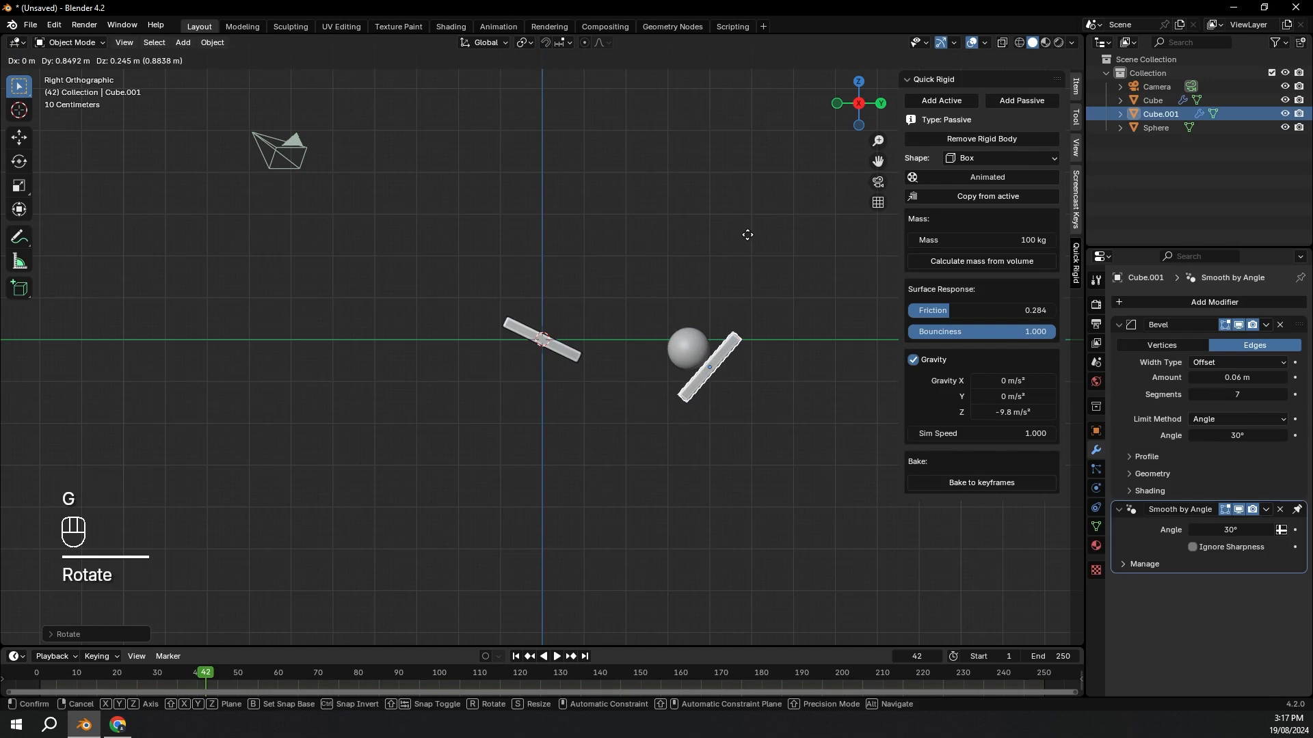
pyautogui.click(747, 235)
pyautogui.scroll(4, 788, 384)
pyautogui.keyDown('shift'); pyautogui.moveTo(788, 385); pyautogui.dragTo(670, 376, button='middle'); pyautogui.keyUp('shift')
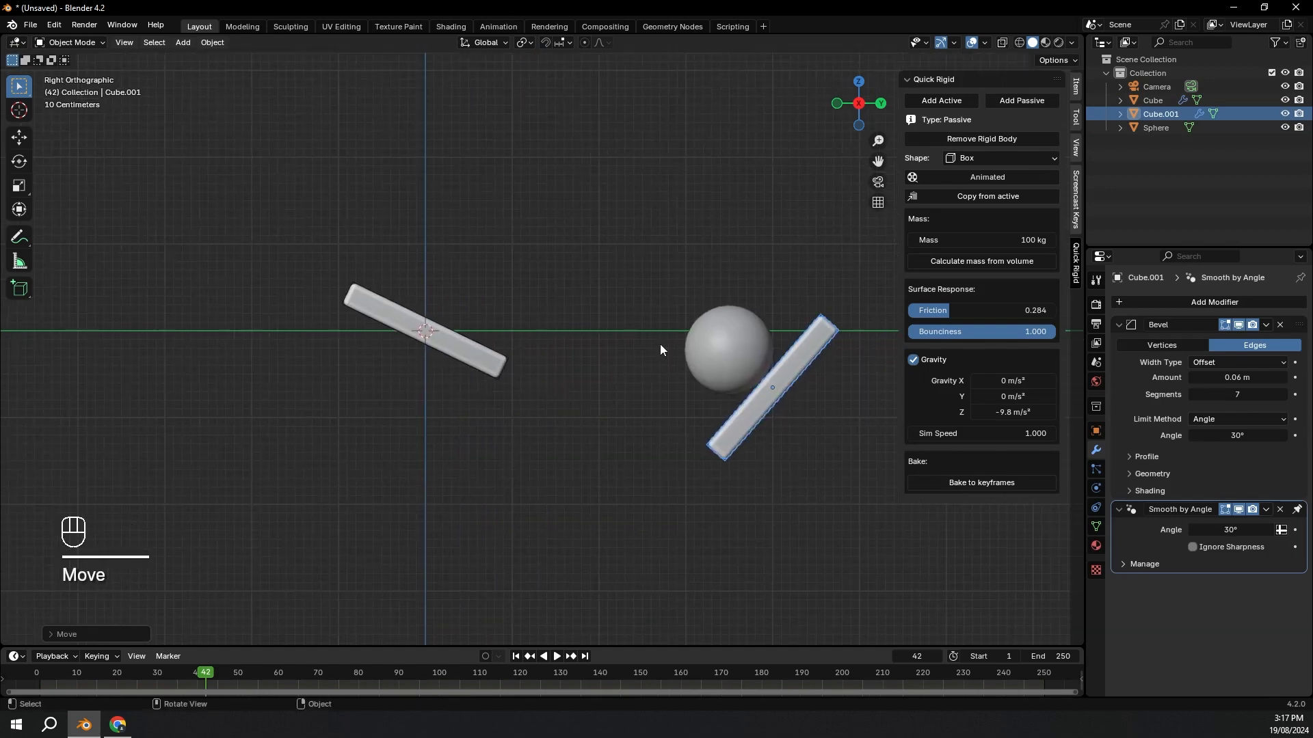
pyautogui.hotkey('shift', 'Left')
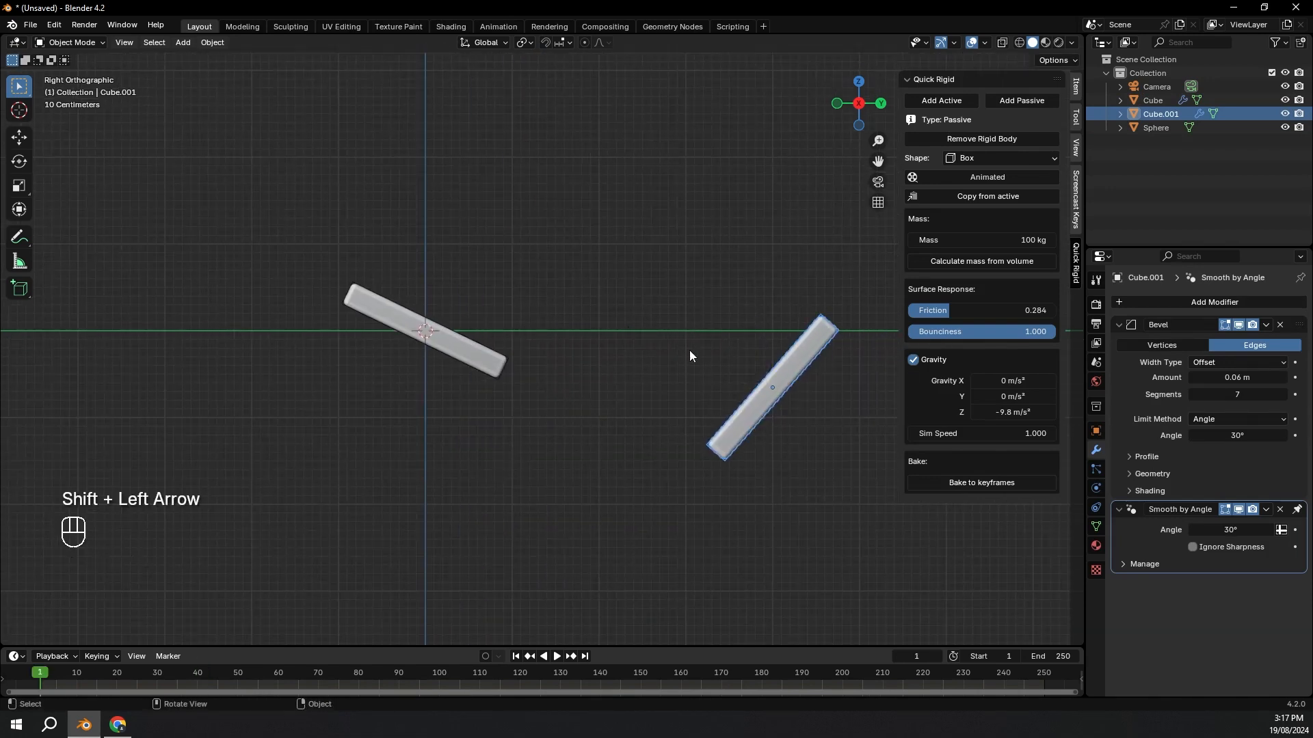
# Step: Play the simulation to frame 97, duplicate the second slab, and place the copy beneath the sphere, sloping down toward positive Y
pyautogui.press('space')
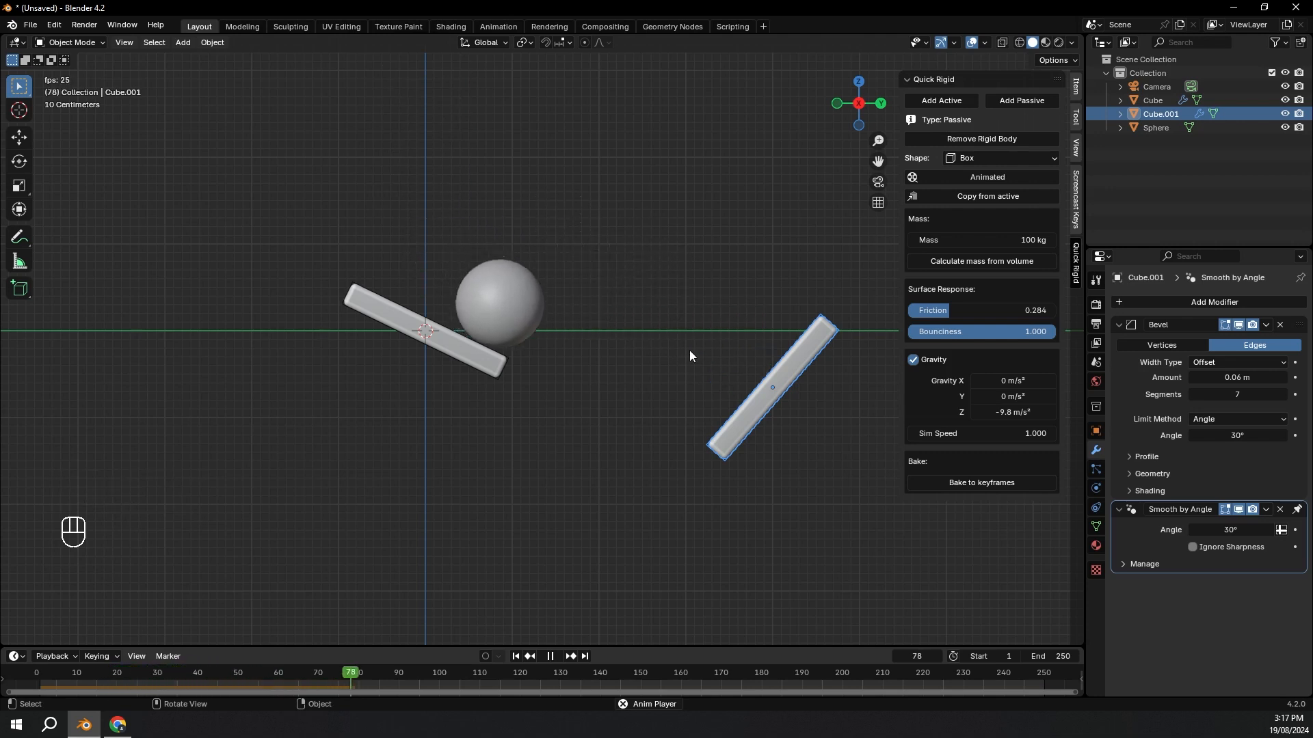
pyautogui.press('space')
pyautogui.scroll(-4, 689, 350)
pyautogui.keyDown('shift'); pyautogui.moveTo(689, 350); pyautogui.dragTo(662, 245, button='middle'); pyautogui.keyUp('shift')
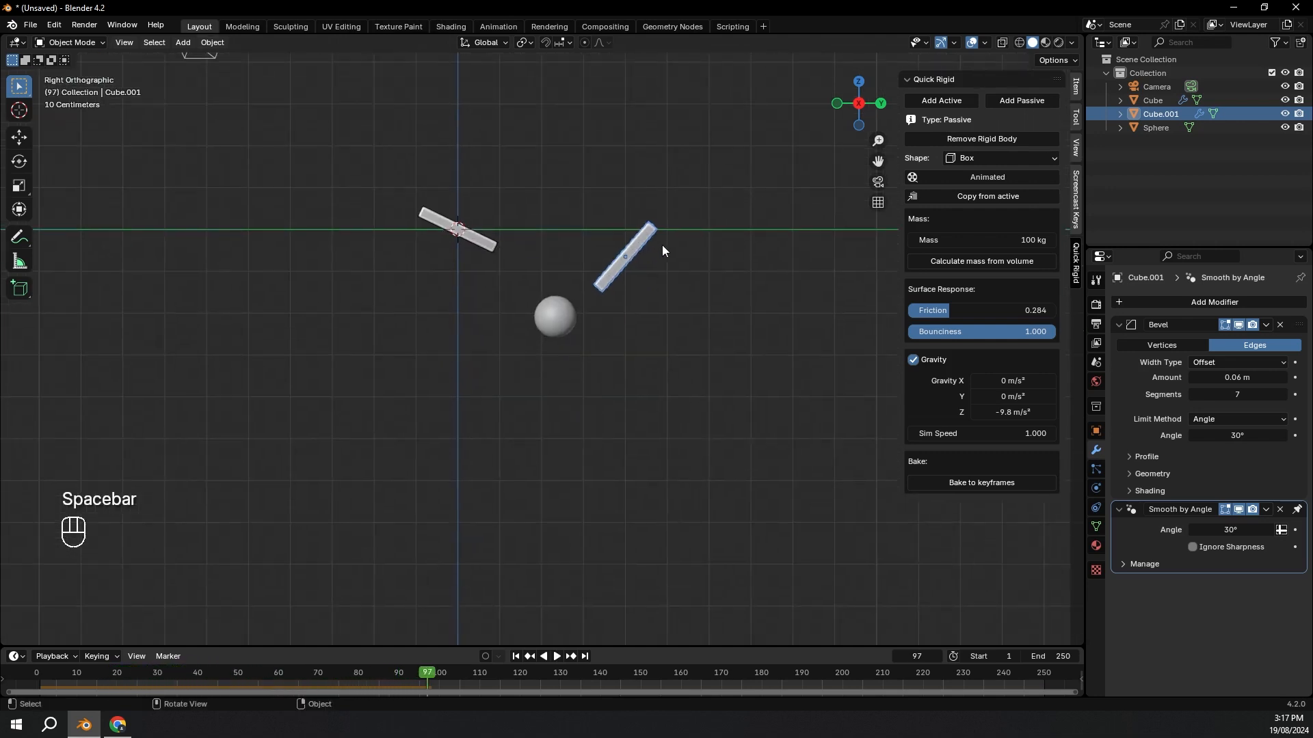
pyautogui.hotkey('shift', 'd')
pyautogui.press('r')
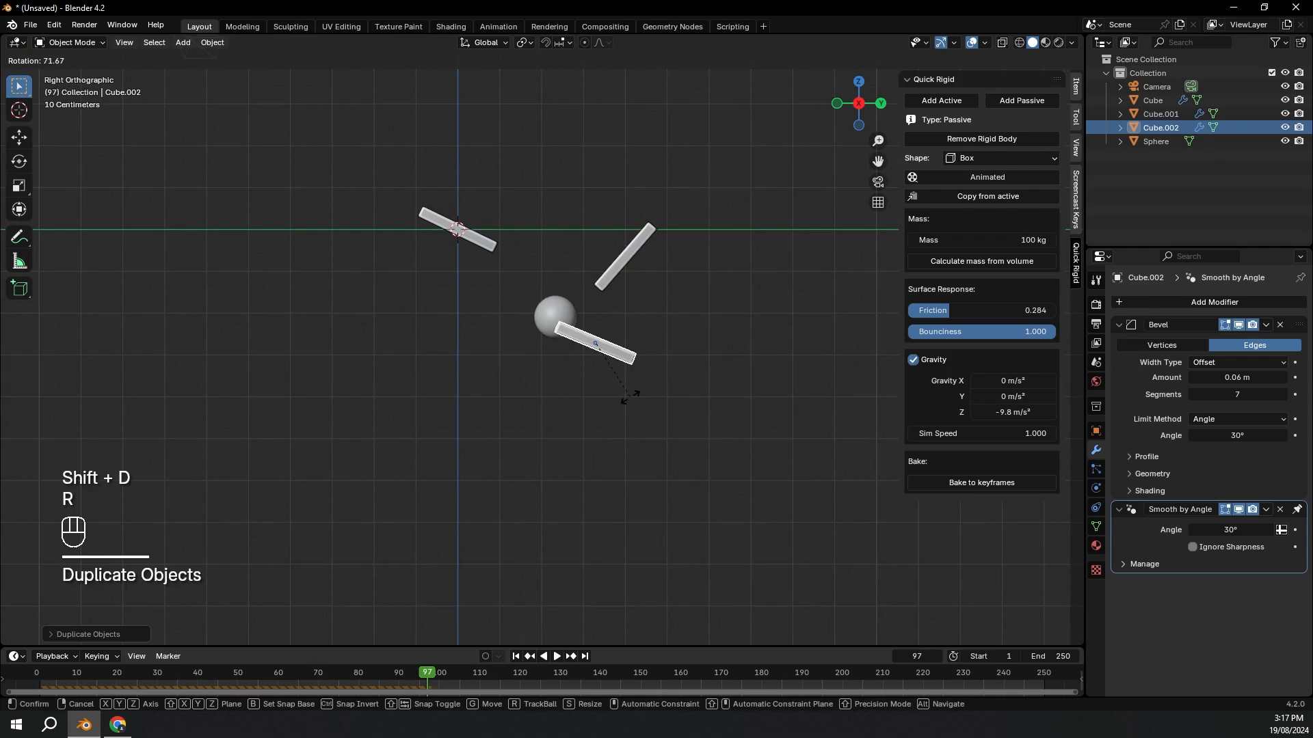
pyautogui.click(624, 407)
pyautogui.press('g')
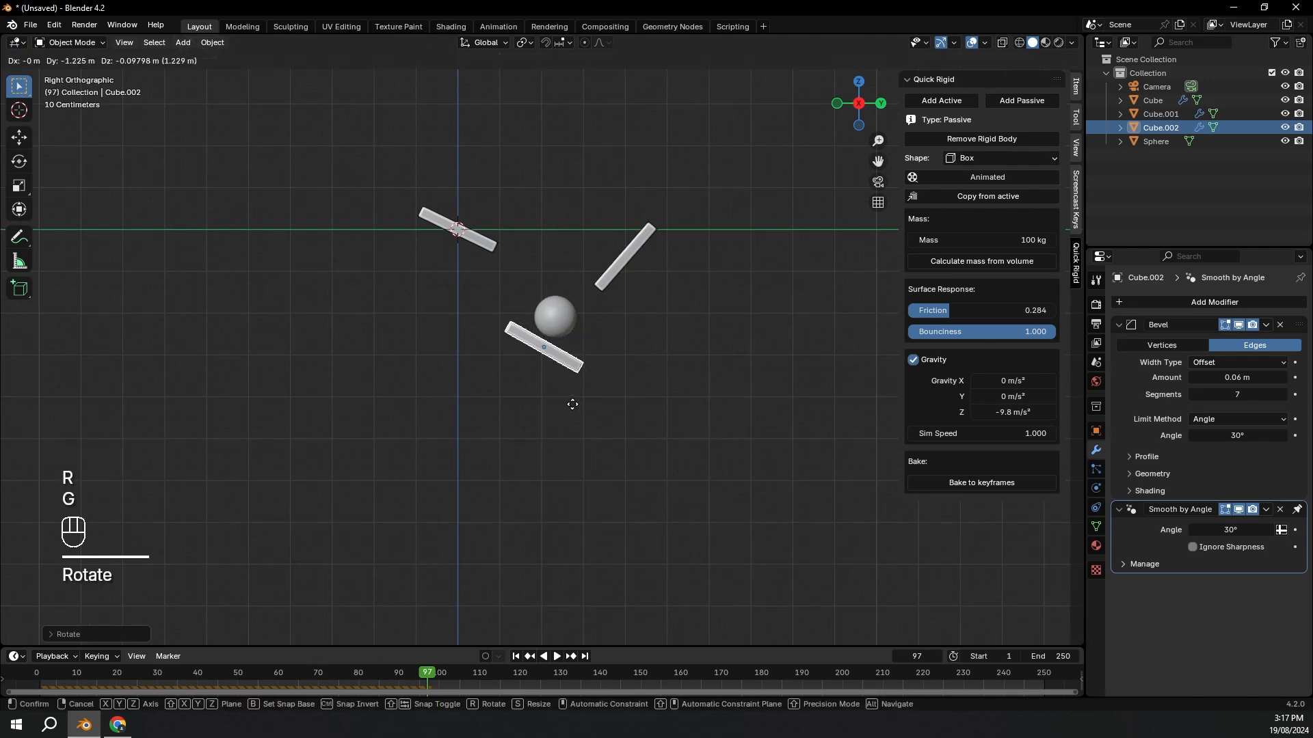
pyautogui.click(572, 401)
# Step: Replay from frame 1 to frame 112, duplicate the third slab, and place the copy beneath the sphere with the opposite slope
pyautogui.hotkey('shift', 'Left')
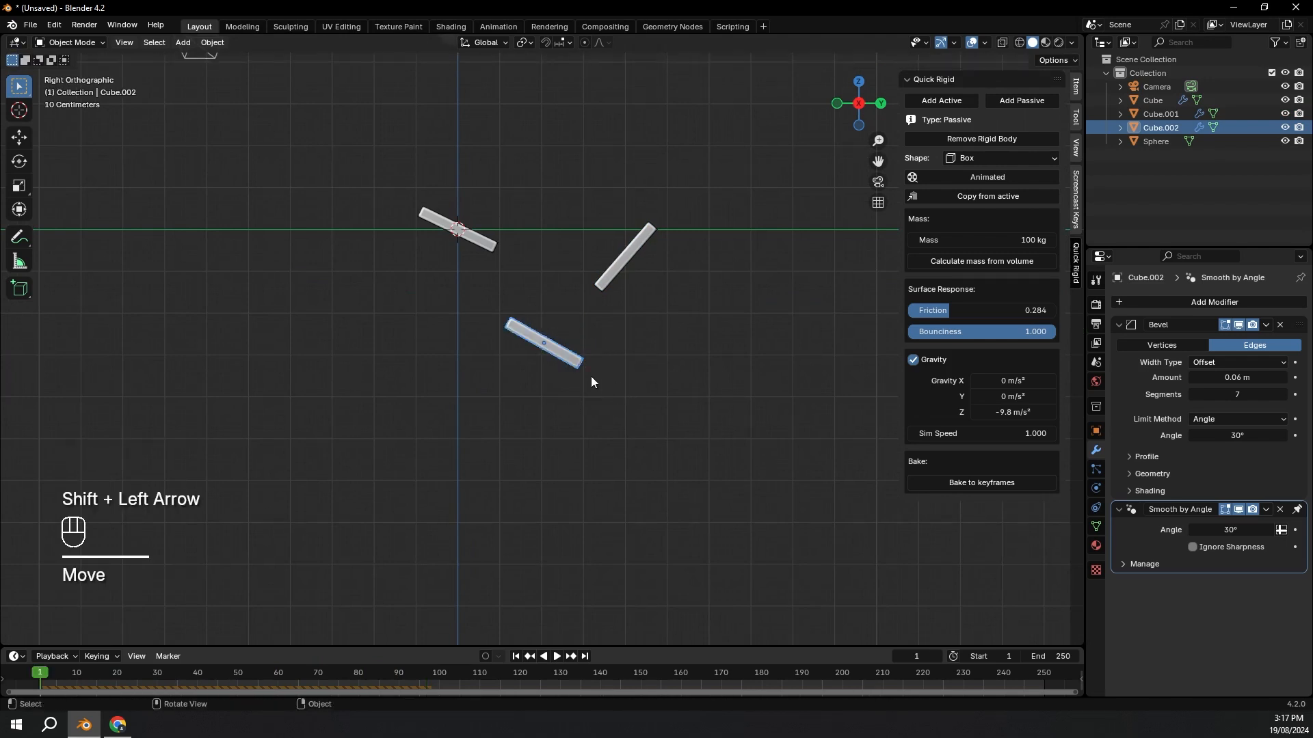
pyautogui.press('space')
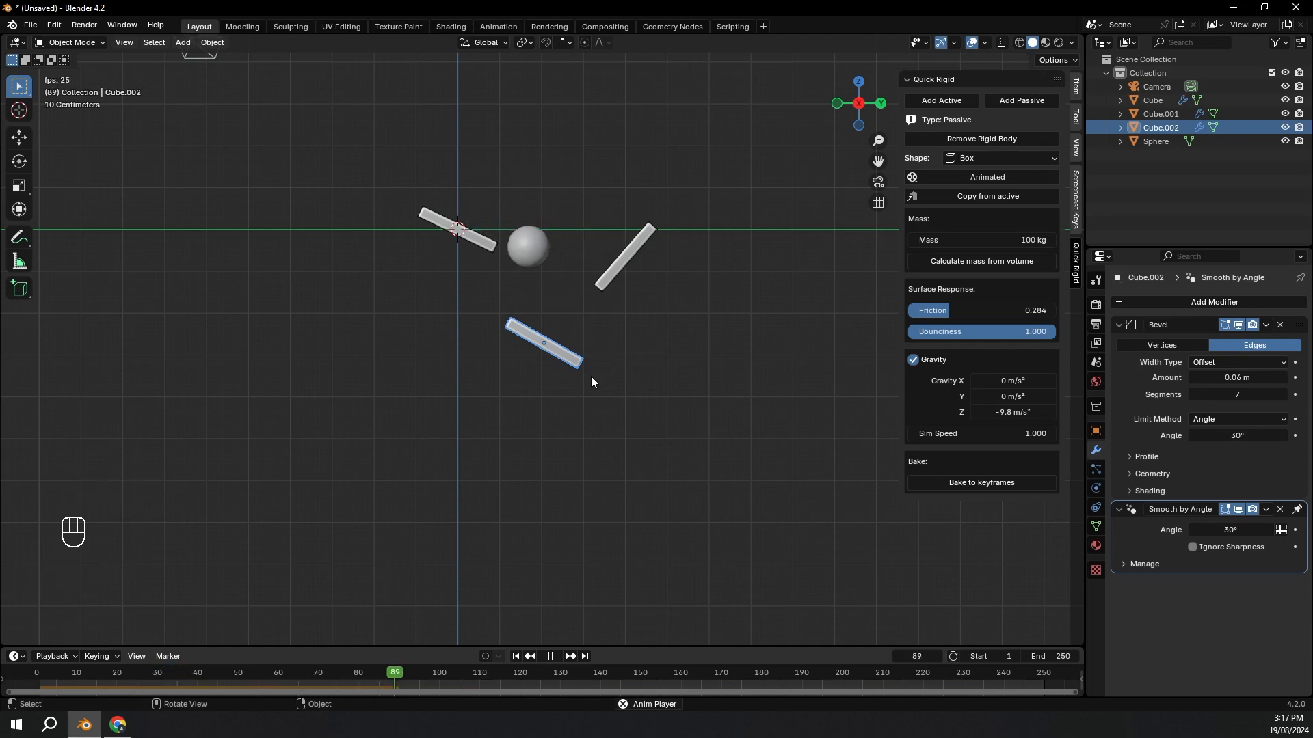
pyautogui.press('space')
pyautogui.hotkey('shift', 'd')
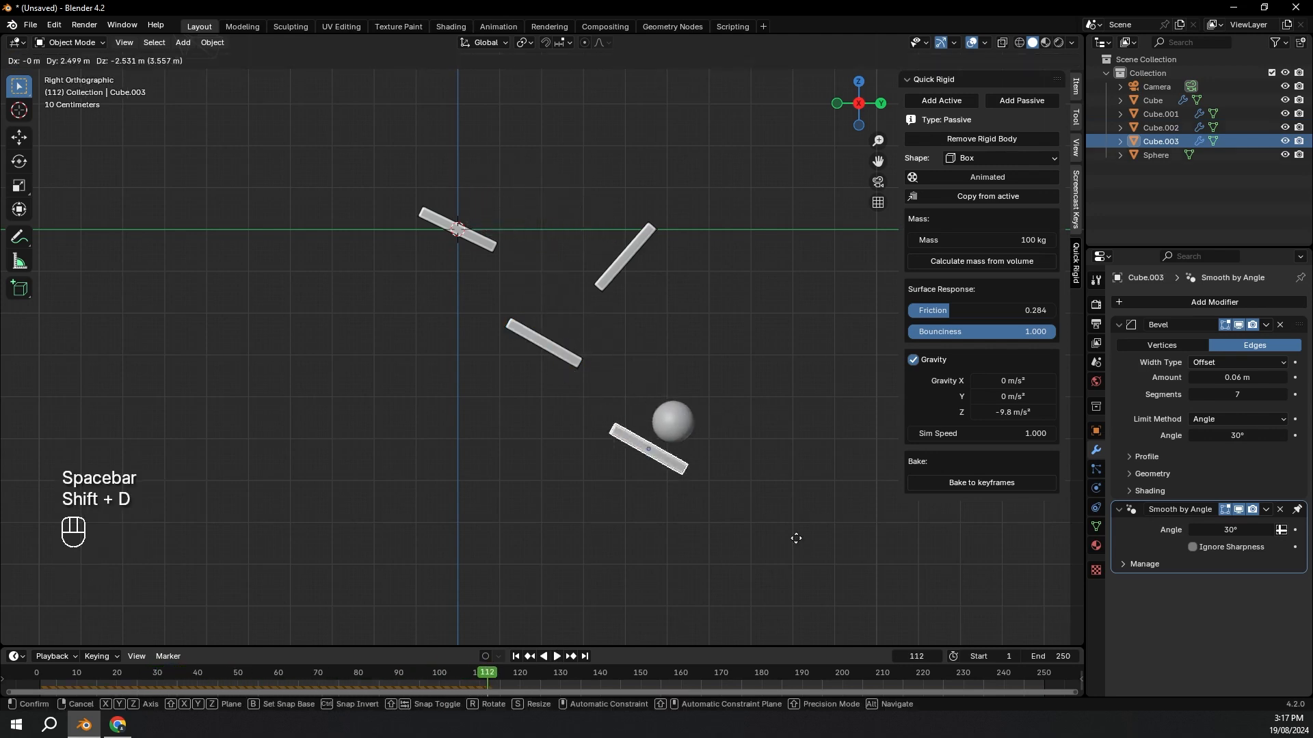
pyautogui.press('r')
pyautogui.click(773, 326)
pyautogui.press('g')
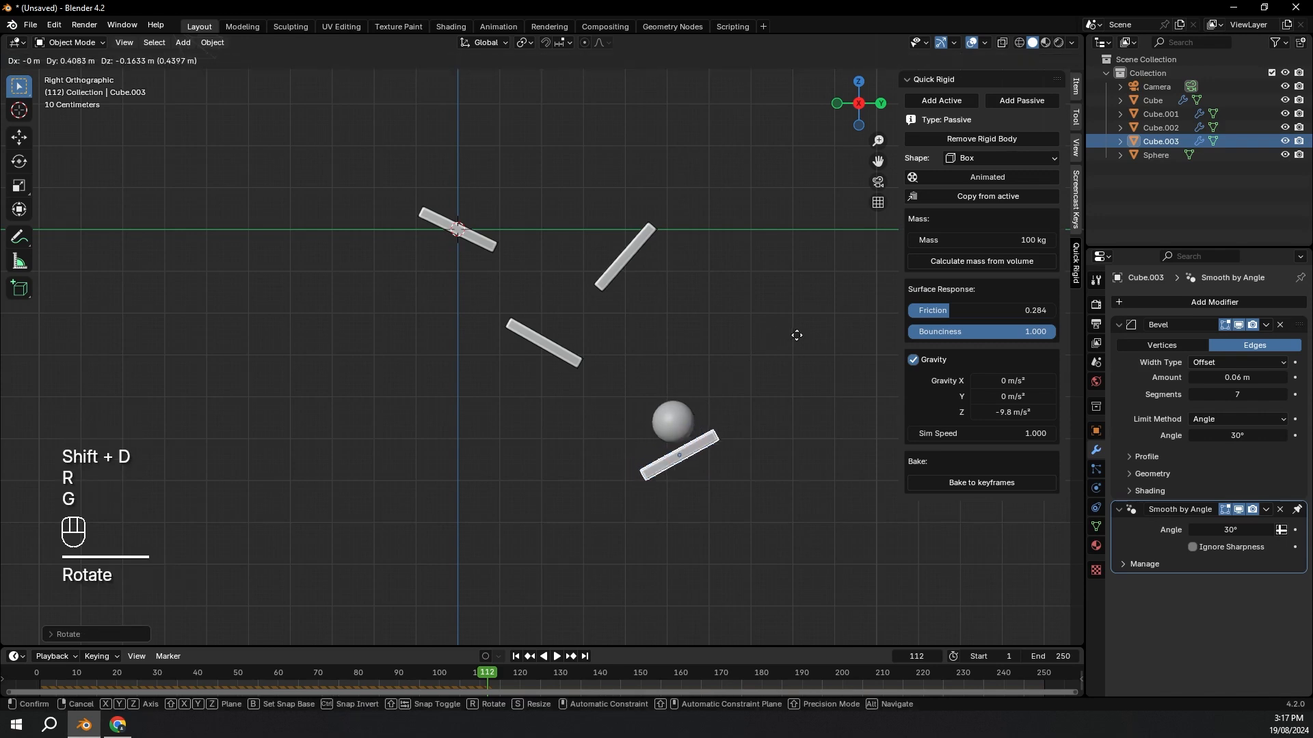
pyautogui.click(803, 334)
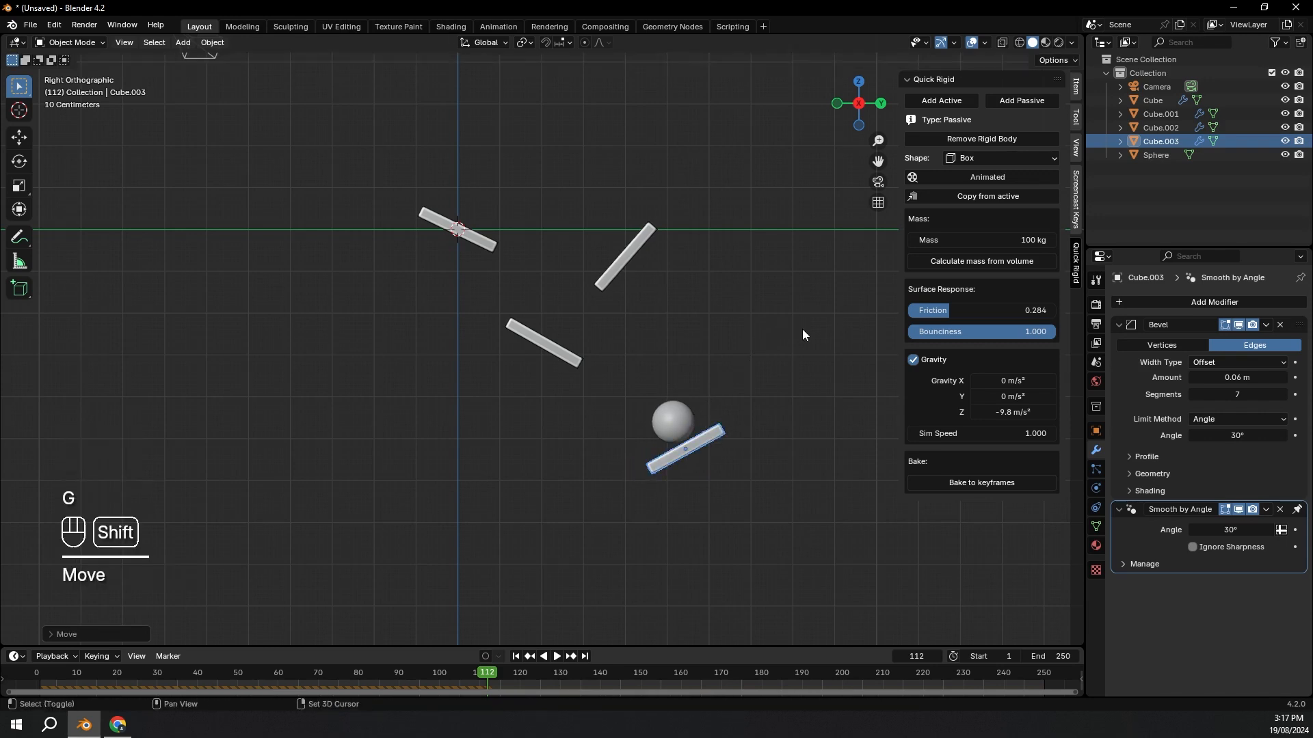
# Step: Replay from frame 1 to frame 143, duplicate the fourth slab, and place the copy nearly level beneath the sphere
pyautogui.hotkey('shift', 'Left')
pyautogui.press('space')
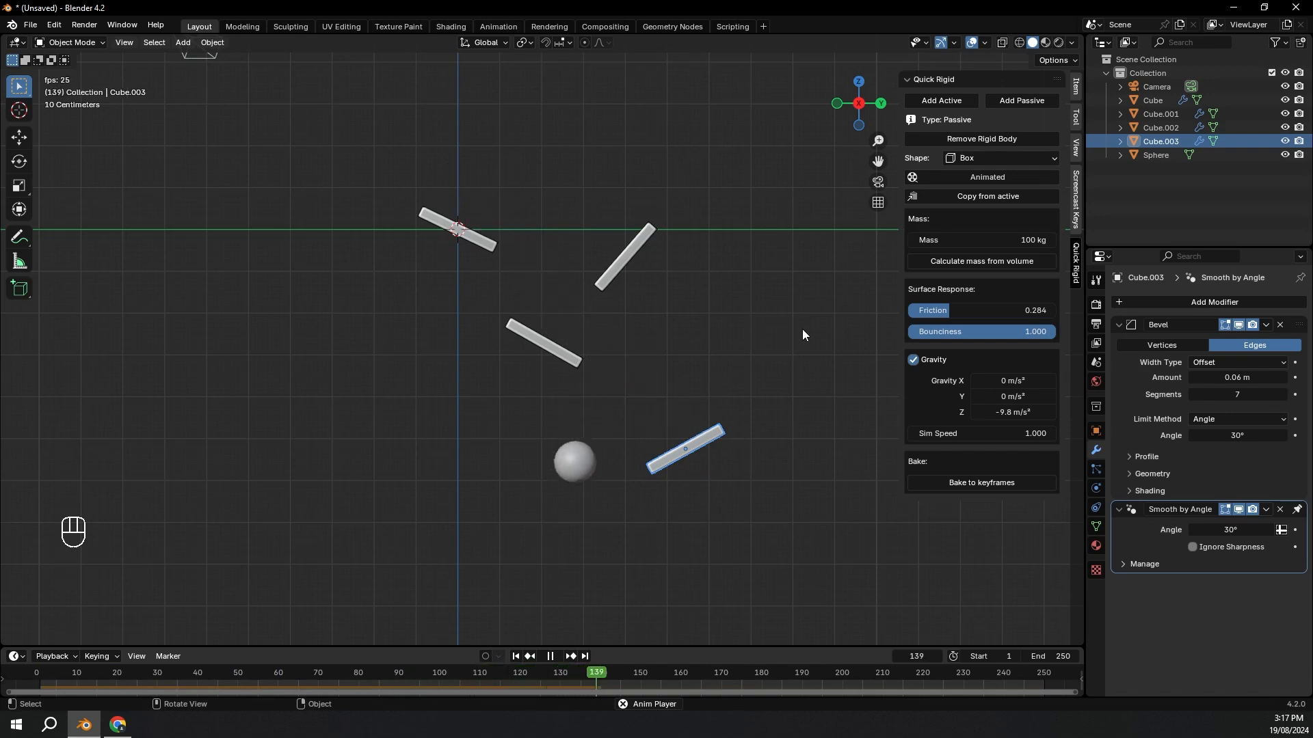
pyautogui.press('space')
pyautogui.keyDown('shift'); pyautogui.moveTo(789, 353); pyautogui.dragTo(733, 460, button='middle'); pyautogui.keyUp('shift')
pyautogui.hotkey('shift', 'd')
pyautogui.click(641, 525)
pyautogui.press('r')
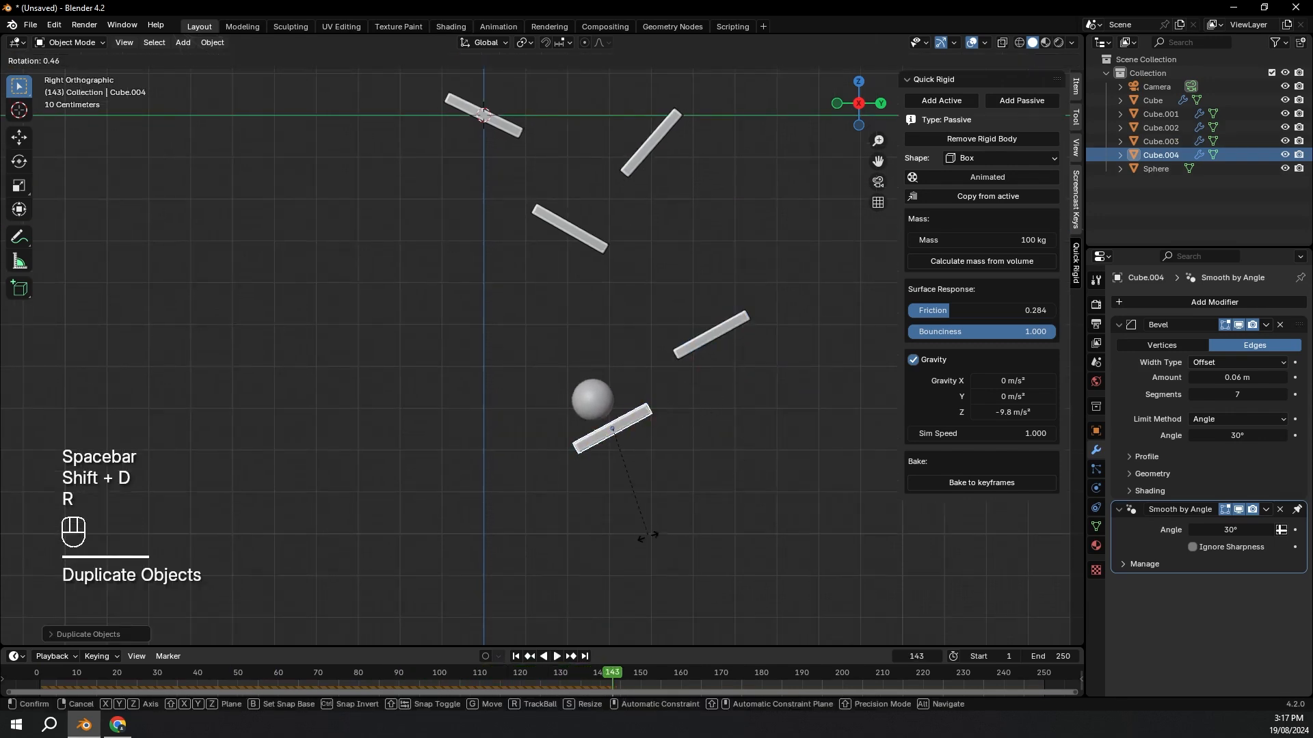
pyautogui.click(561, 601)
pyautogui.press('g')
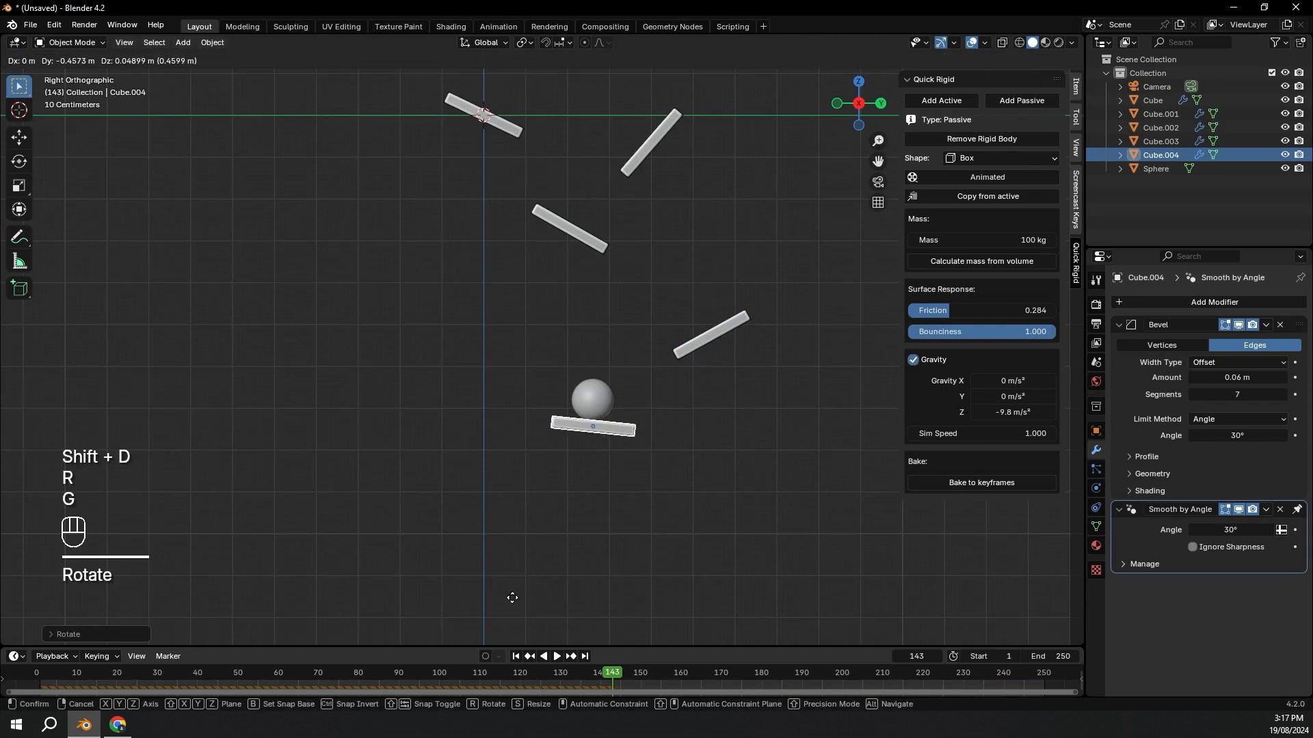
pyautogui.click(507, 598)
# Step: Test the fifth slab from frame 1, return to the start, and rotate that slab about 32° to slope steeply toward positive Y
pyautogui.hotkey('shift', 'Left')
pyautogui.press('space')
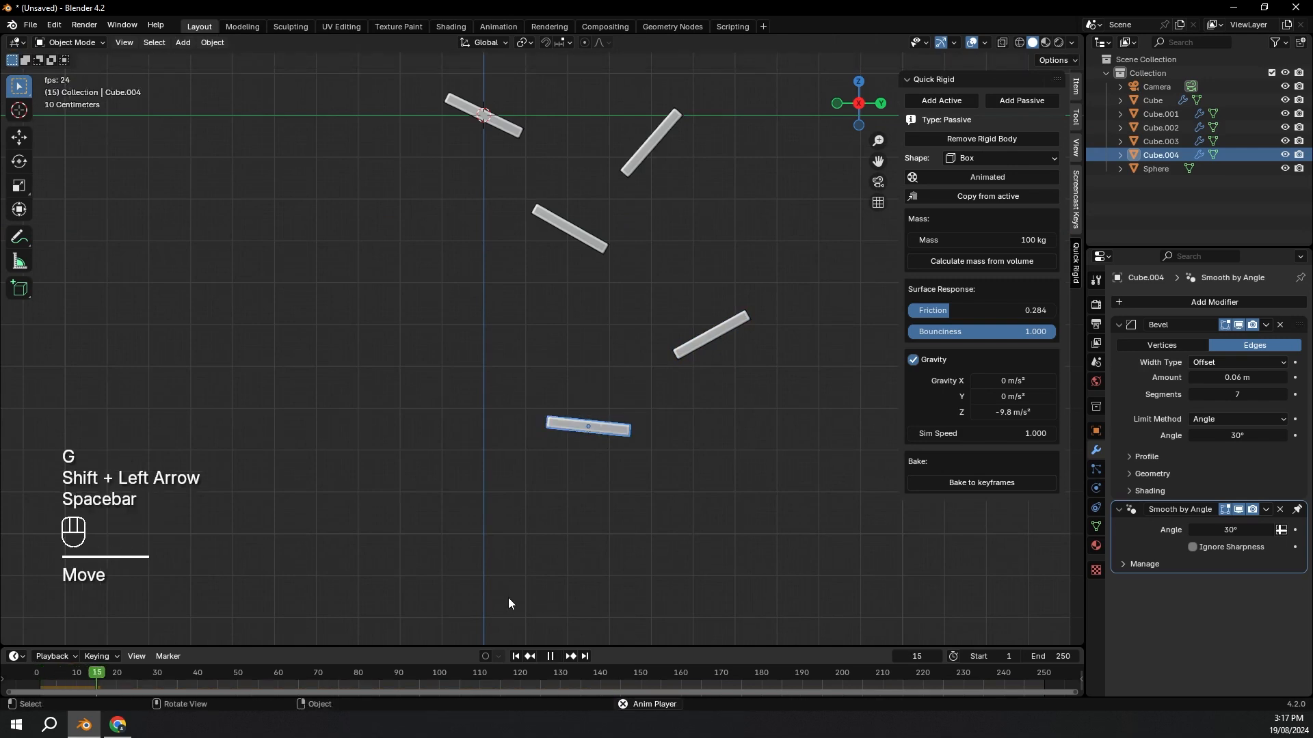
pyautogui.keyDown('shift'); pyautogui.moveTo(618, 499); pyautogui.dragTo(608, 592, button='middle'); pyautogui.keyUp('shift')
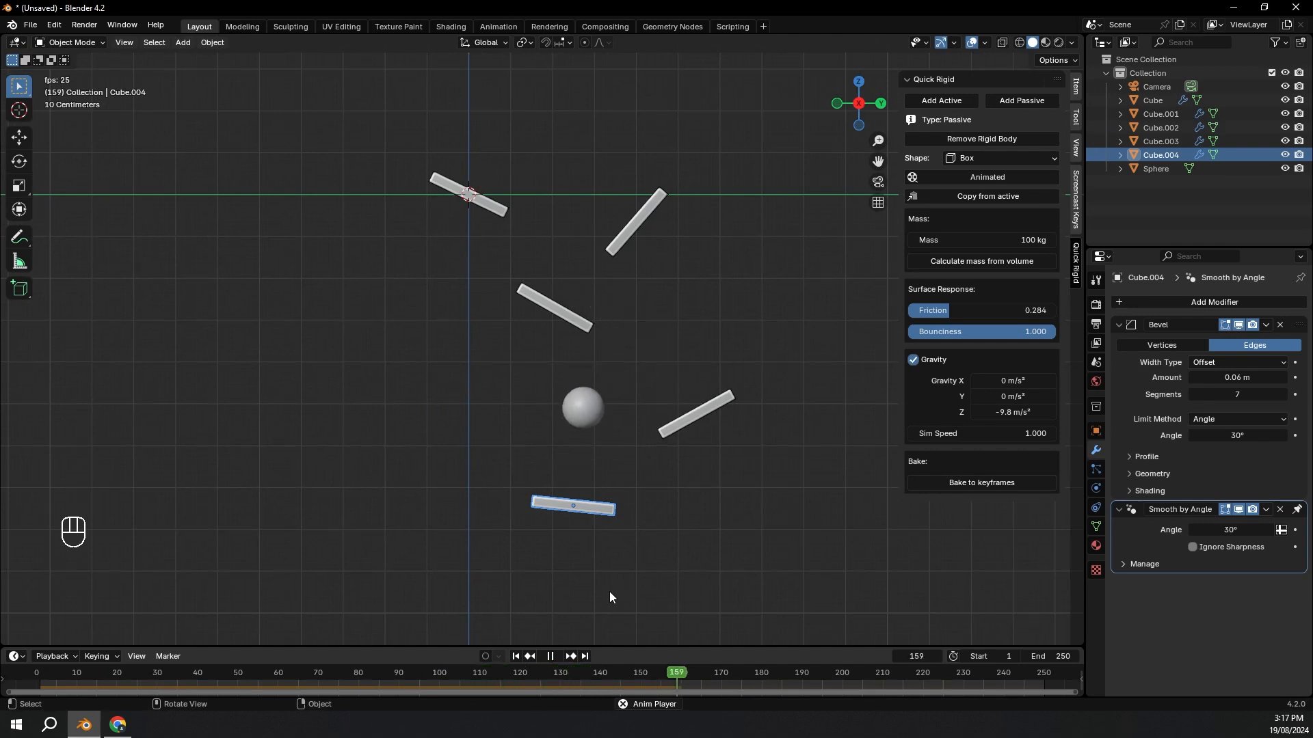
pyautogui.press('space')
pyautogui.hotkey('shift', 'Left')
pyautogui.press('r')
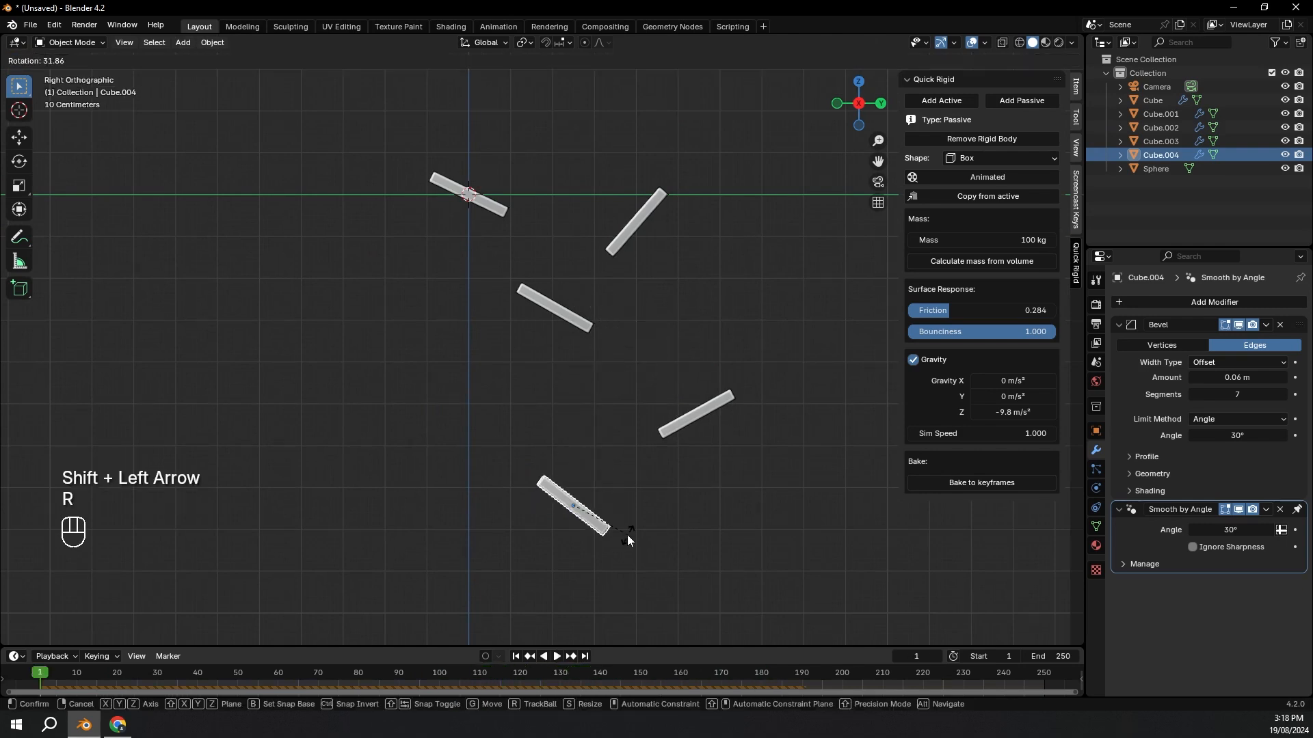
pyautogui.click(628, 540)
# Step: Play to frame 177, duplicate the lowest slab, and place the copy nearly vertical beneath the sphere
pyautogui.press('space')
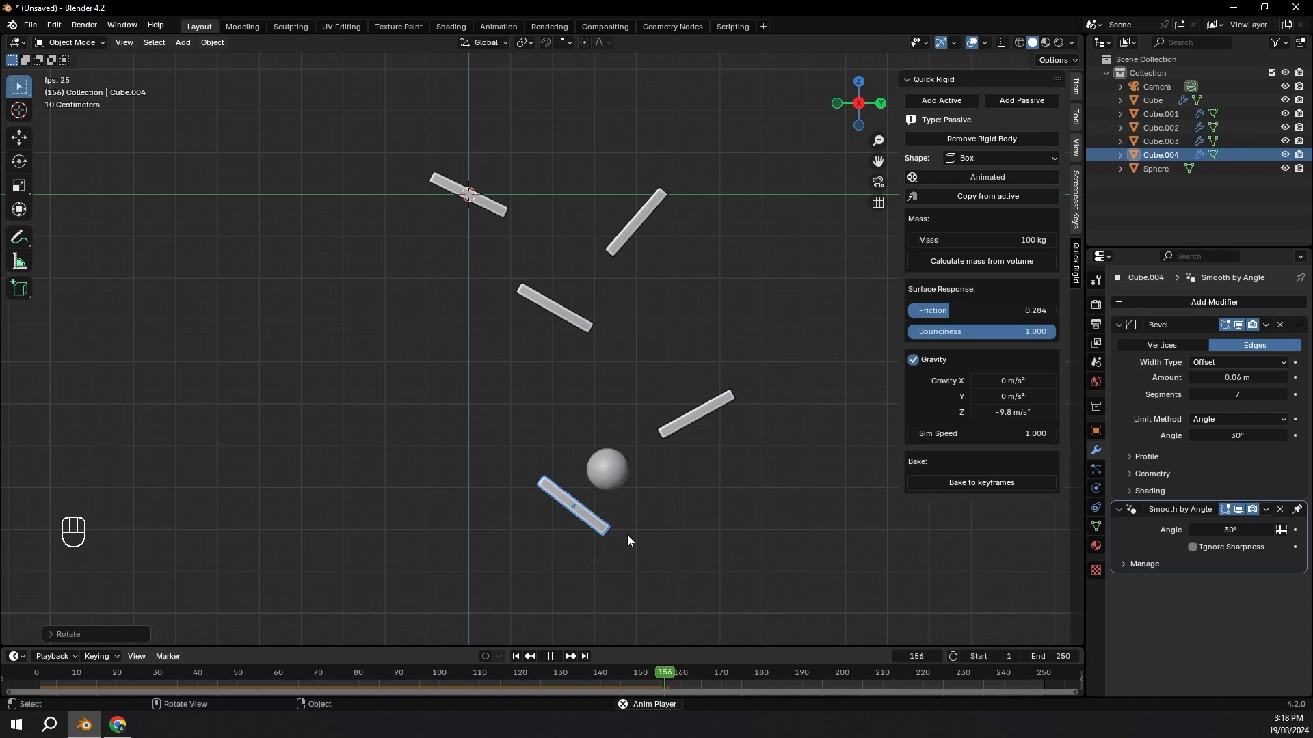
pyautogui.press('space')
pyautogui.keyDown('shift'); pyautogui.moveTo(627, 541); pyautogui.dragTo(597, 464, button='middle'); pyautogui.keyUp('shift')
pyautogui.hotkey('shift', 'd')
pyautogui.press('r')
pyautogui.click(702, 581)
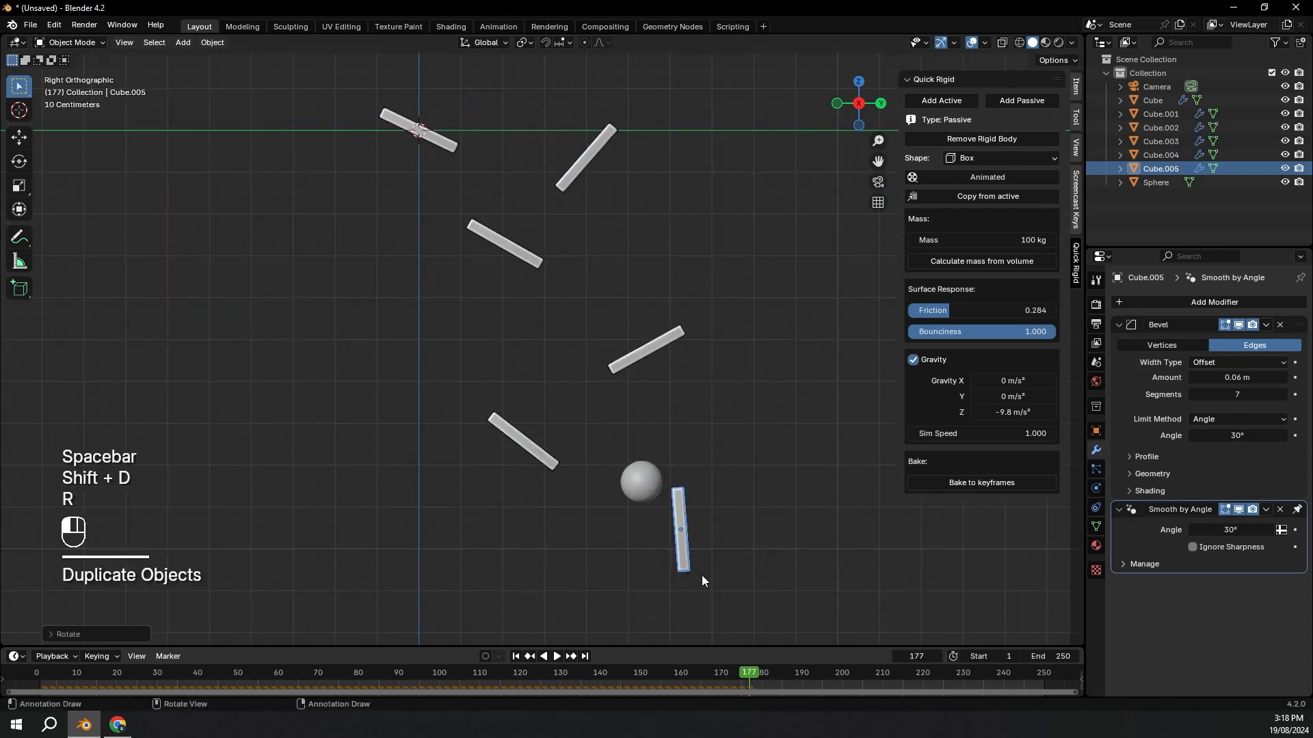
pyautogui.press('g')
pyautogui.click(668, 590)
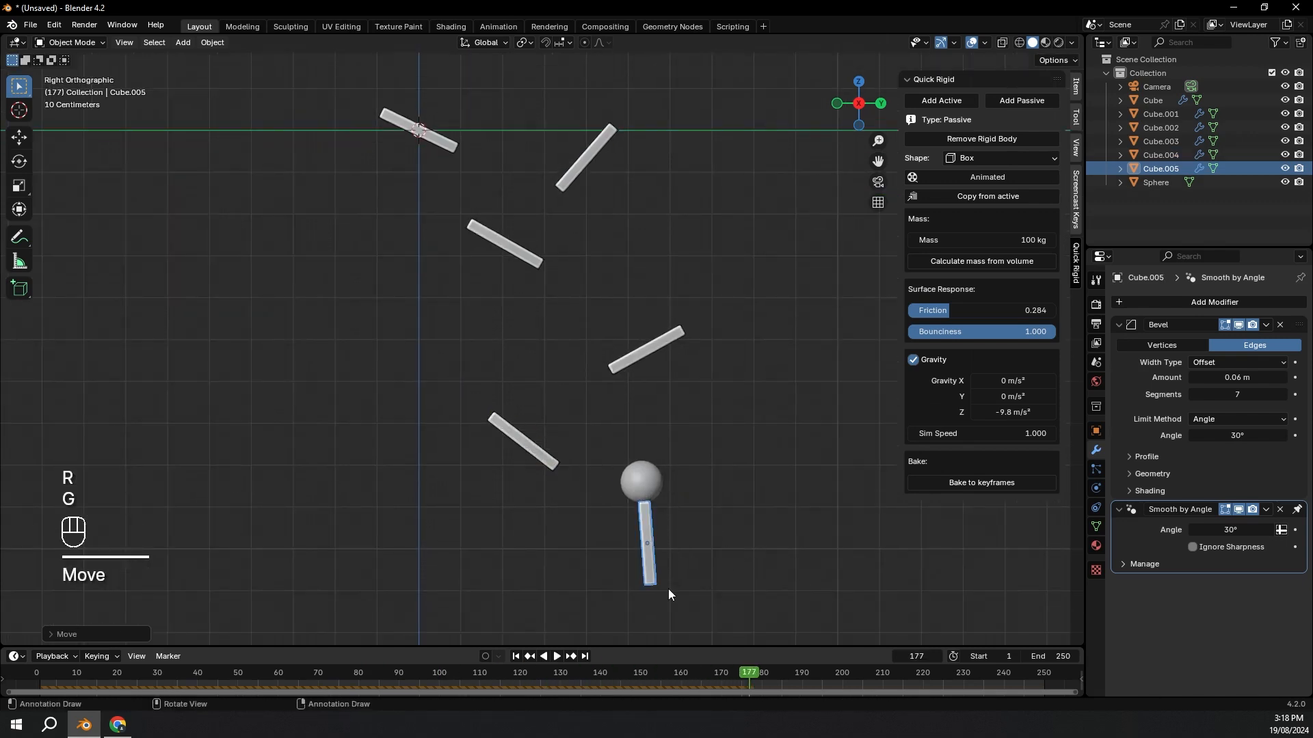
# Step: Test the near-vertical slab by replaying the simulation, return to frame 1, and apply the sphere's scale
pyautogui.hotkey('shift', 'Left')
pyautogui.press('space')
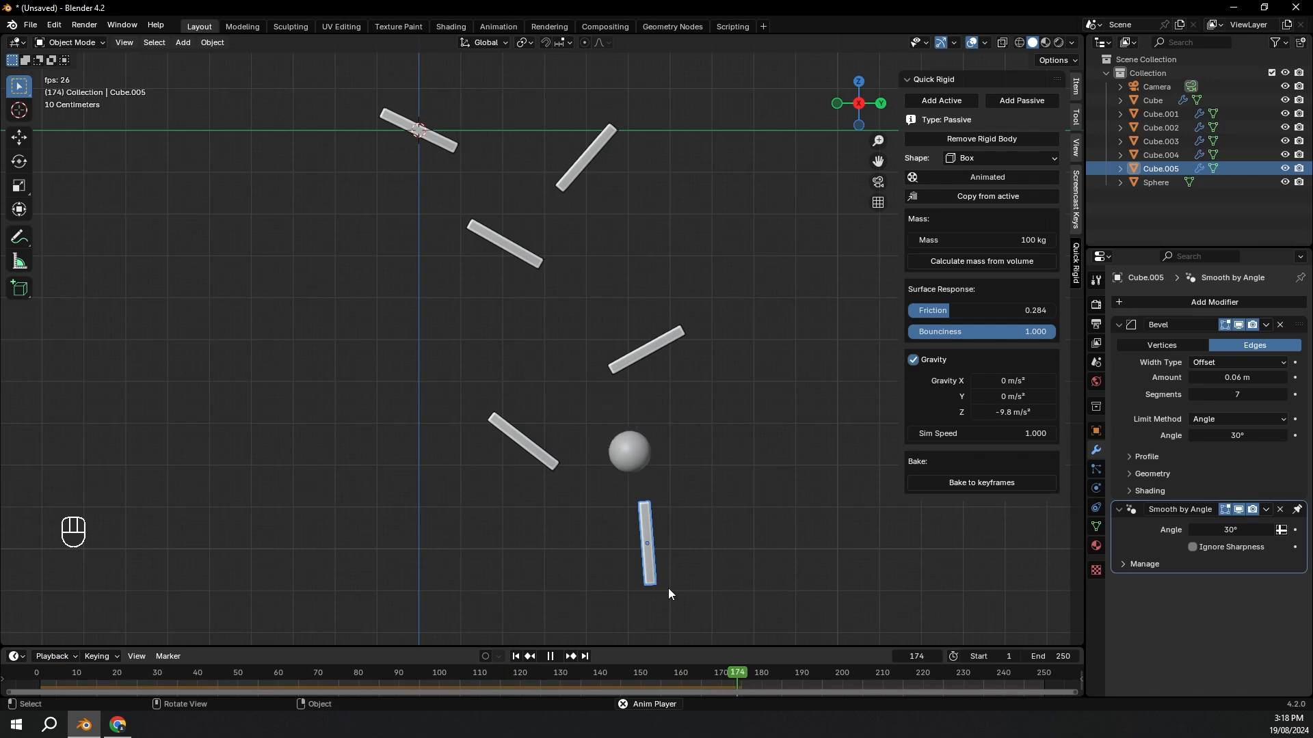
pyautogui.hotkey('shift', 'Left')
pyautogui.click(432, 184)
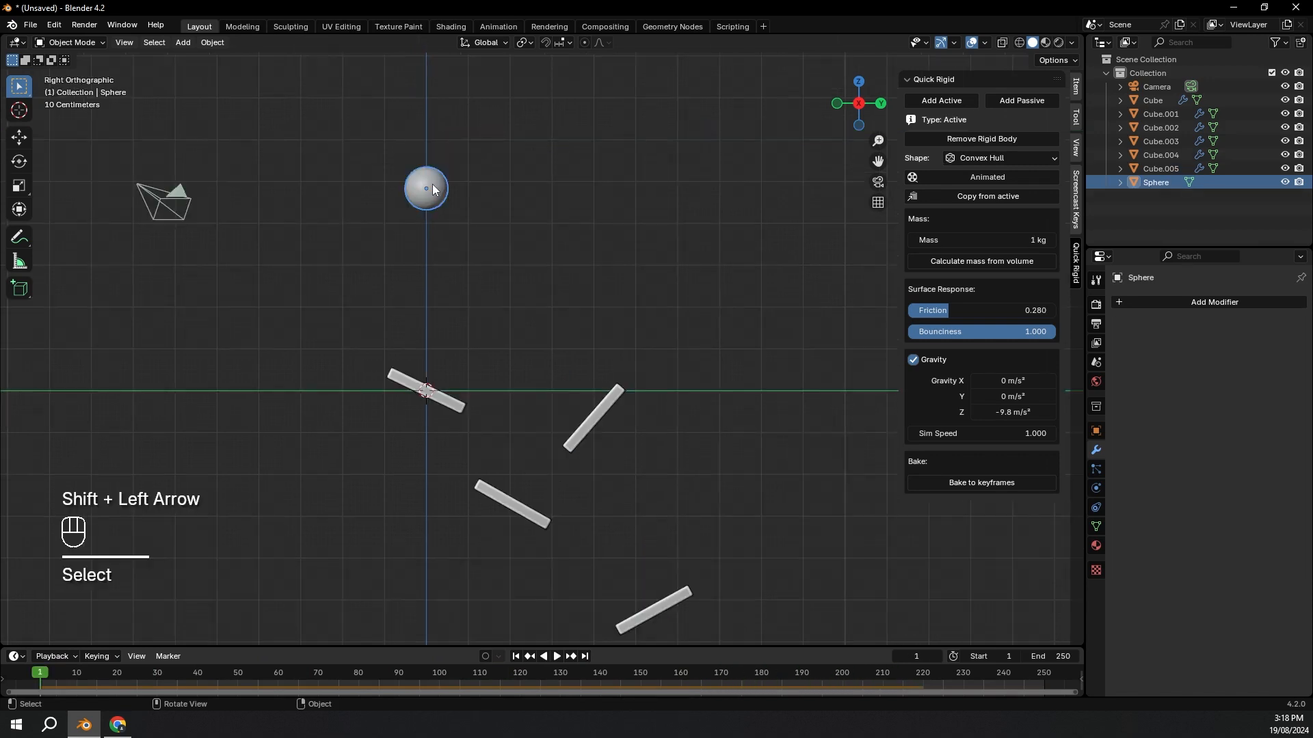
pyautogui.hotkey('ctrl', 'a')
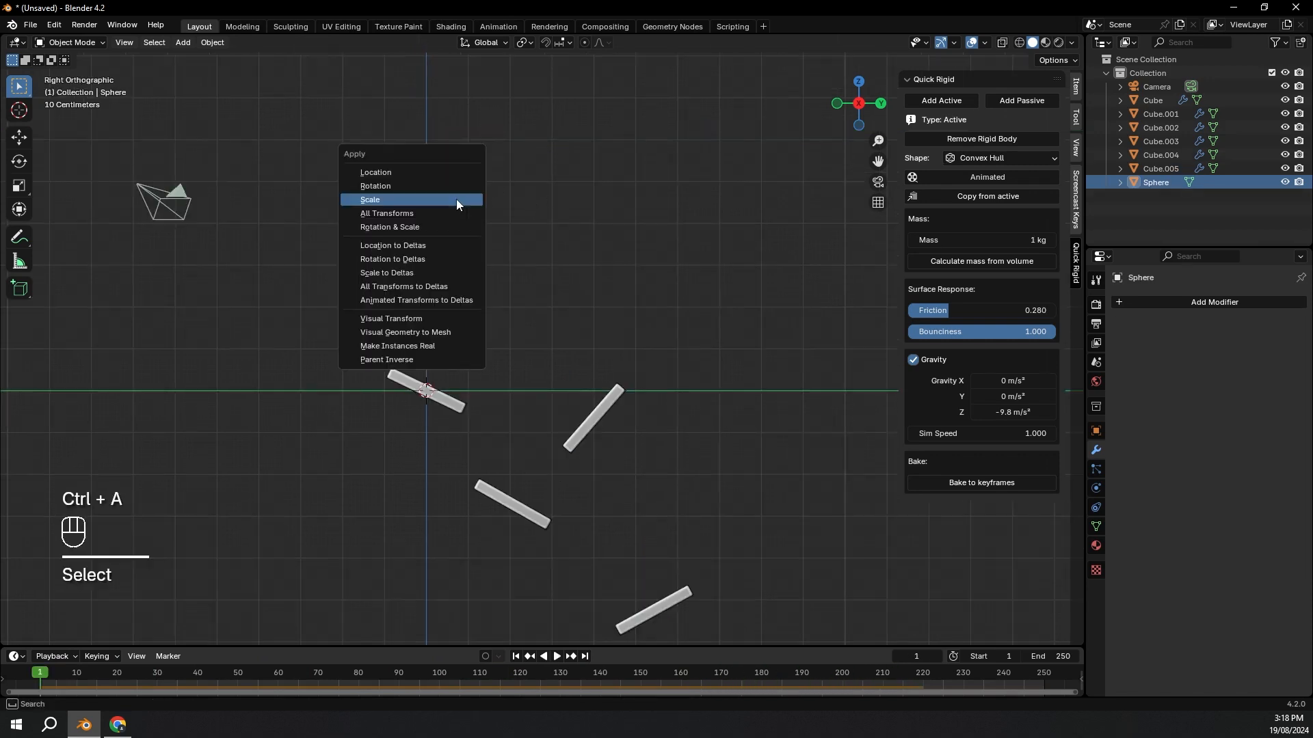
pyautogui.click(457, 199)
# Step: Play the simulation to frame 145 and delete the near-vertical slab at the bottom of the course
pyautogui.press('space')
pyautogui.keyDown('shift'); pyautogui.moveTo(646, 356); pyautogui.dragTo(640, 294, button='middle'); pyautogui.keyUp('shift')
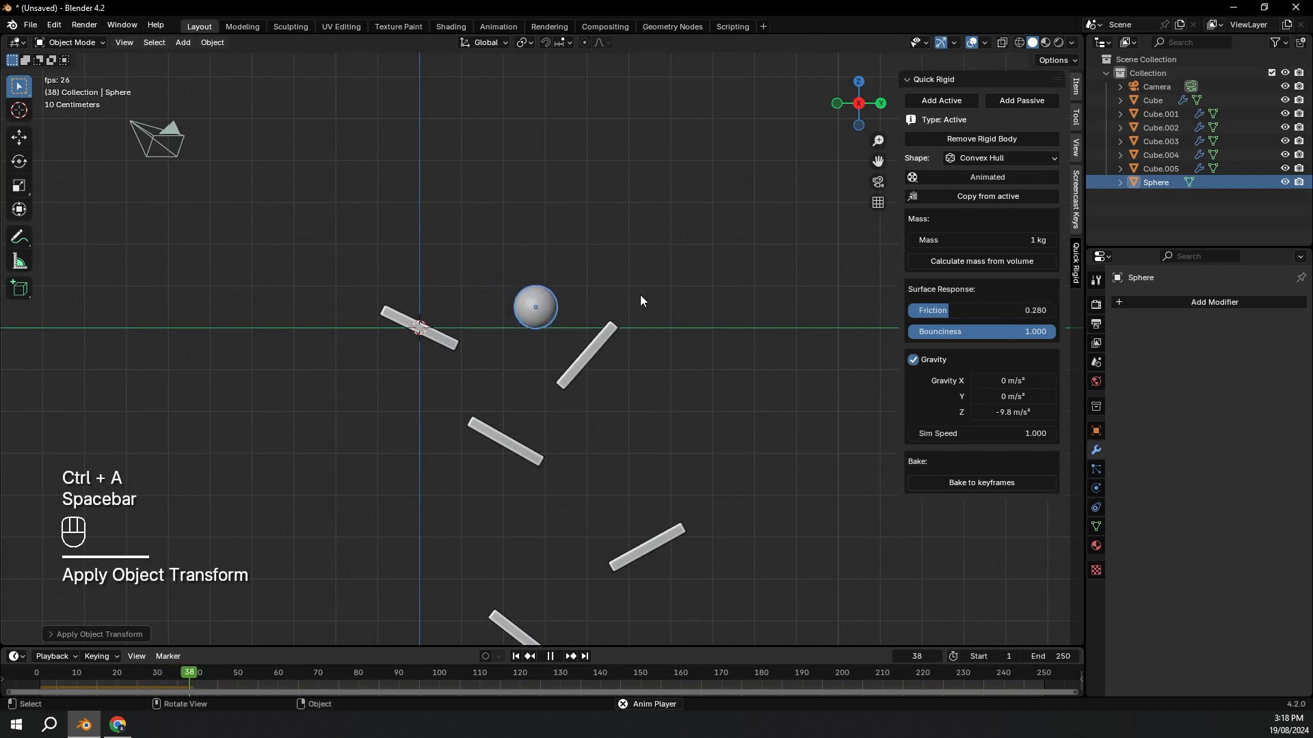
pyautogui.keyDown('shift'); pyautogui.moveTo(641, 388); pyautogui.dragTo(635, 281, button='middle'); pyautogui.keyUp('shift')
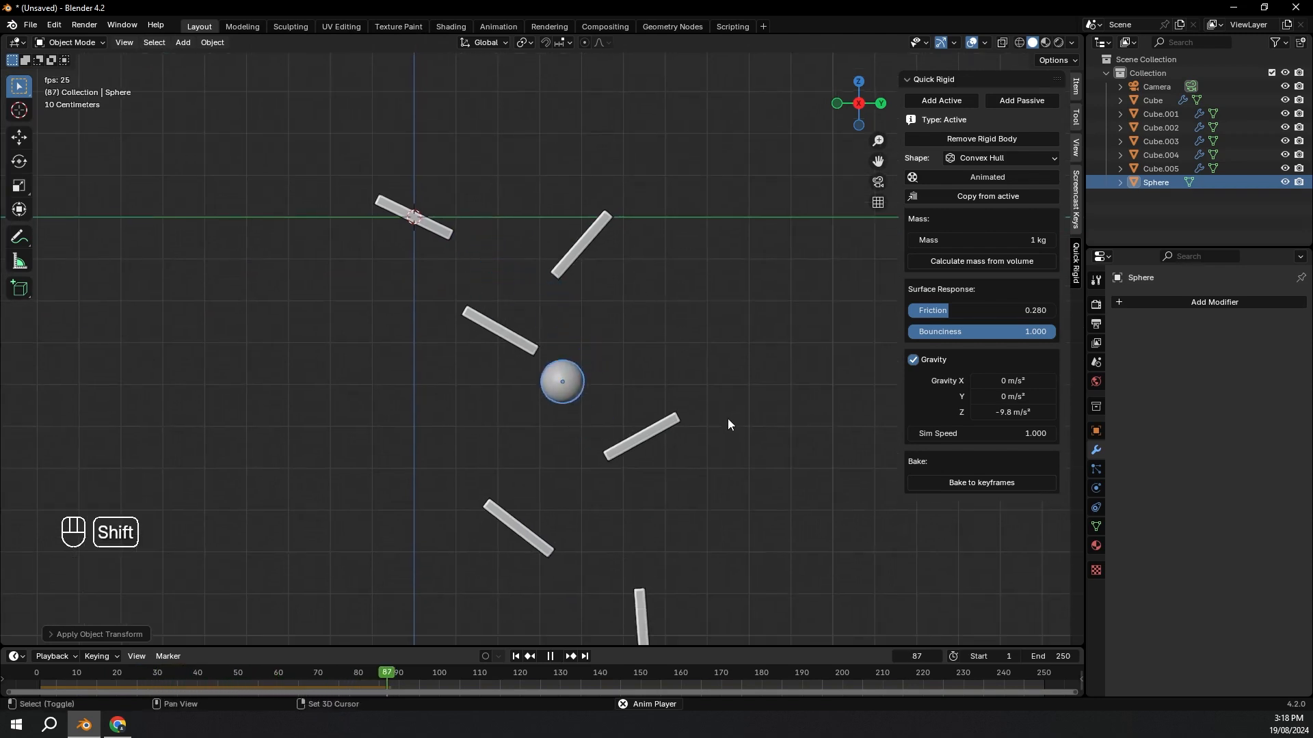
pyautogui.keyDown('shift'); pyautogui.moveTo(727, 419); pyautogui.dragTo(719, 365, button='middle'); pyautogui.keyUp('shift')
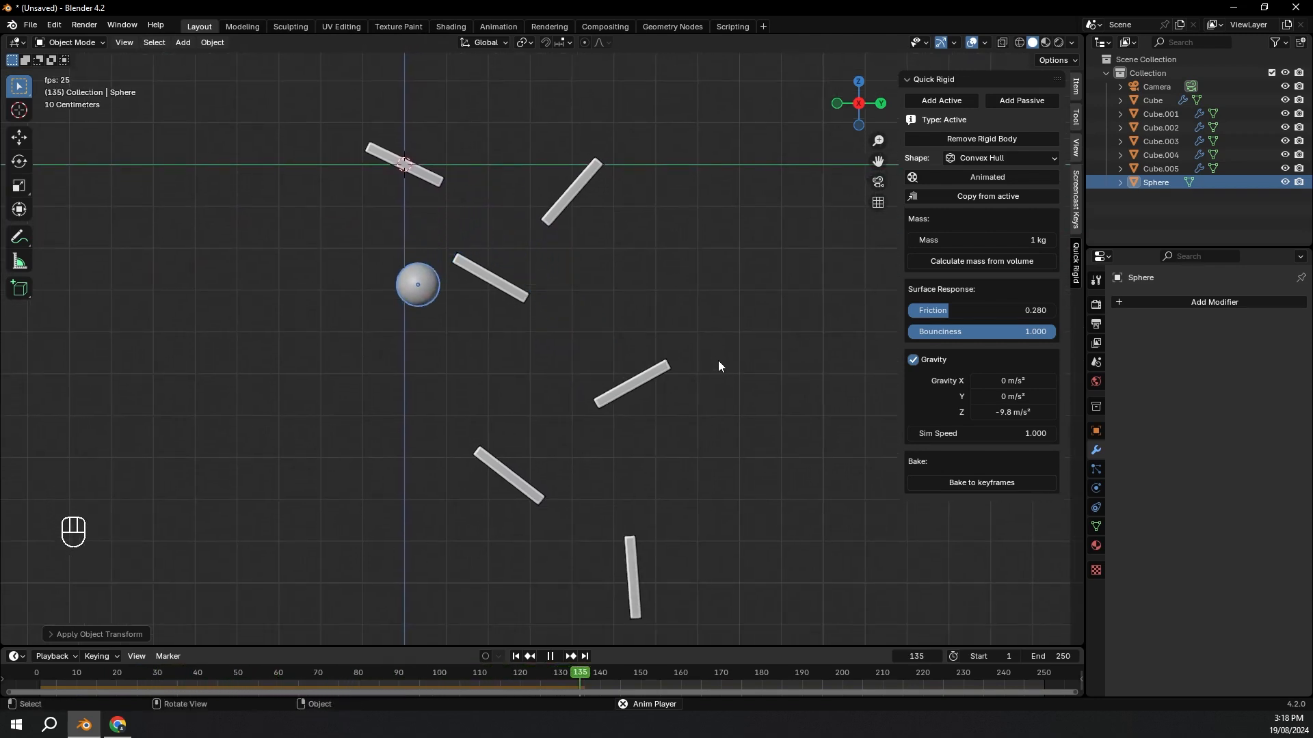
pyautogui.press('space')
pyautogui.click(514, 482)
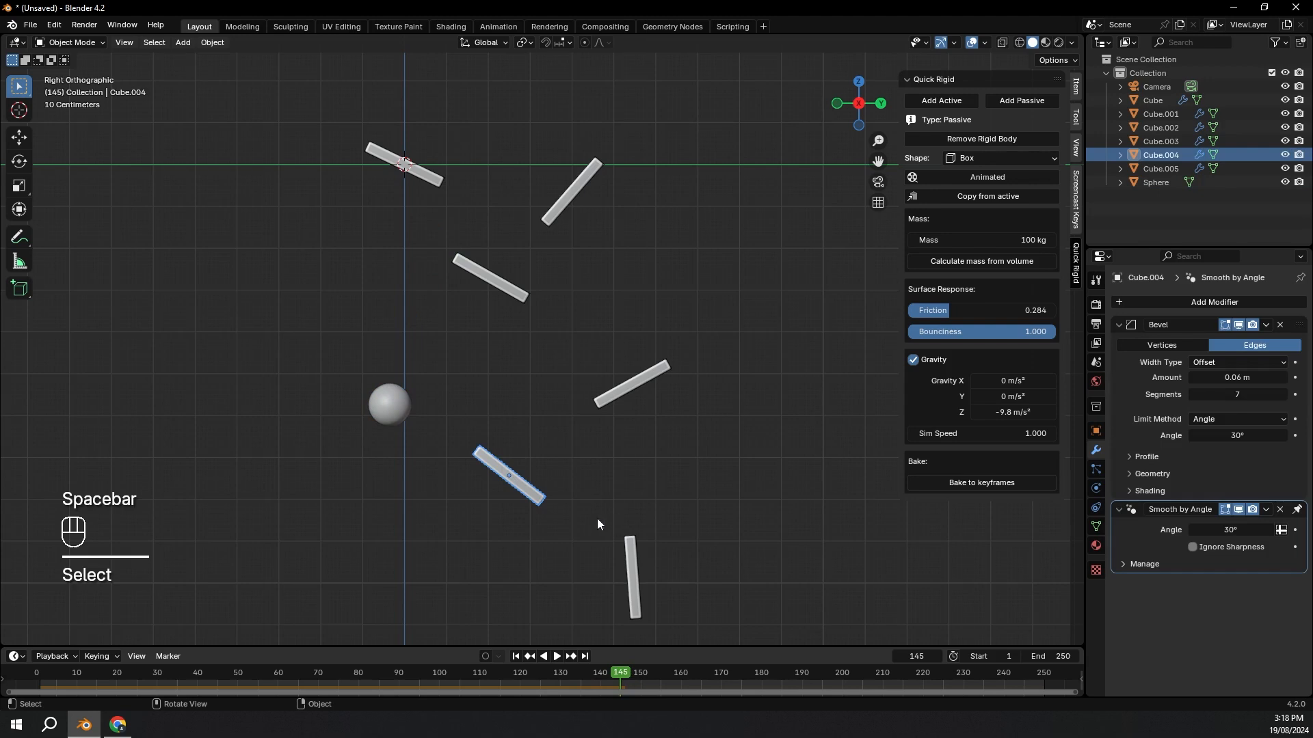
pyautogui.moveTo(596, 518); pyautogui.dragTo(704, 605)
pyautogui.press('x')
pyautogui.click(704, 605)
# Step: Rotate the lowest remaining slab to a shallow slope, move it beneath the sphere at frame 145, and deselect it
pyautogui.click(521, 496)
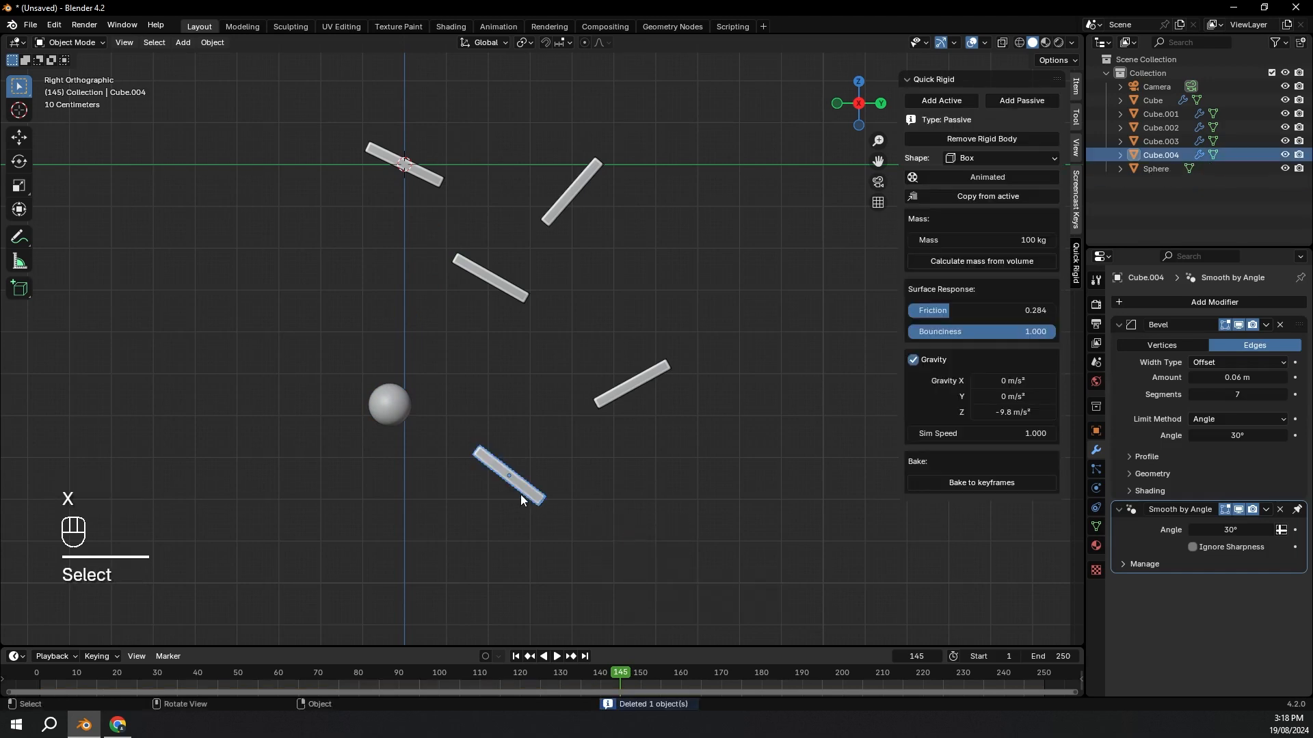
pyautogui.press('r')
pyautogui.click(622, 294)
pyautogui.press('g')
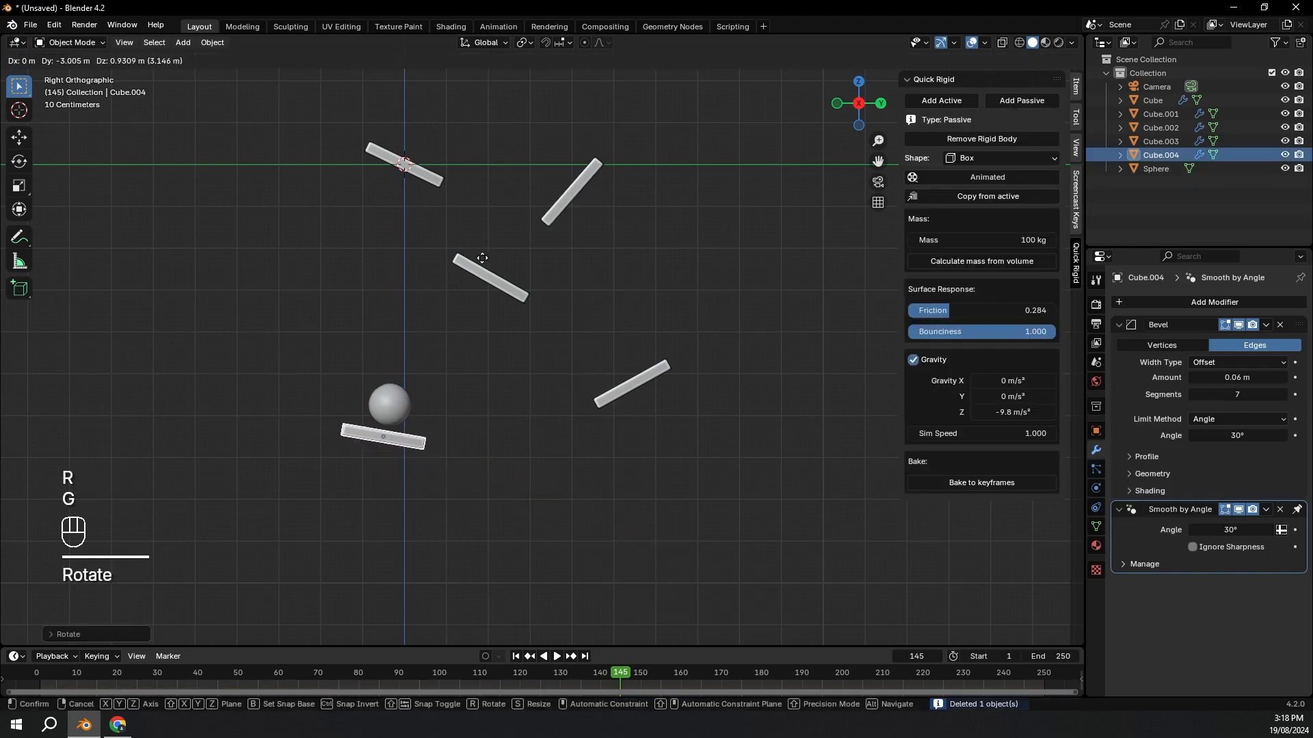
pyautogui.click(515, 330)
pyautogui.click(516, 370)
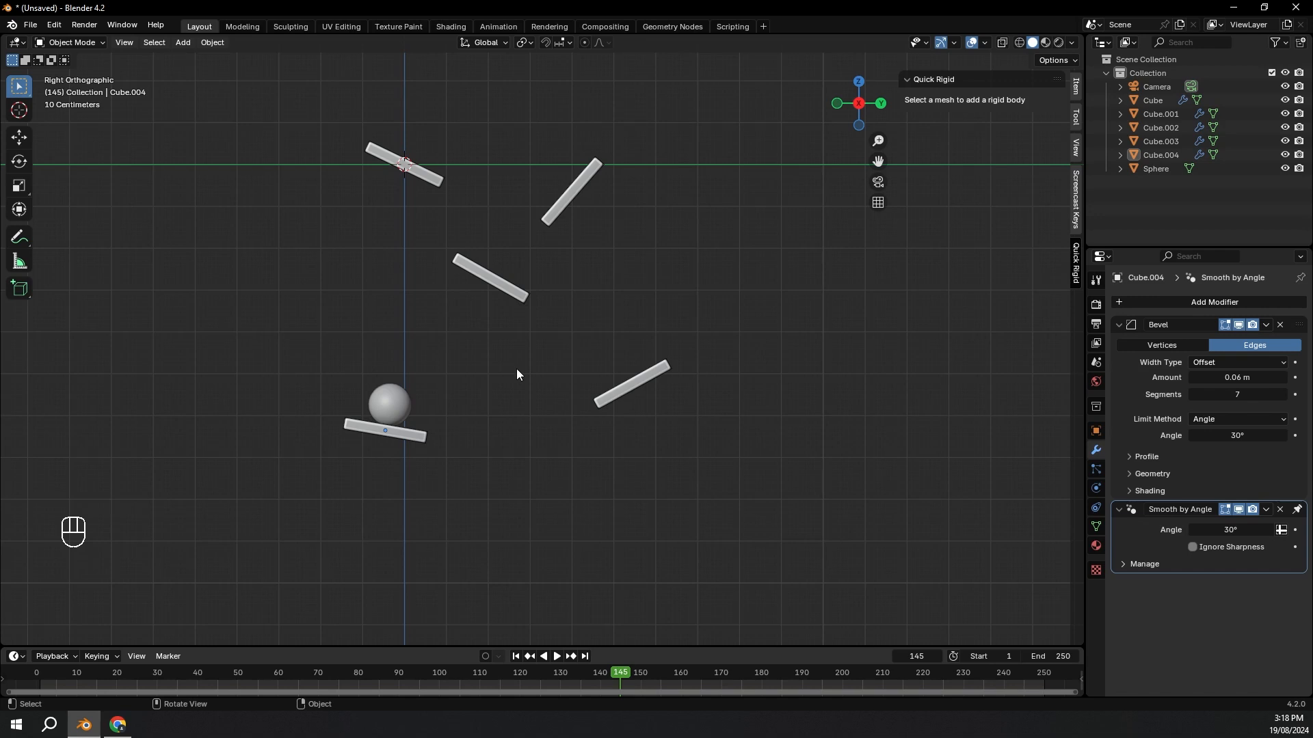
# Step: Replay the simulation from frame 1 to frame 215 and set the timeline's end frame to 300
pyautogui.hotkey('shift', 'Left')
pyautogui.press('space')
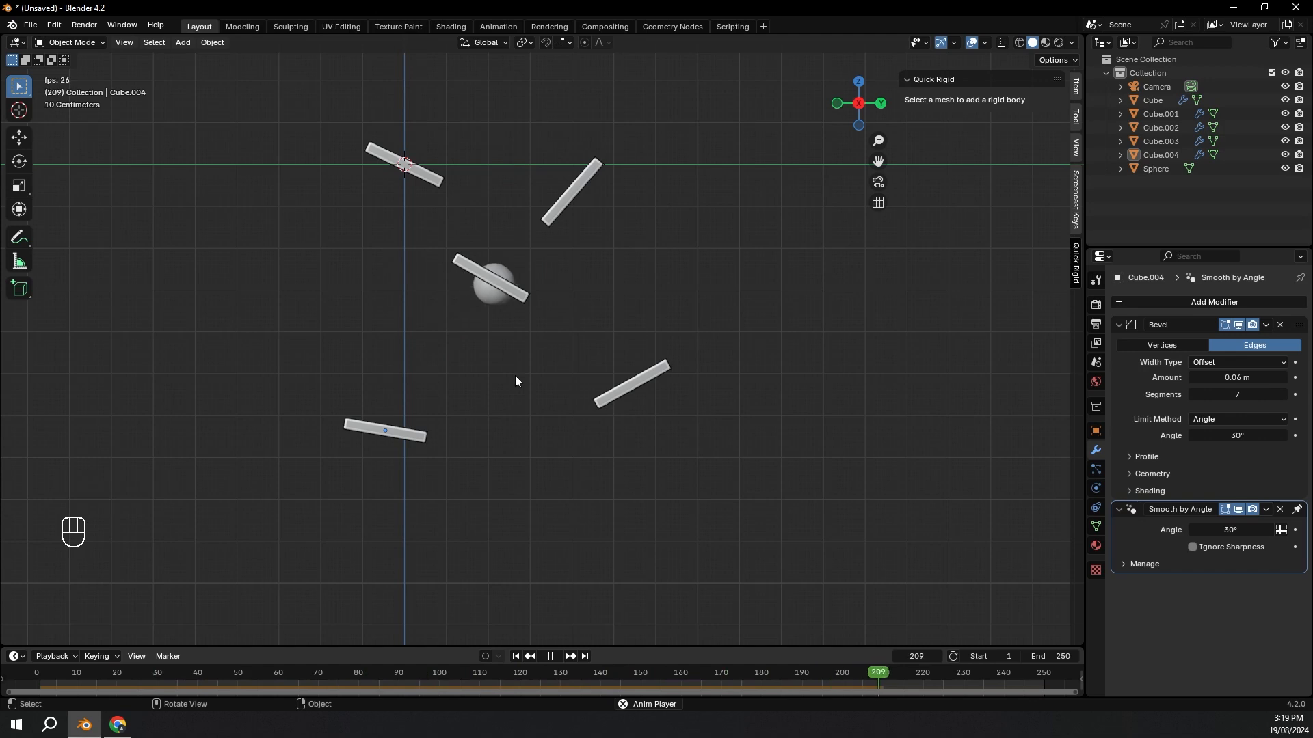
pyautogui.press('space')
pyautogui.moveTo(518, 375); pyautogui.dragTo(689, 290, button='middle')
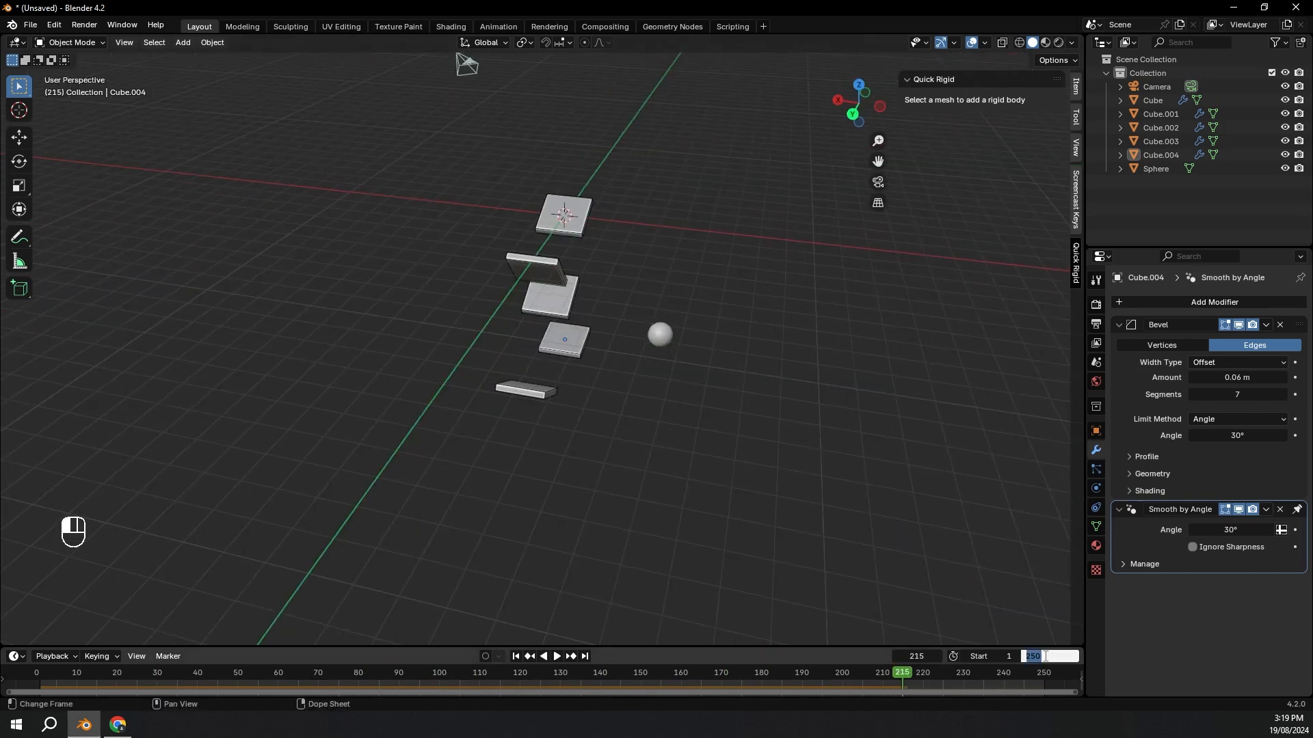
pyautogui.press('KP_0')
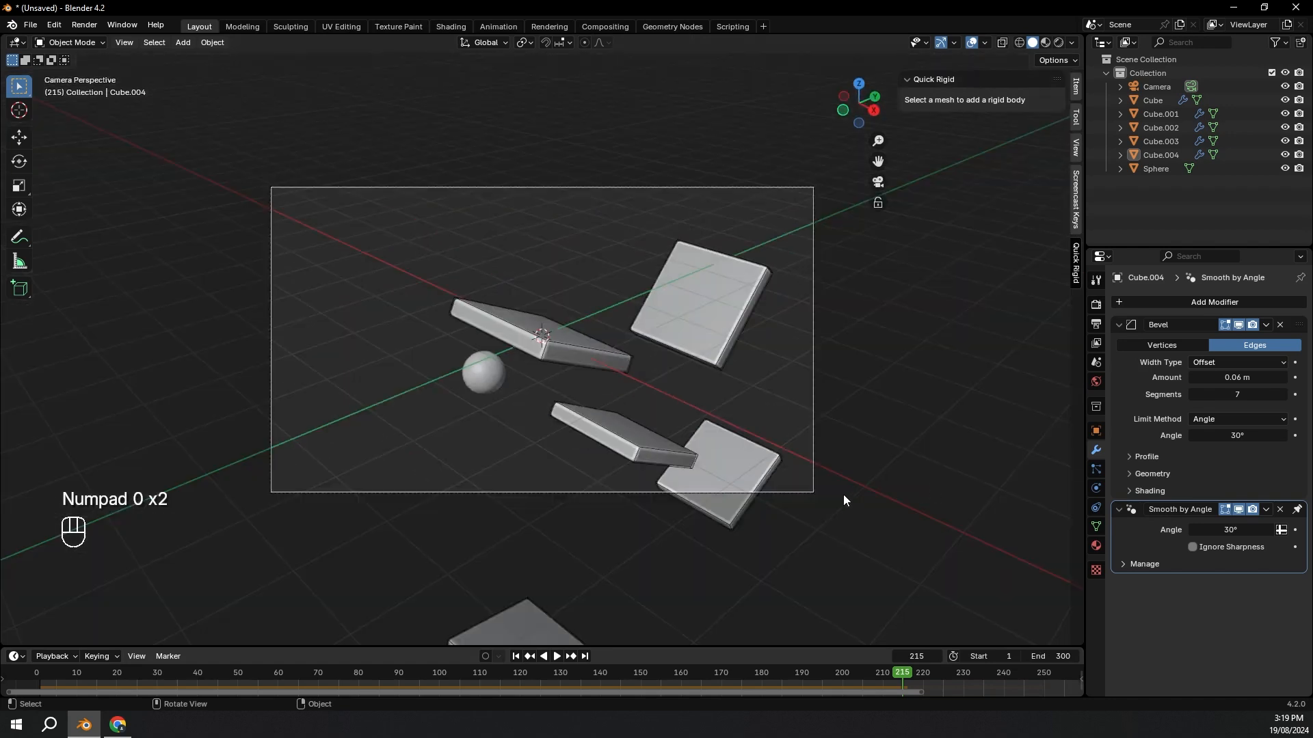
# Step: In the front orthographic view, duplicate the lowest slab, tilt the copy about 41°, and place it beneath the sphere at frame 215
pyautogui.moveTo(684, 377); pyautogui.dragTo(883, 116, button='middle')
pyautogui.click(863, 138)
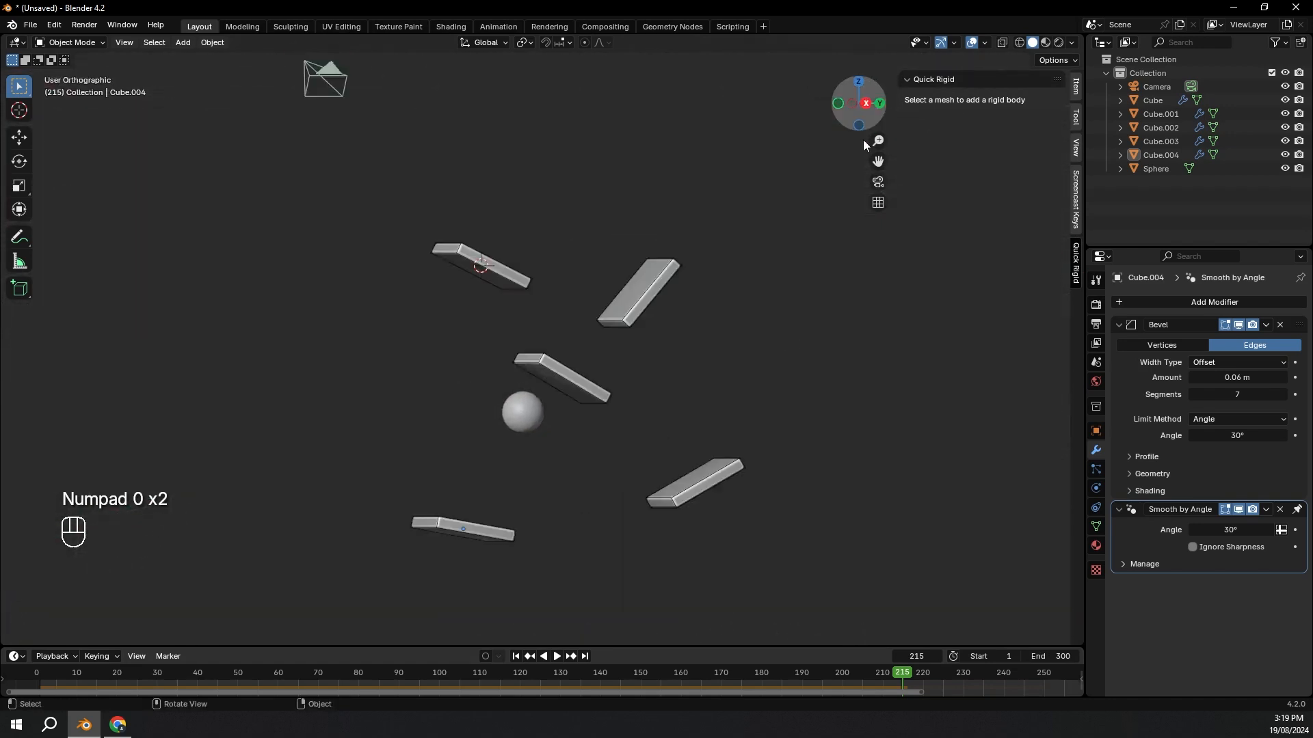
pyautogui.click(837, 104)
pyautogui.click(642, 530)
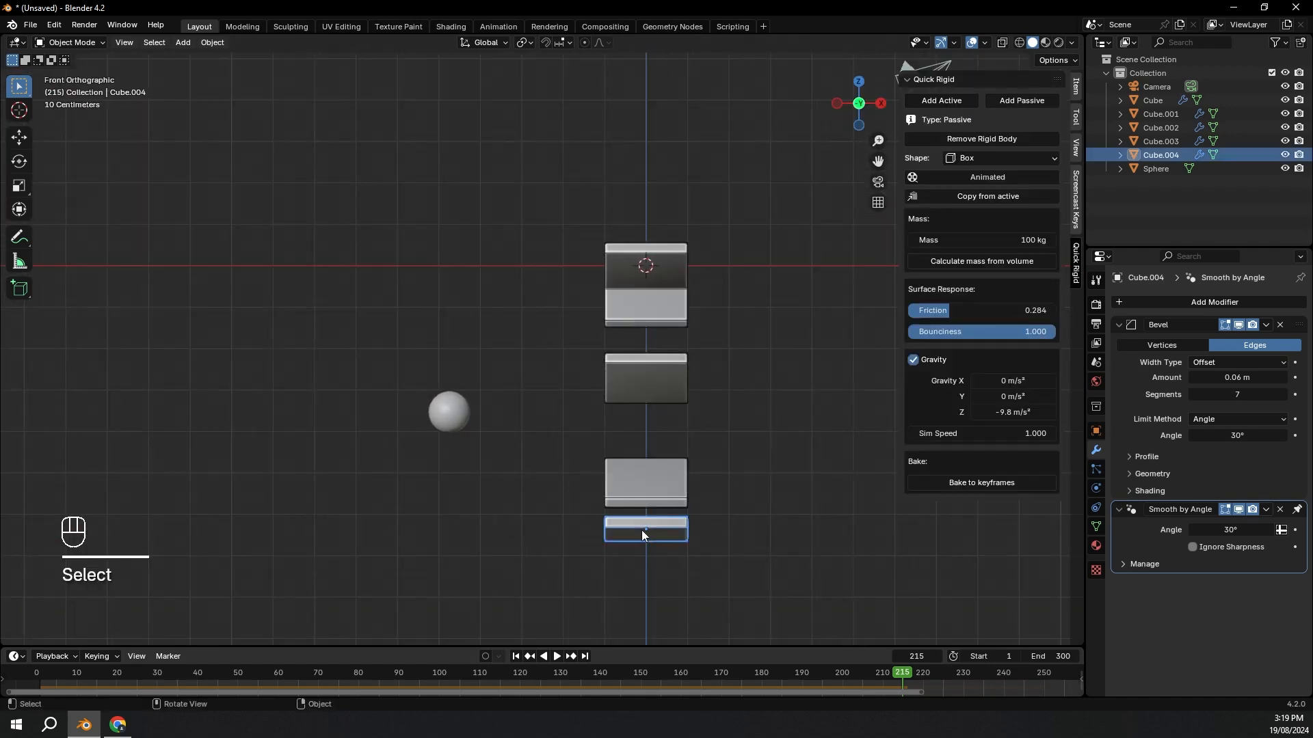
pyautogui.hotkey('shift', 'd')
pyautogui.click(452, 443)
pyautogui.press('r')
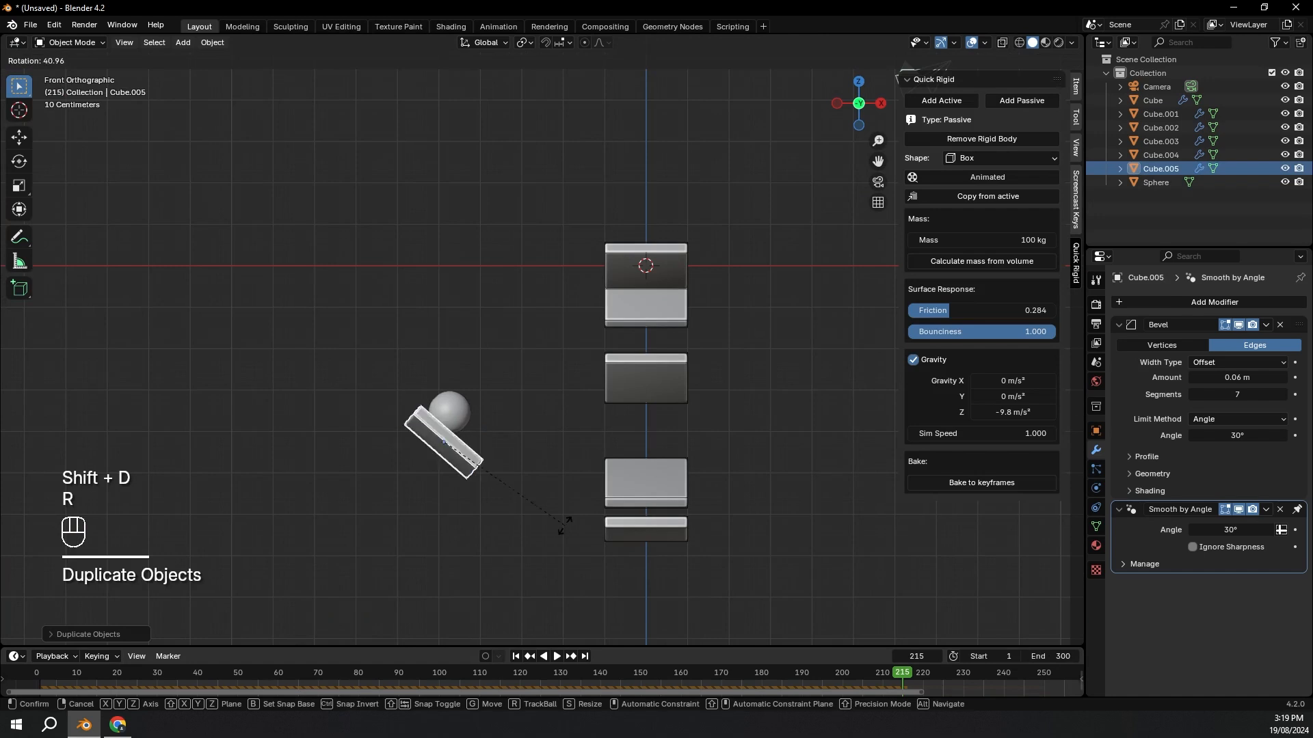
pyautogui.click(558, 518)
pyautogui.press('g')
pyautogui.click(540, 510)
# Step: Deselect the tilted slab and replay the simulation from frame 1 to frame 256 in a perspective view
pyautogui.moveTo(540, 510); pyautogui.dragTo(918, 532, button='middle')
pyautogui.press('Escape')
pyautogui.click(917, 532)
pyautogui.hotkey('shift', 'Left')
pyautogui.press('space')
pyautogui.moveTo(560, 413); pyautogui.dragTo(754, 443, button='middle')
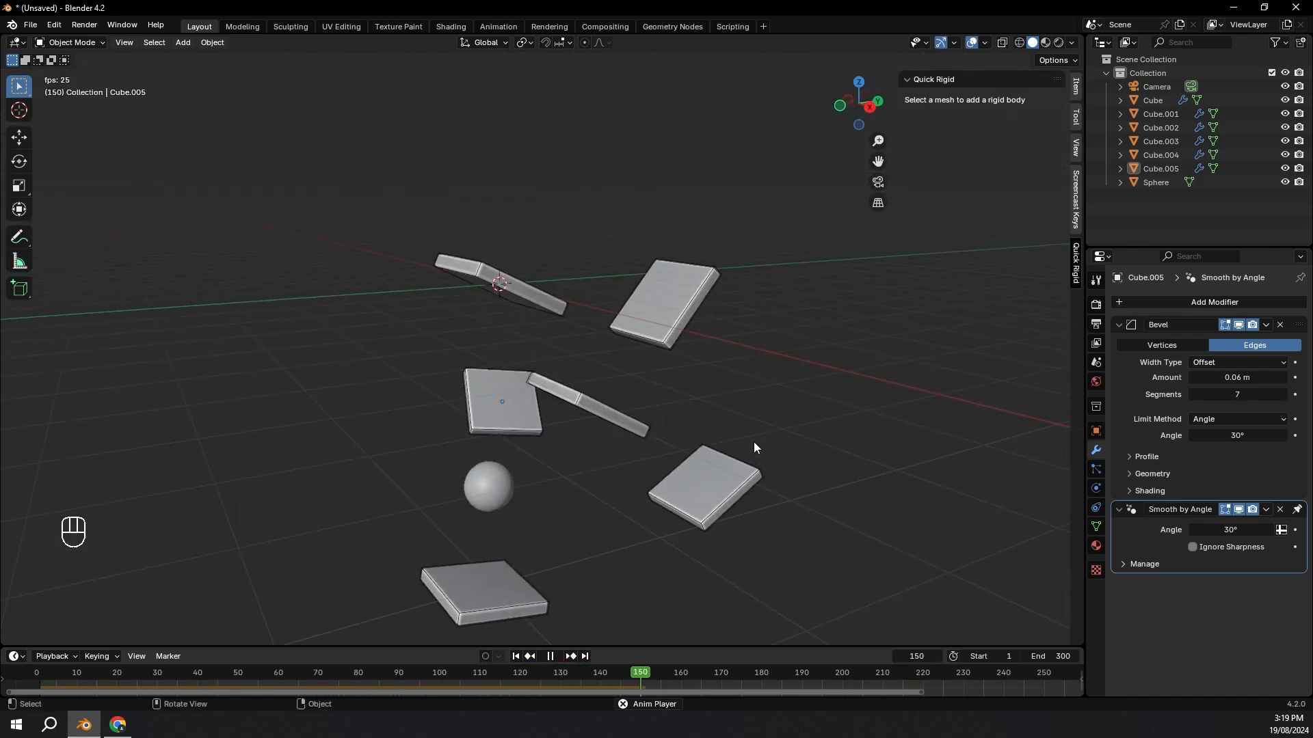
pyautogui.moveTo(754, 443); pyautogui.dragTo(799, 435, button='middle')
pyautogui.press('space')
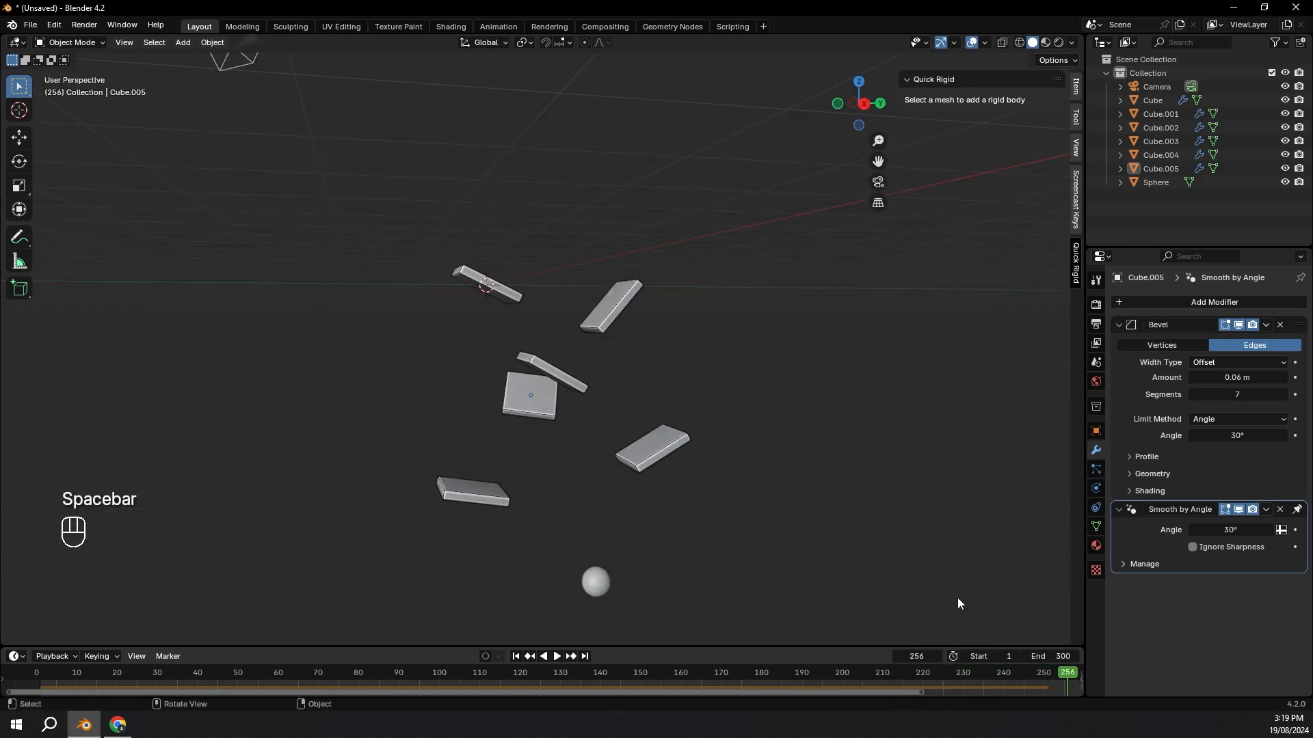
# Step: Replay the sphere's final drop from frame 246 to frame 262
pyautogui.scroll(-2, 1010, 680)
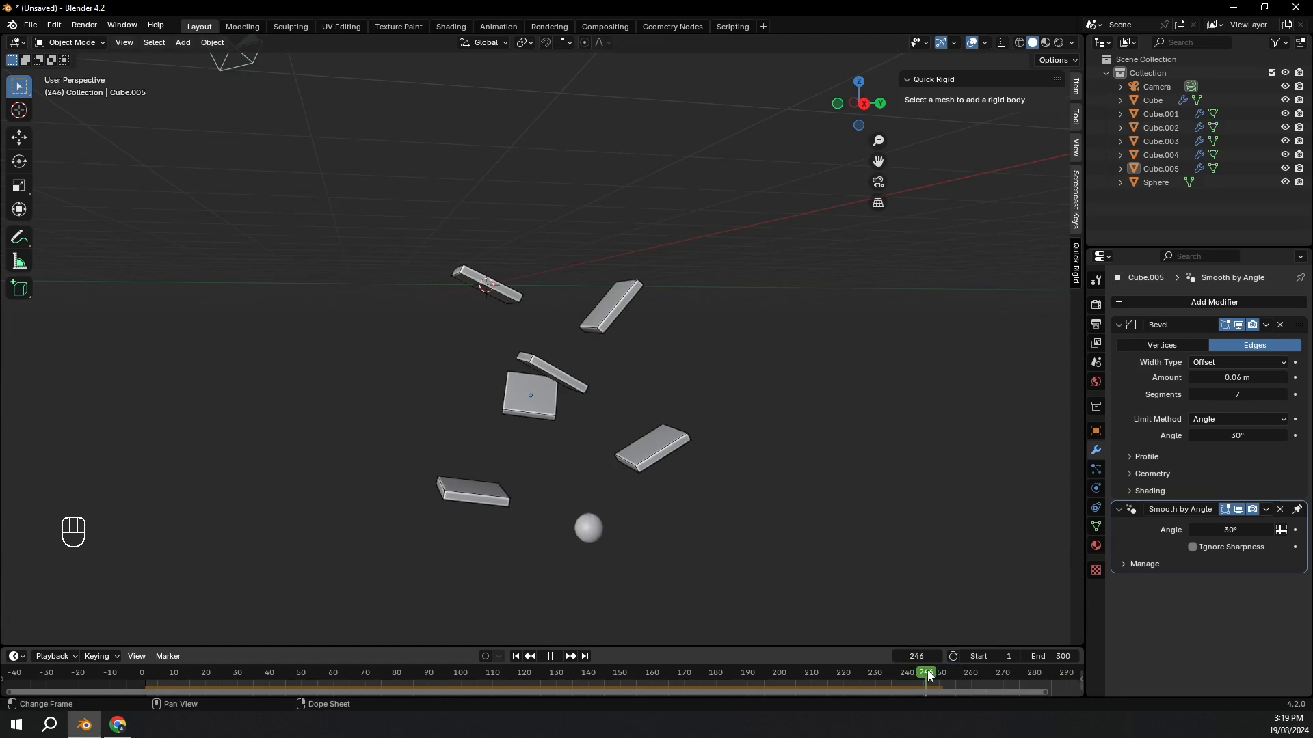
pyautogui.press('space')
pyautogui.press('space')
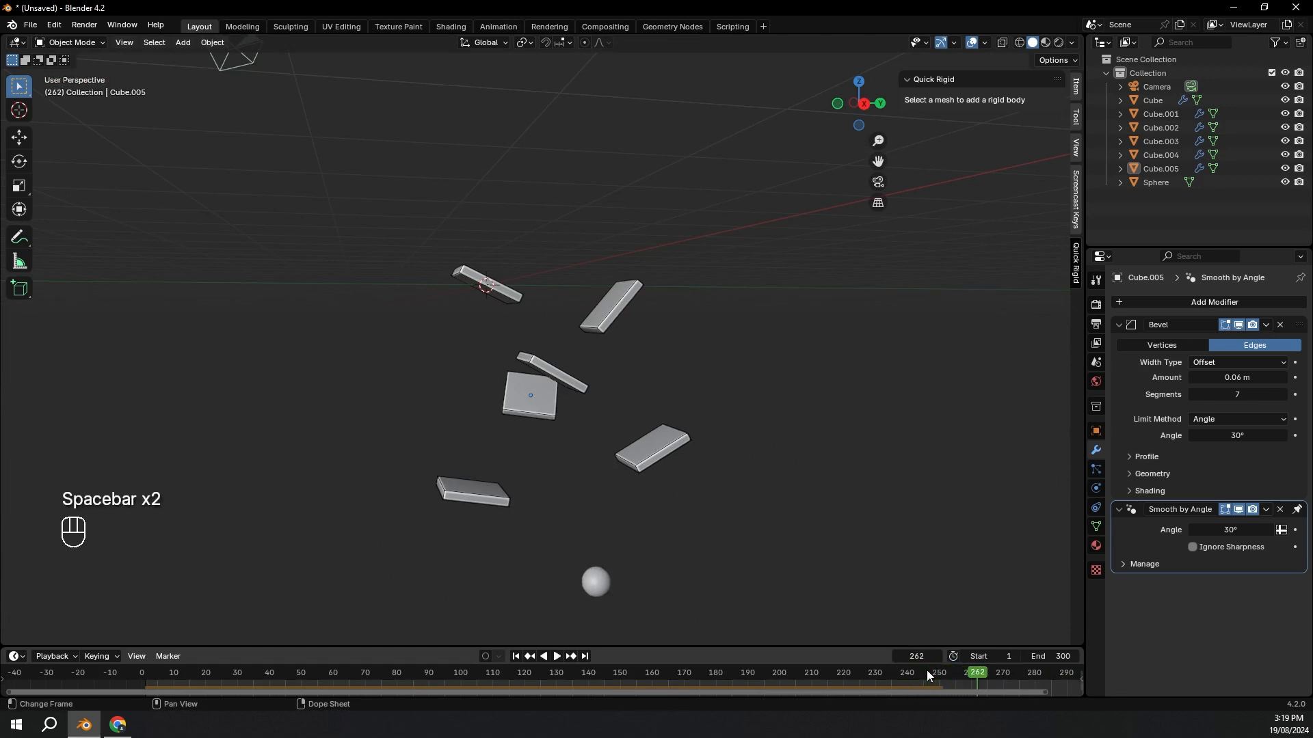
# Step: Return to frame 1 and set the Rigid Body World cache's end frame to 300
pyautogui.hotkey('shift', 'Left')
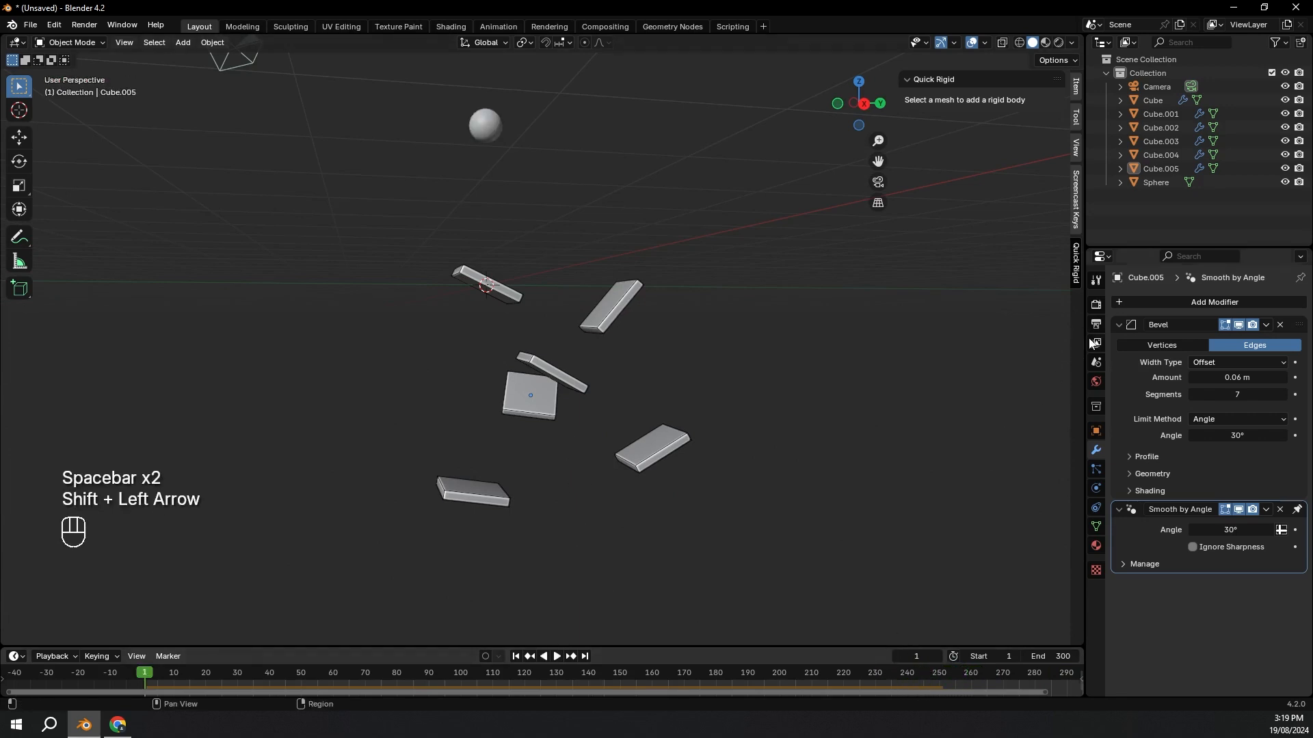
pyautogui.click(1096, 363)
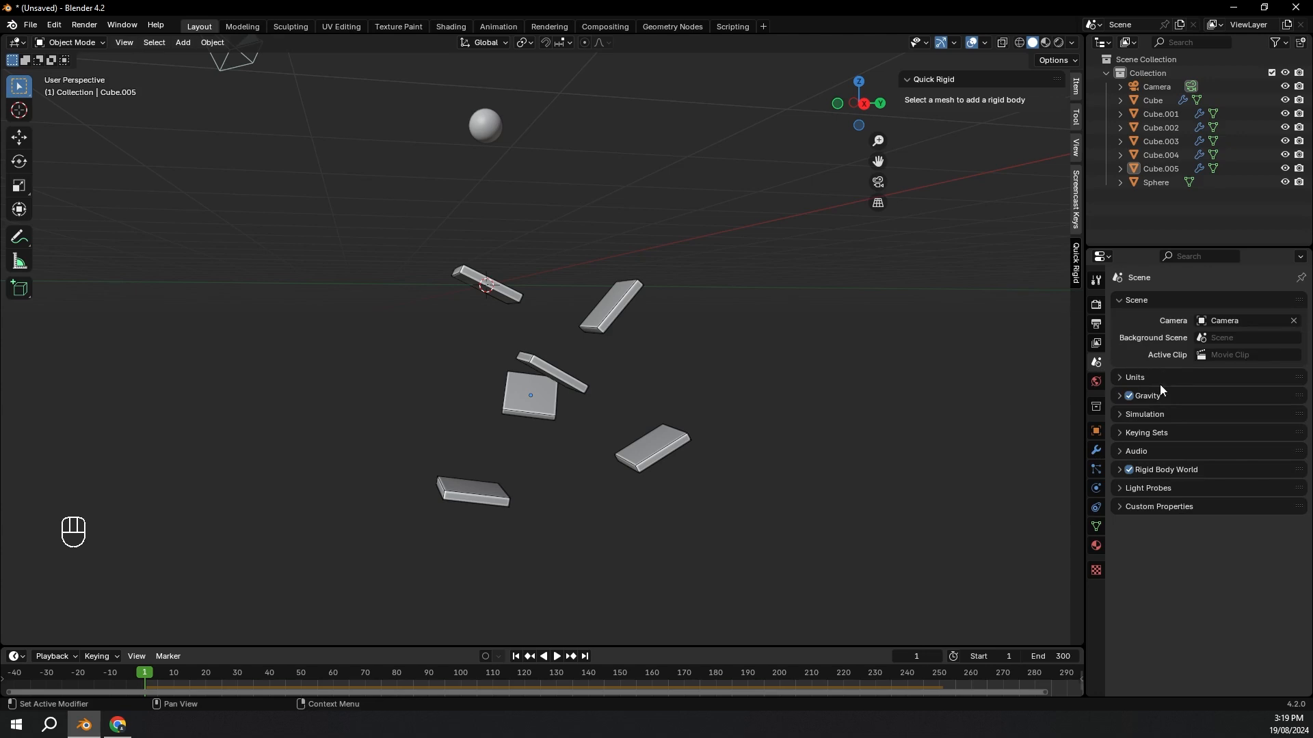
pyautogui.click(1173, 470)
pyautogui.click(1141, 627)
pyautogui.scroll(-2, 1142, 625)
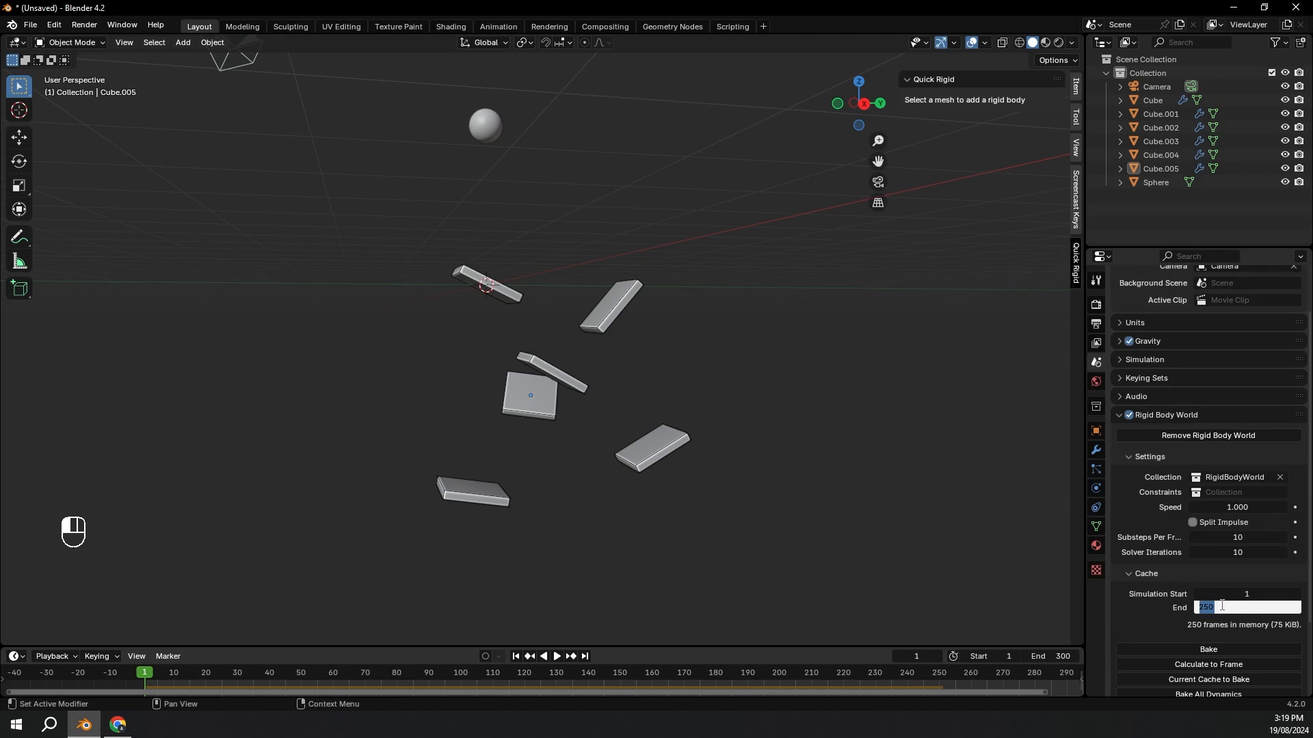
# Step: Replay the simulation past frame 250, scrub to frame 253, and examine the course from several angles and the camera view
pyautogui.press('space')
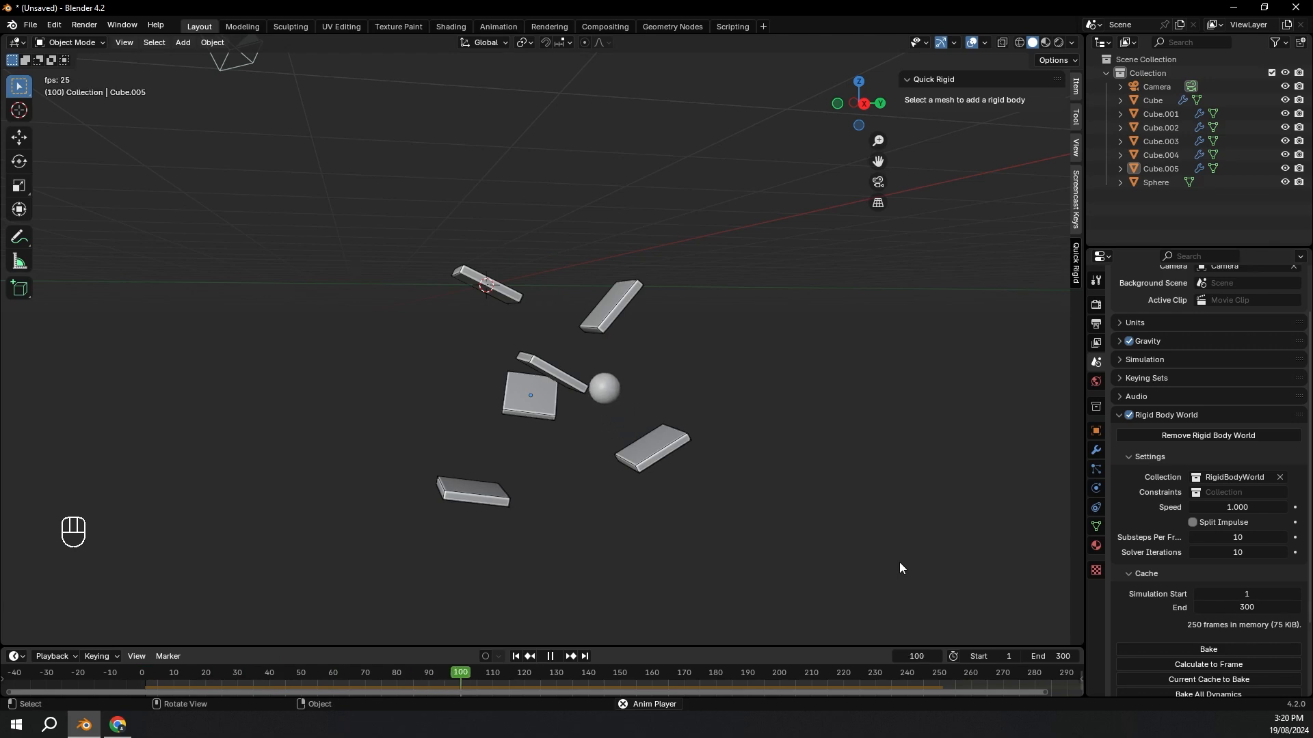
pyautogui.moveTo(897, 561); pyautogui.dragTo(815, 581, button='middle')
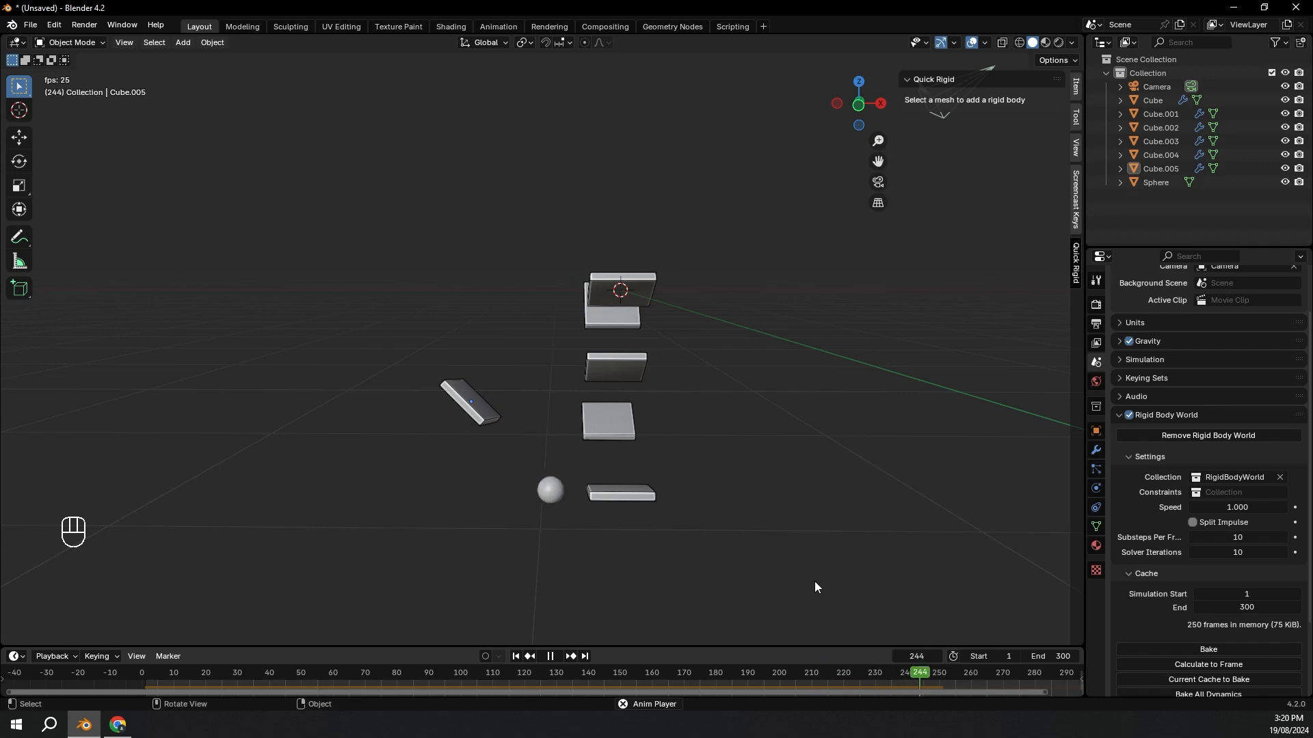
pyautogui.press('space')
pyautogui.moveTo(898, 671); pyautogui.dragTo(948, 676)
pyautogui.moveTo(699, 514); pyautogui.dragTo(640, 515, button='middle')
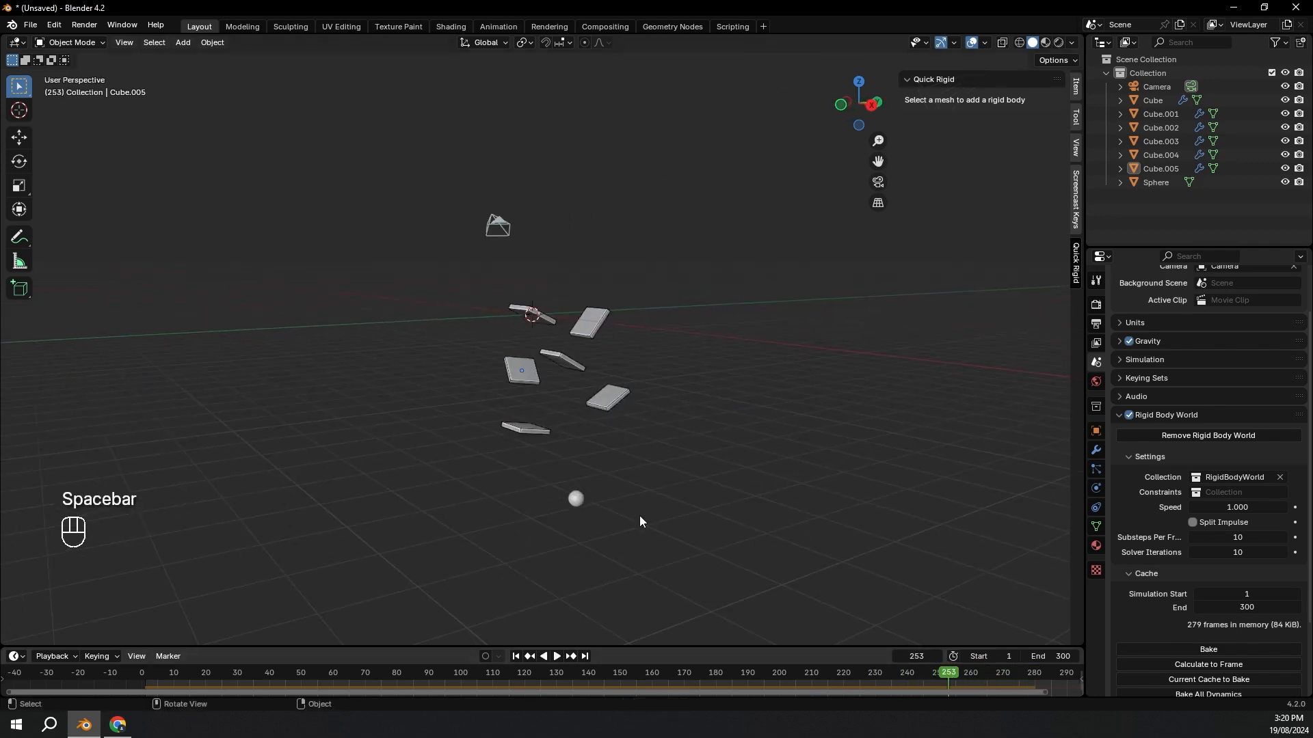
pyautogui.moveTo(825, 384); pyautogui.dragTo(609, 437, button='middle')
pyautogui.press('KP_0')
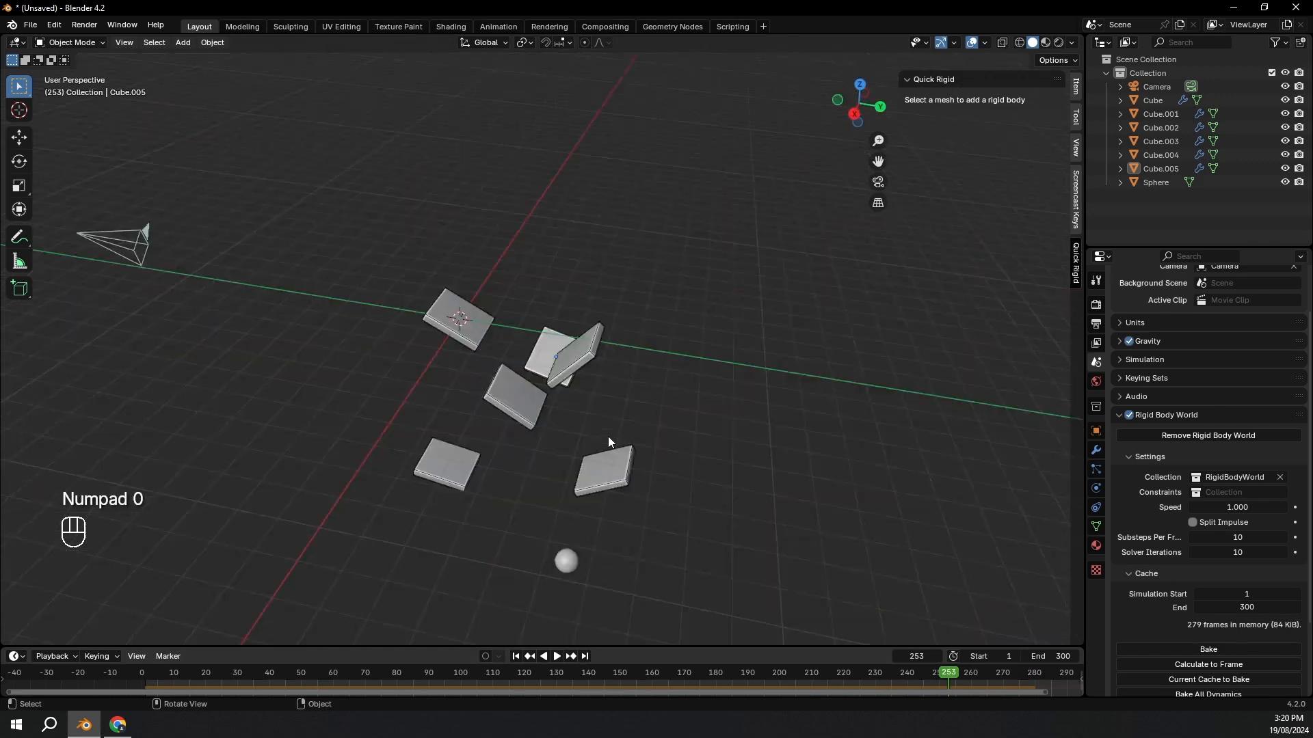
pyautogui.moveTo(702, 425); pyautogui.dragTo(615, 376, button='middle')
# Step: Select the camera and show the render properties in the Shading workspace
pyautogui.click(505, 380)
pyautogui.moveTo(522, 383); pyautogui.dragTo(559, 462, button='middle')
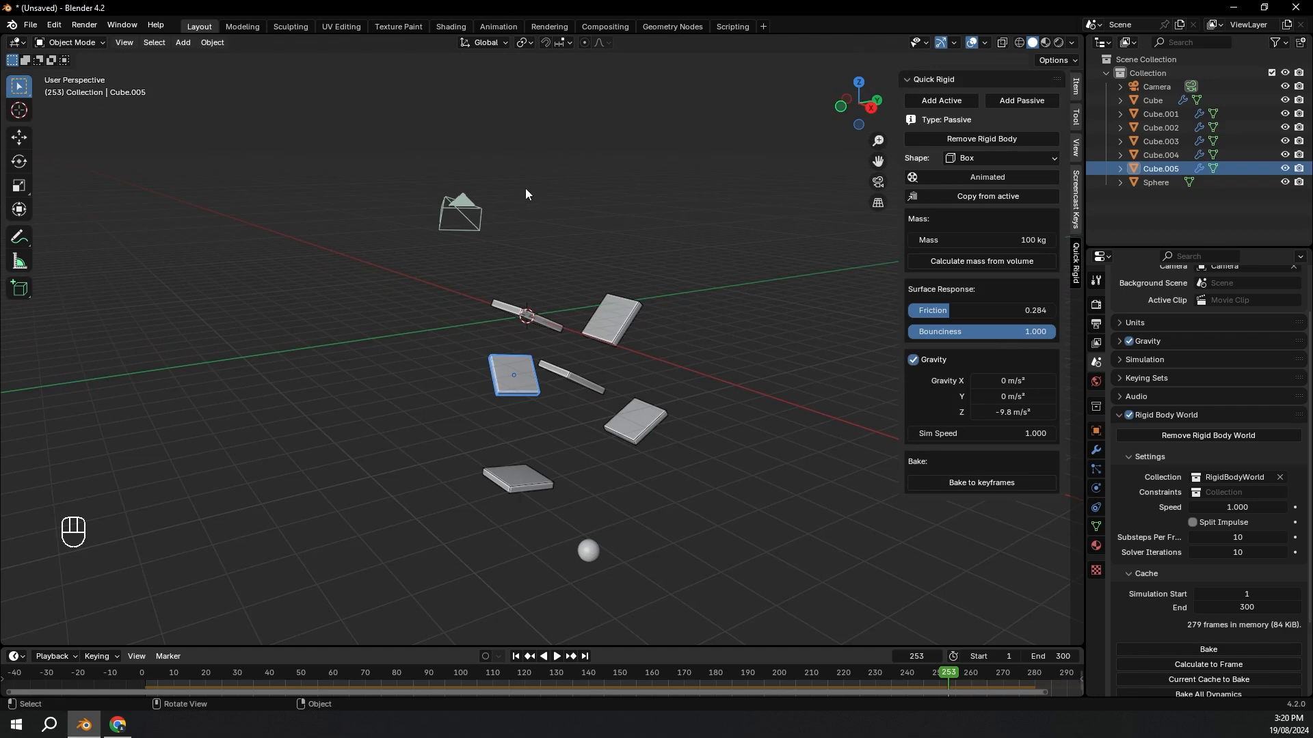
pyautogui.click(451, 209)
pyautogui.moveTo(453, 209); pyautogui.dragTo(614, 55, button='middle')
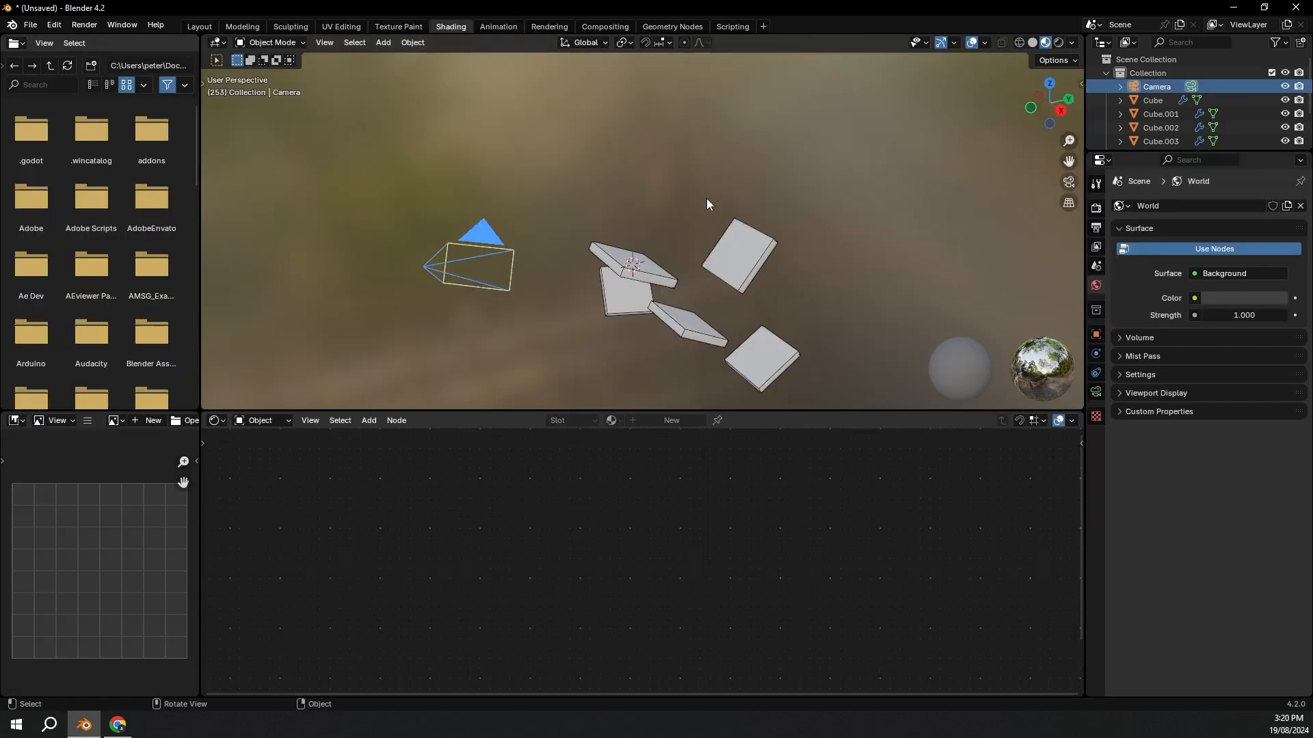
pyautogui.click(1093, 211)
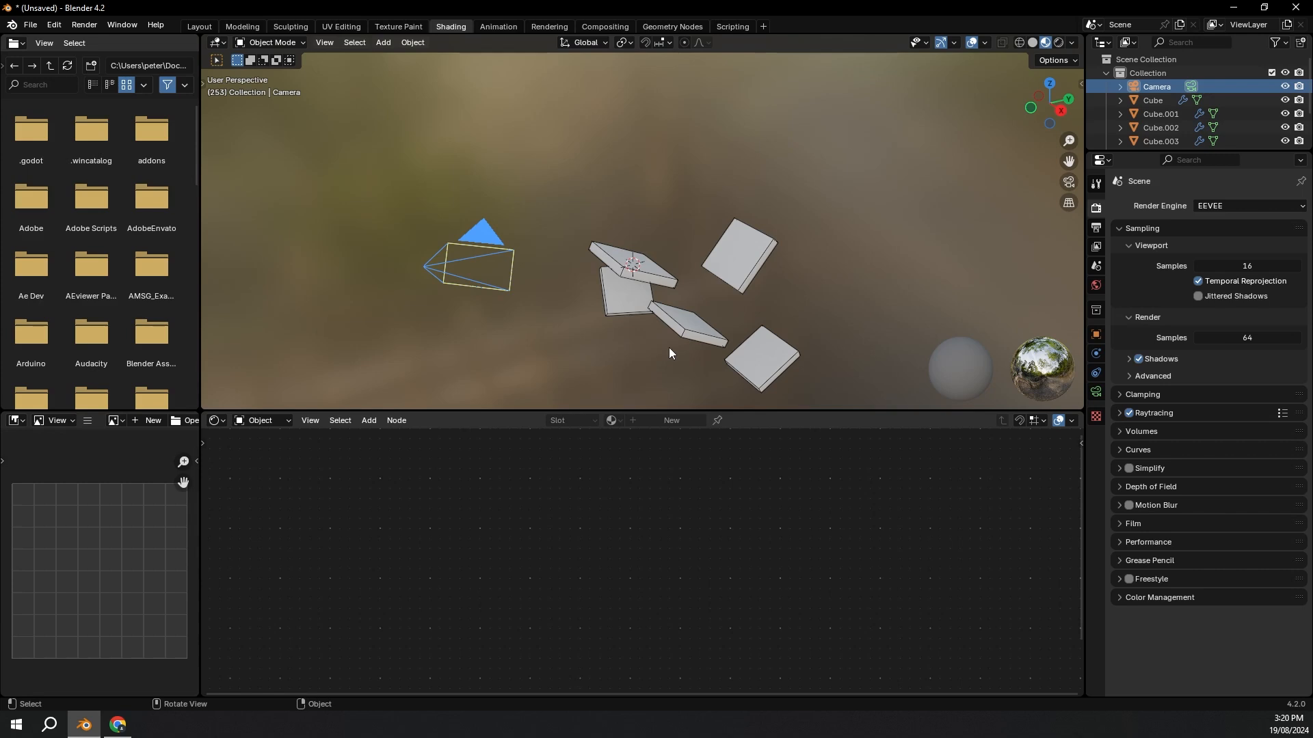
# Step: Inspect which material is assigned to several of the slabs
pyautogui.click(725, 260)
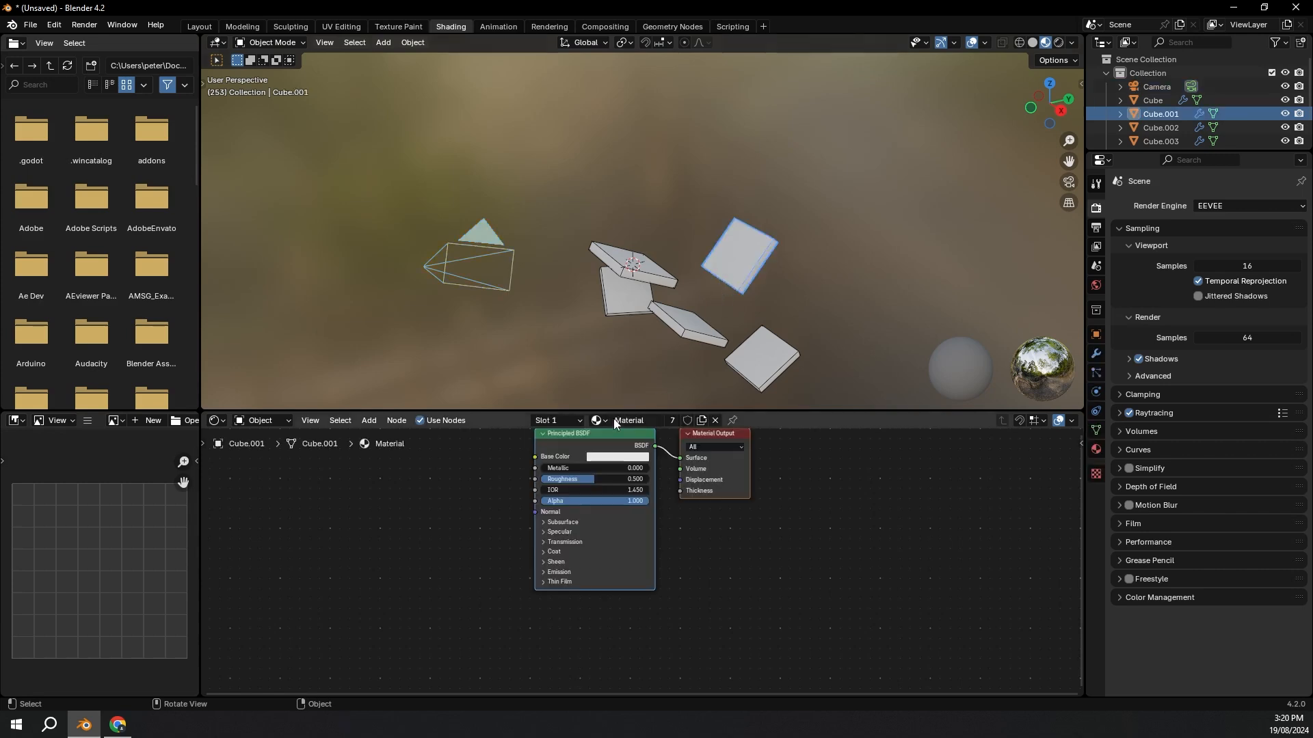
pyautogui.moveTo(629, 500); pyautogui.dragTo(626, 511, button='middle')
pyautogui.click(675, 327)
pyautogui.click(645, 268)
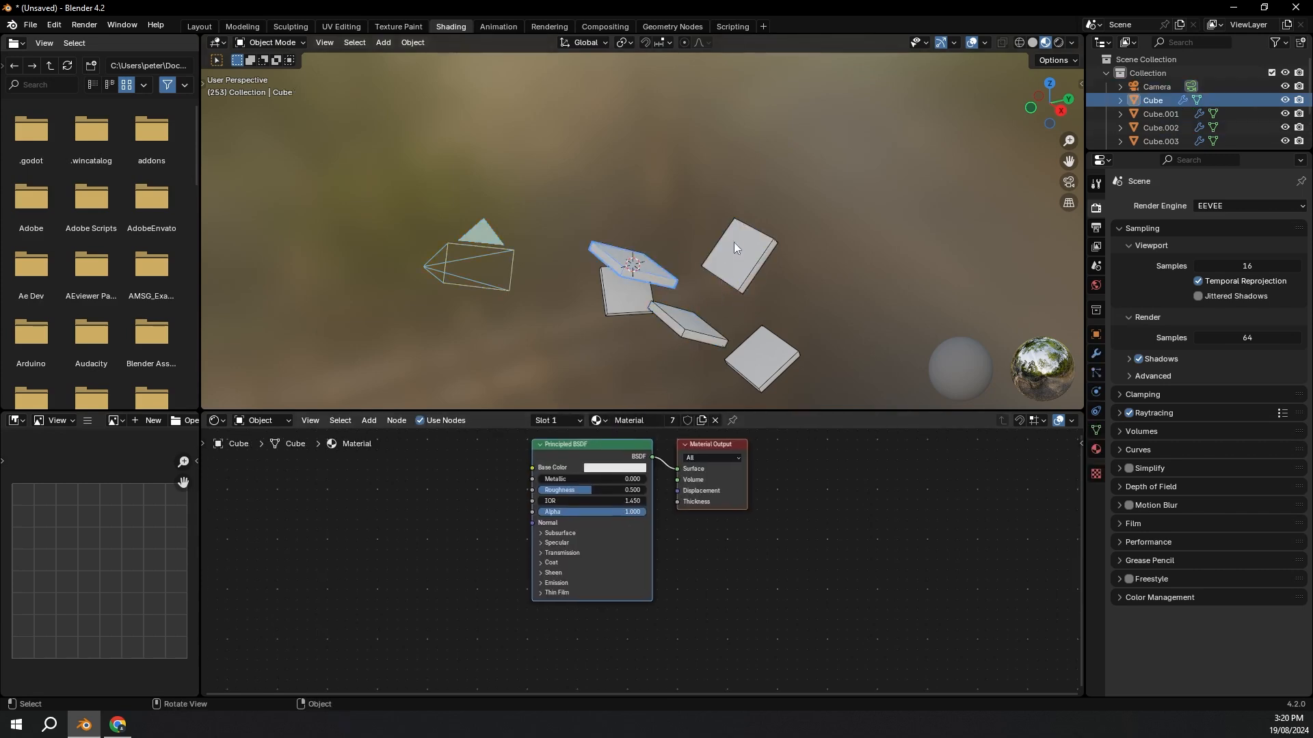
pyautogui.click(751, 357)
pyautogui.keyDown('shift'); pyautogui.moveTo(655, 375); pyautogui.dragTo(620, 309, button='middle'); pyautogui.keyUp('shift')
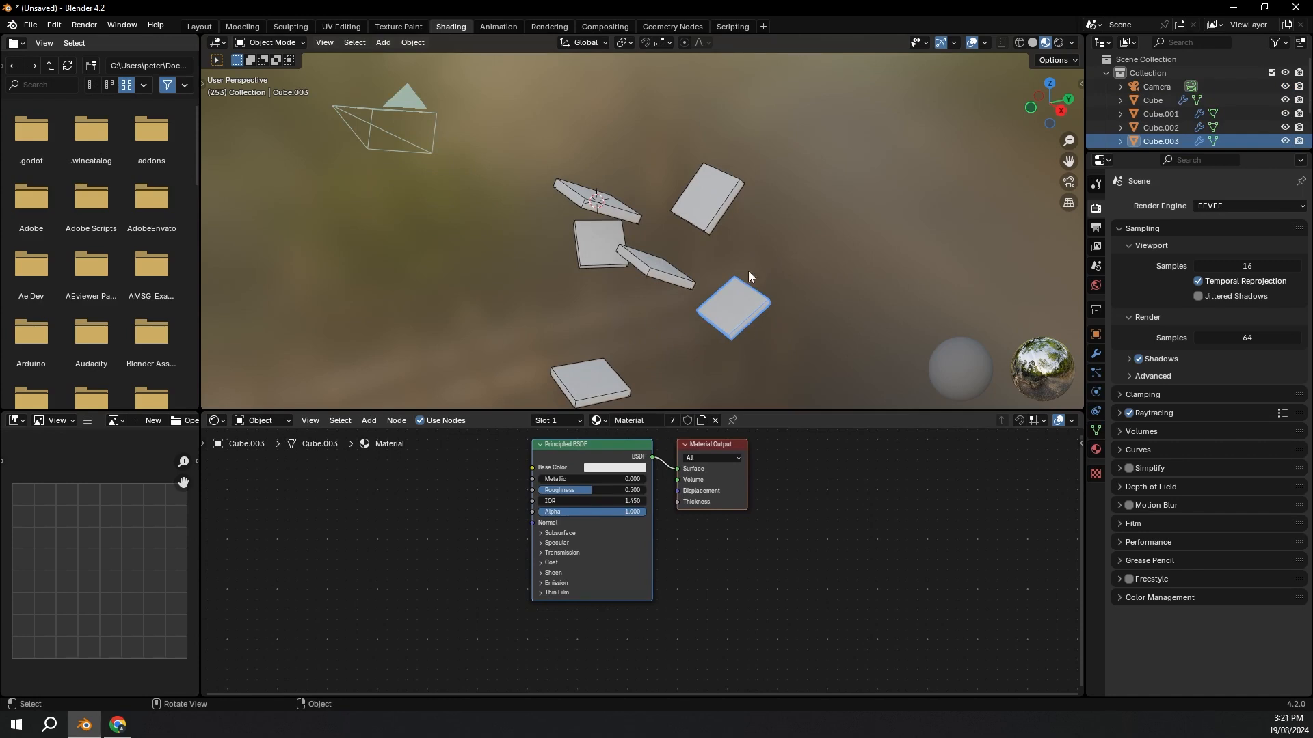
# Step: Unlink the shared default material from each of the six slabs in turn
pyautogui.click(708, 199)
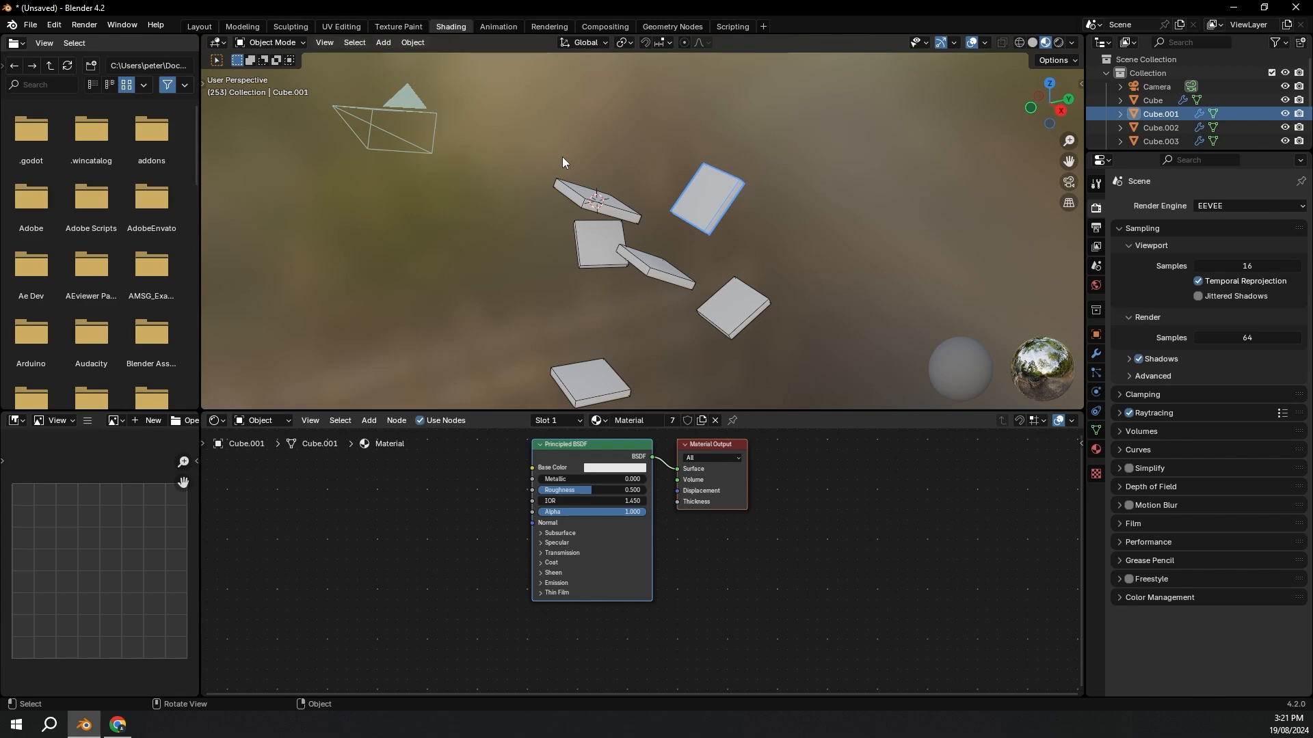
pyautogui.click(716, 420)
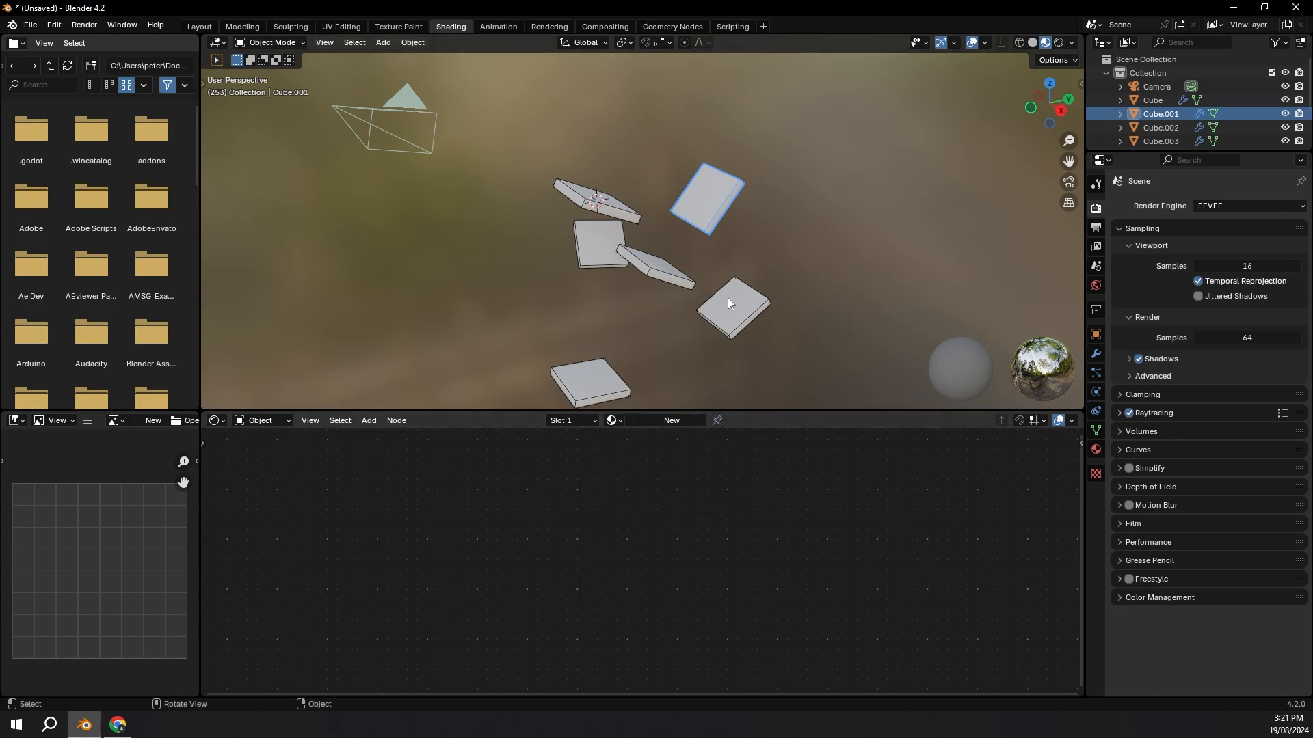
pyautogui.click(728, 316)
pyautogui.click(715, 420)
pyautogui.click(678, 285)
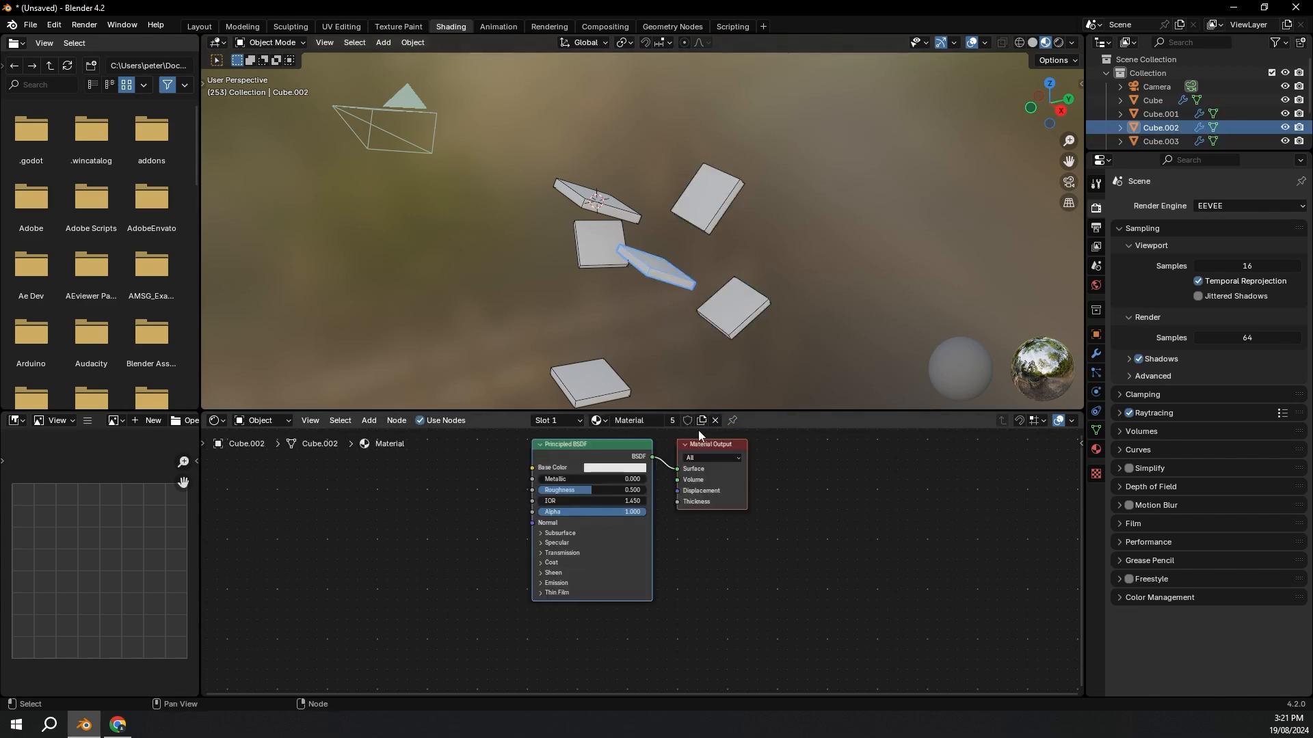
pyautogui.click(713, 420)
pyautogui.click(614, 388)
pyautogui.click(715, 420)
pyautogui.click(593, 252)
pyautogui.click(715, 421)
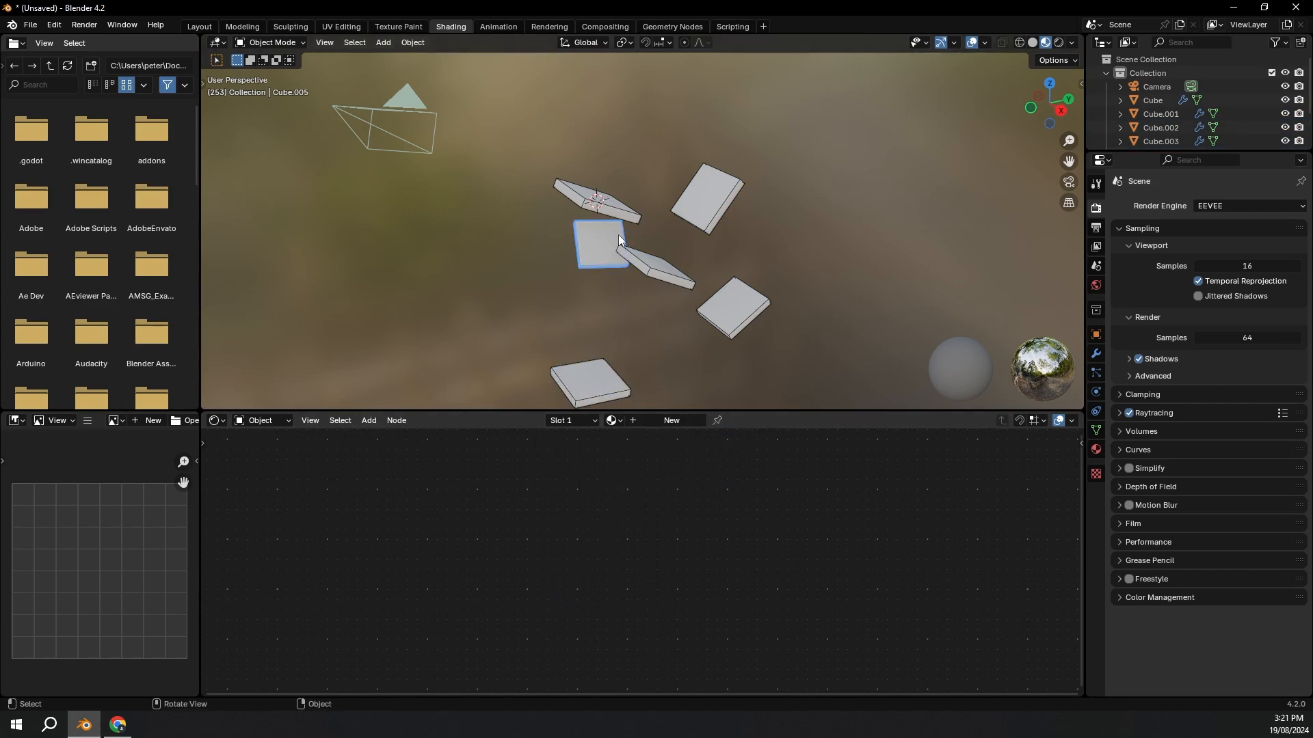
pyautogui.click(611, 207)
pyautogui.click(715, 420)
# Step: Check the slabs one by one for any remaining material
pyautogui.click(706, 197)
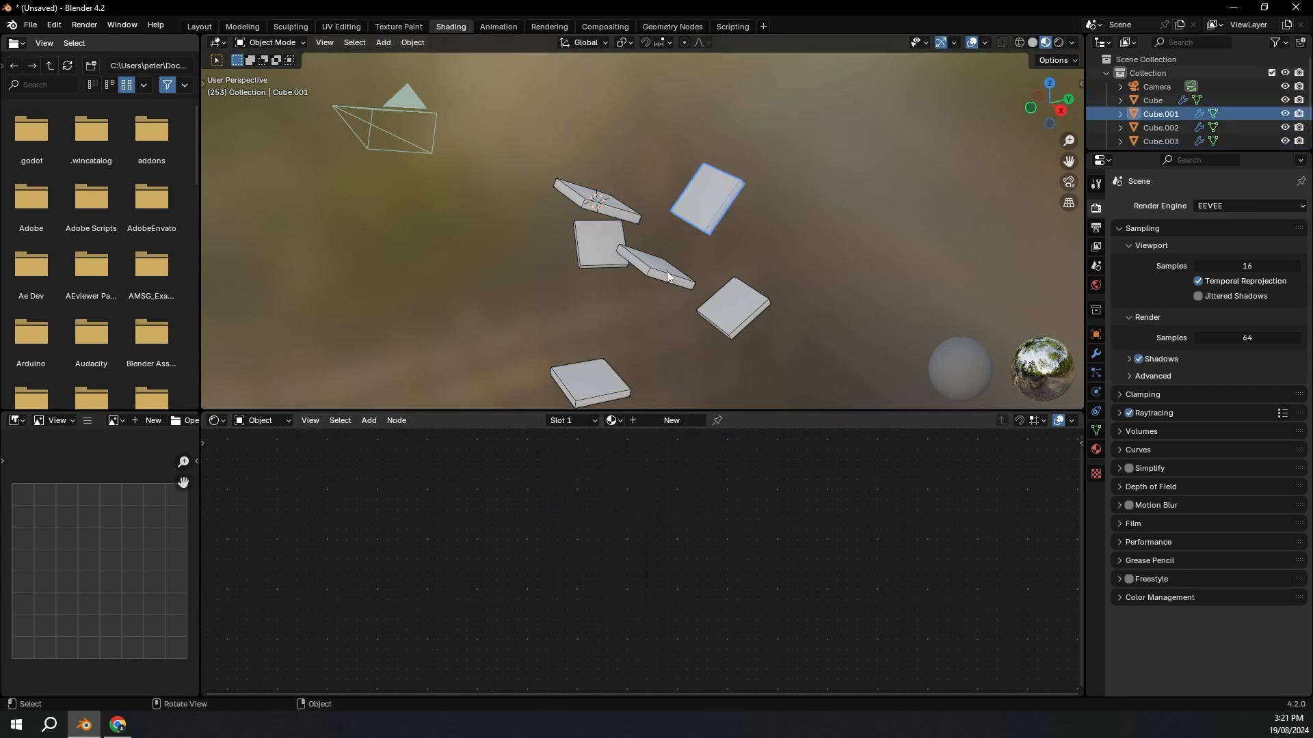
pyautogui.click(730, 308)
pyautogui.click(603, 371)
pyautogui.click(635, 264)
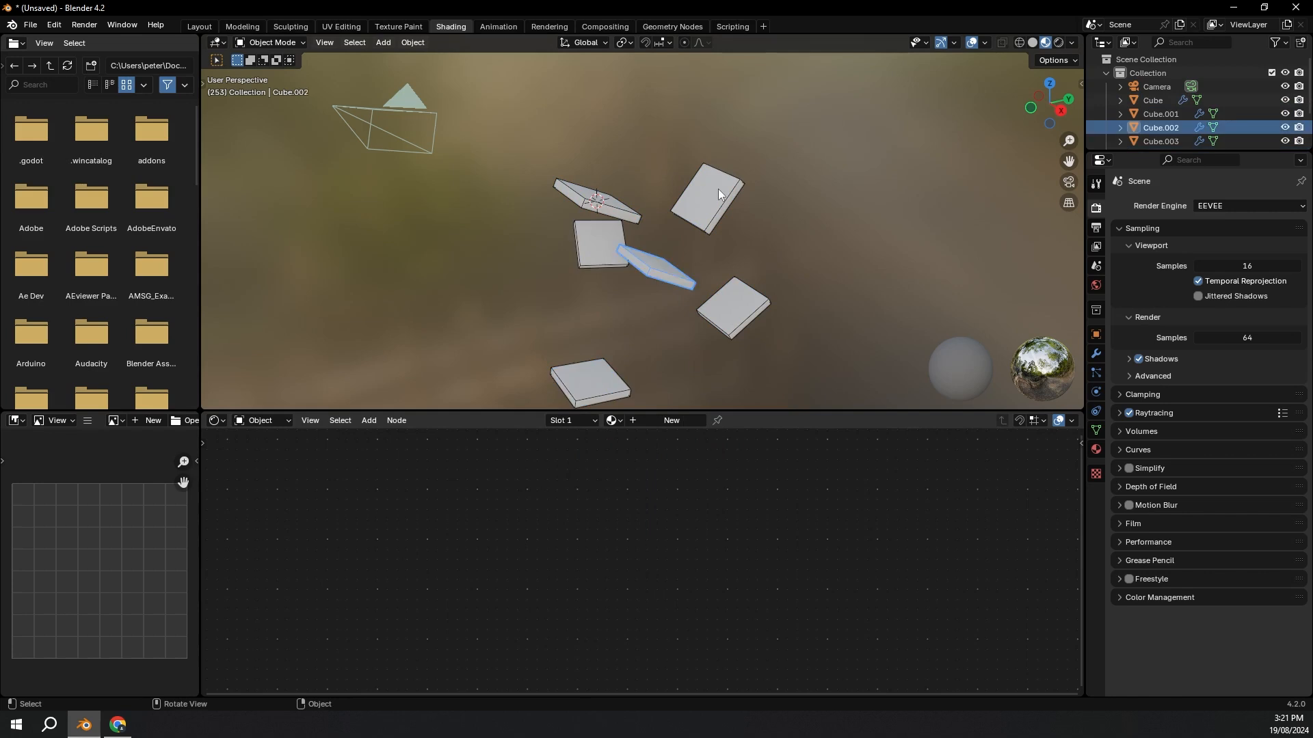
# Step: Create a new material on the slab Cube.001 and name it Cube Material
pyautogui.click(715, 191)
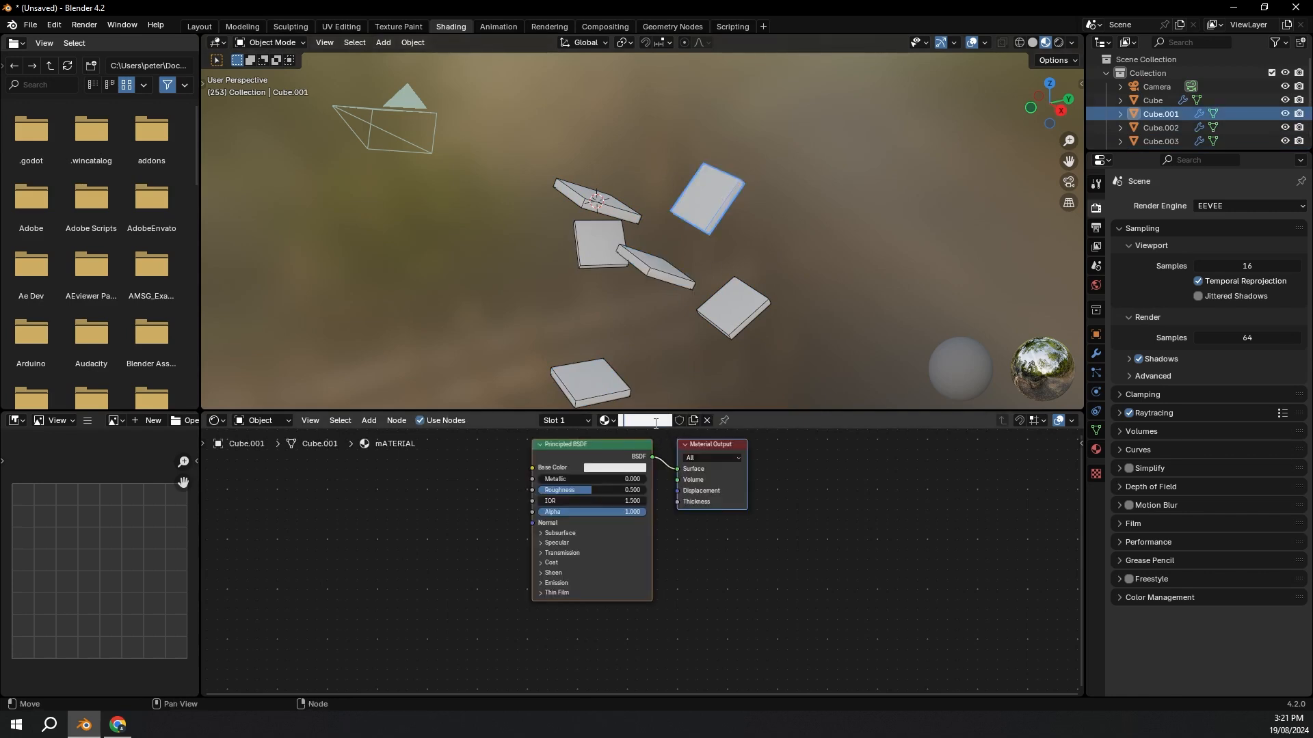
pyautogui.press('Return')
pyautogui.press('Return')
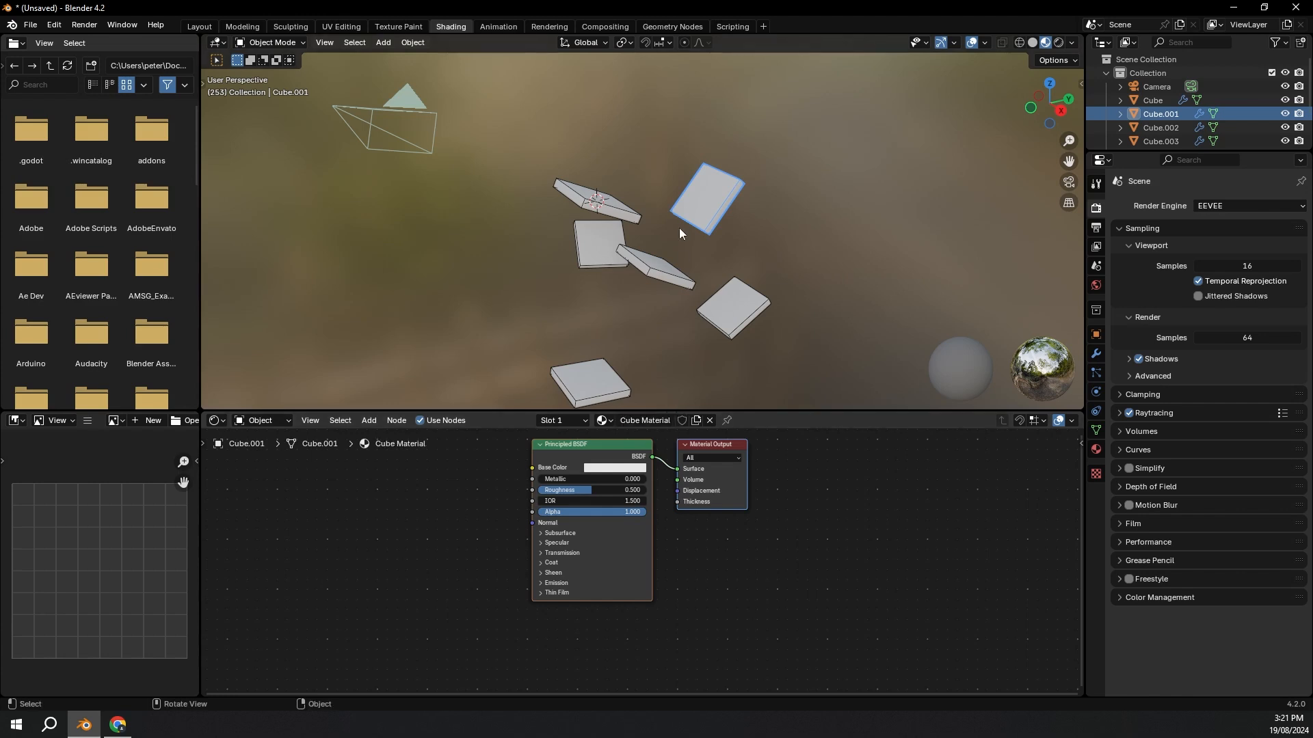
# Step: Darken Cube Material's base color to dark grey, and set its metallic to 1.000 and roughness to about 0.127
pyautogui.click(606, 469)
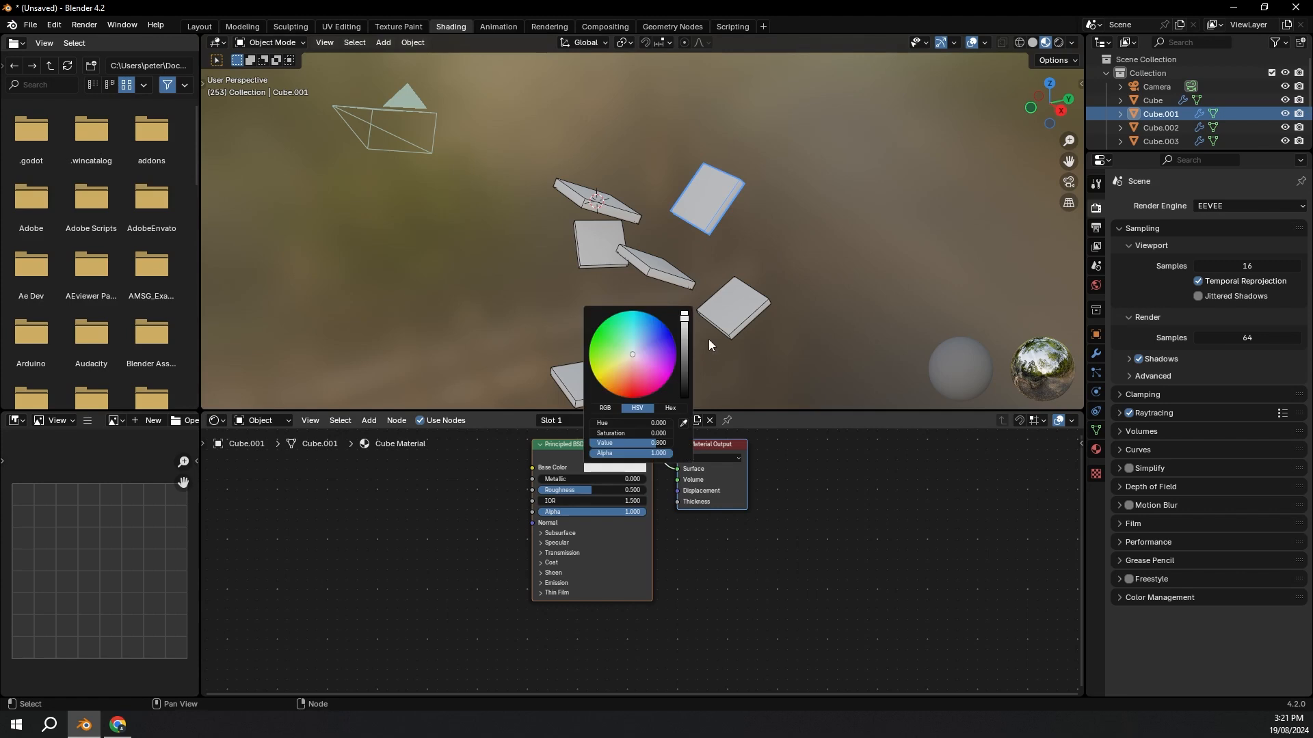
pyautogui.moveTo(653, 443); pyautogui.dragTo(615, 443)
pyautogui.moveTo(567, 480); pyautogui.dragTo(646, 479)
pyautogui.scroll(2, 648, 501)
pyautogui.moveTo(637, 491); pyautogui.dragTo(637, 524, button='middle')
pyautogui.moveTo(634, 510); pyautogui.dragTo(587, 510)
pyautogui.moveTo(630, 263)
pyautogui.mouseDown(button='middle')
pyautogui.moveTo(678, 286)
pyautogui.moveTo(641, 283)
pyautogui.moveTo(611, 254)
pyautogui.mouseUp(button='middle')
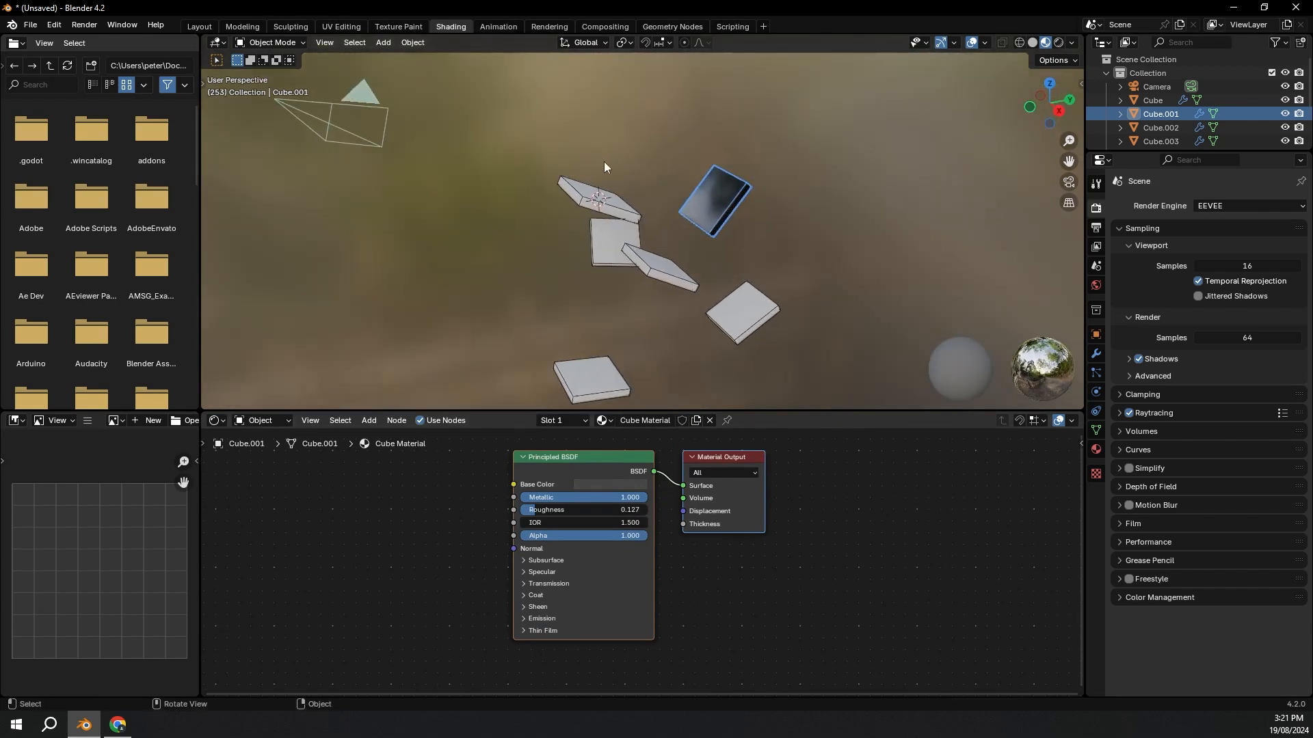
# Step: Select all the slabs with the dark metallic one active, link its material to the others, and deselect them
pyautogui.click(650, 270)
pyautogui.click(745, 316)
pyautogui.click(589, 366)
pyautogui.click(707, 197)
pyautogui.moveTo(490, 145); pyautogui.dragTo(628, 399)
pyautogui.keyDown('shift'); pyautogui.click(742, 306); pyautogui.keyUp('shift')
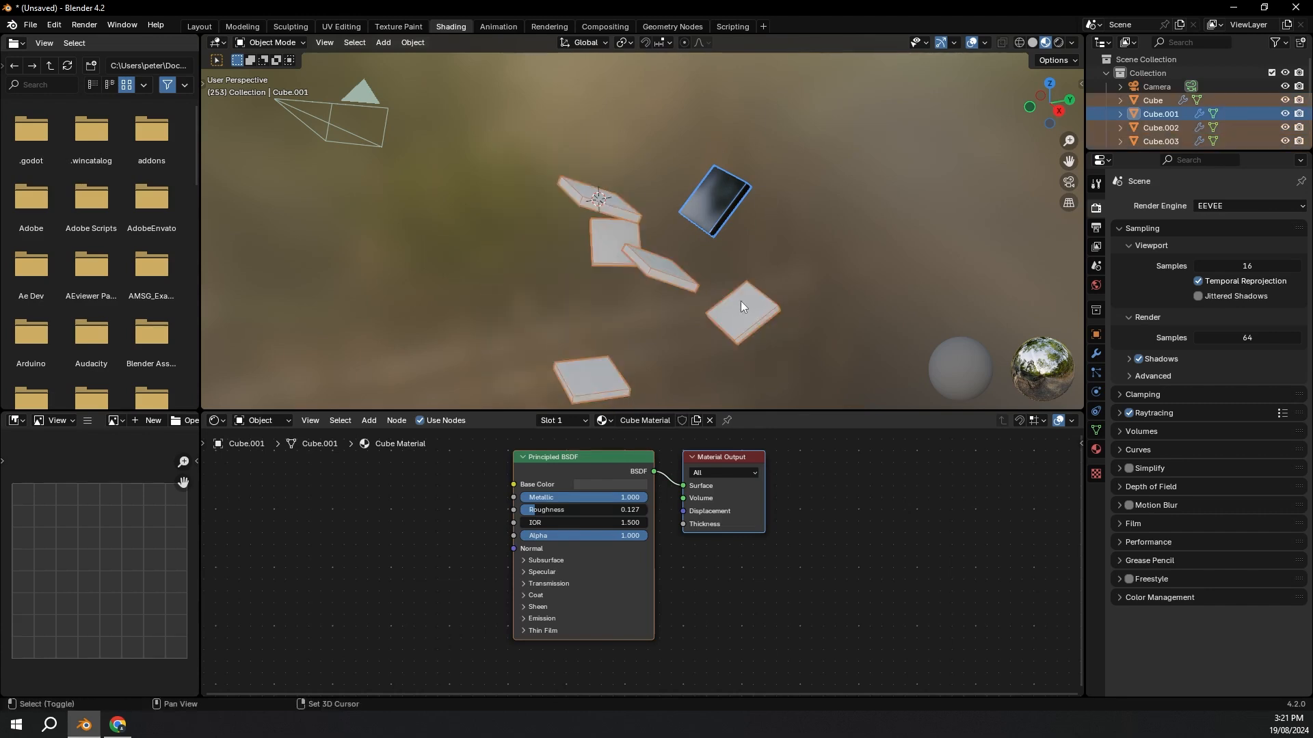
pyautogui.hotkey('ctrl', 'l')
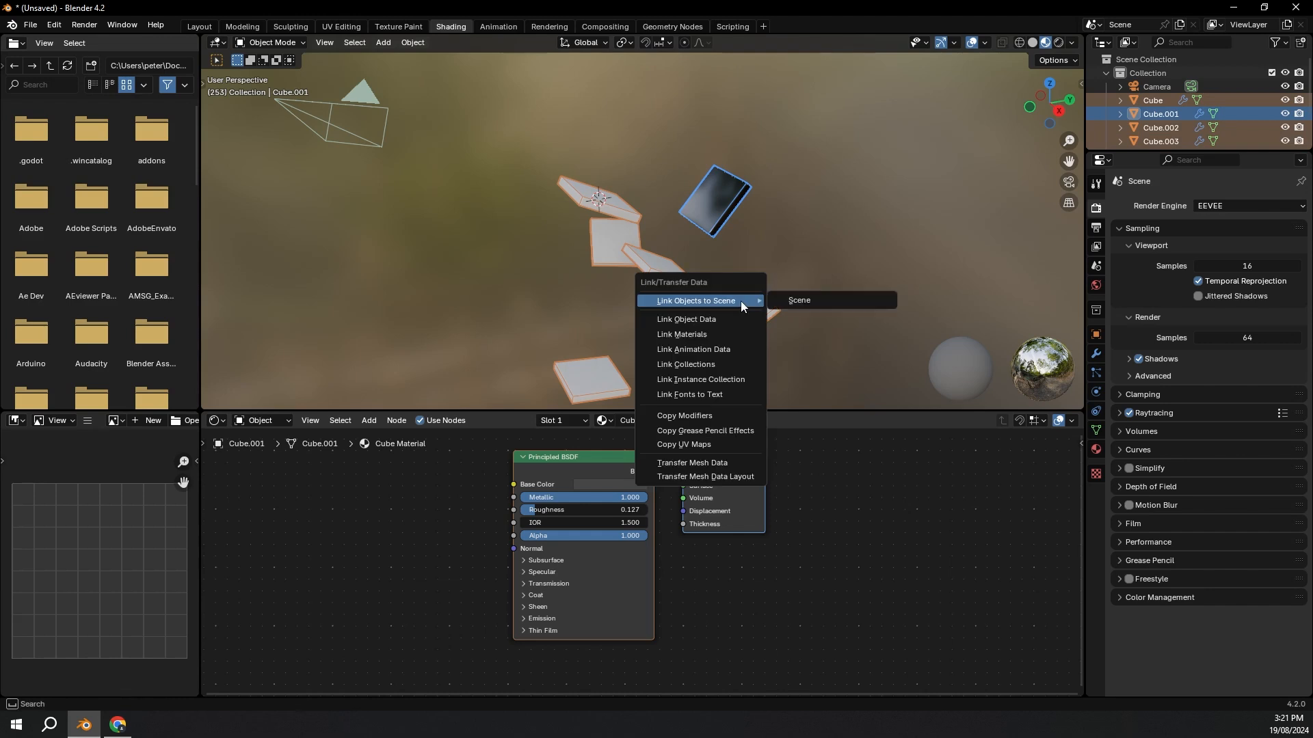
pyautogui.click(722, 334)
pyautogui.click(828, 304)
pyautogui.moveTo(827, 304)
pyautogui.mouseDown(button='middle')
pyautogui.moveTo(801, 324)
pyautogui.moveTo(775, 293)
pyautogui.moveTo(770, 336)
pyautogui.moveTo(726, 314)
pyautogui.moveTo(806, 309)
pyautogui.mouseUp(button='middle')
# Step: Return to frame 1, select and frame the sphere, and give it a new material
pyautogui.hotkey('shift', 'Left')
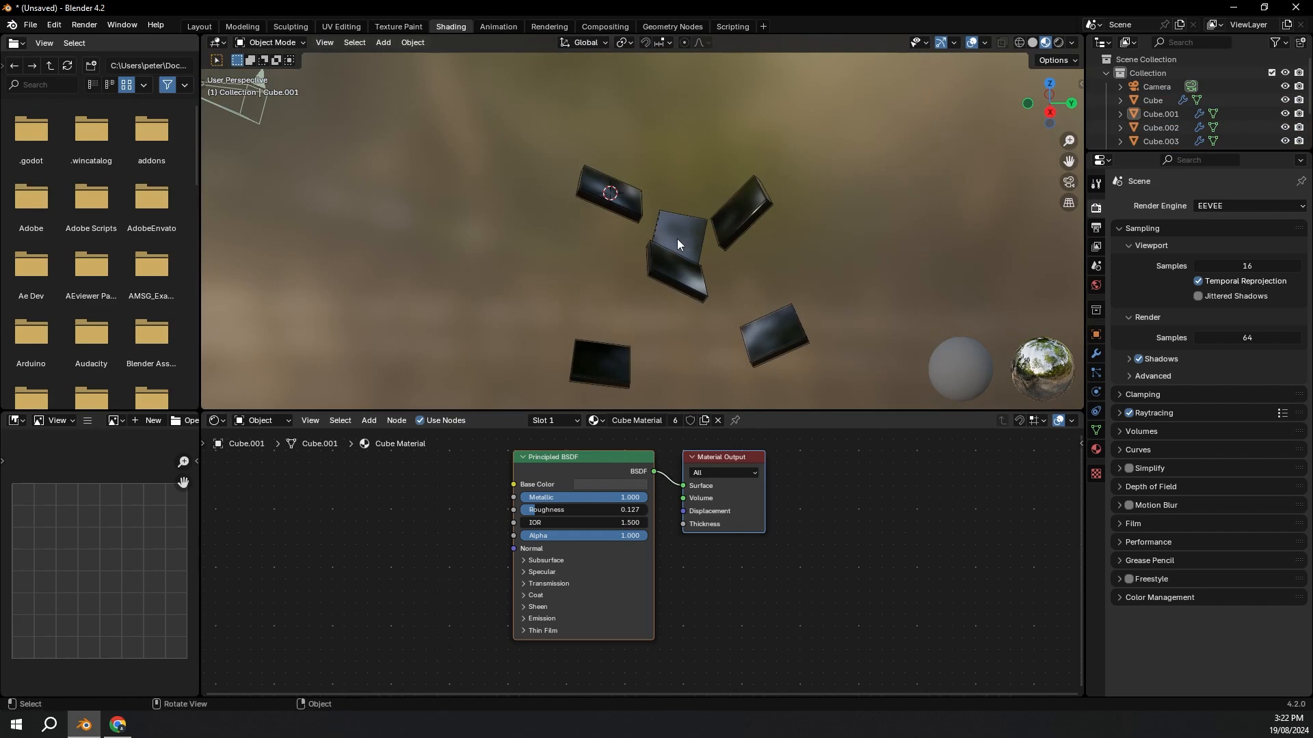
pyautogui.click(618, 93)
pyautogui.press('KP_Decimal')
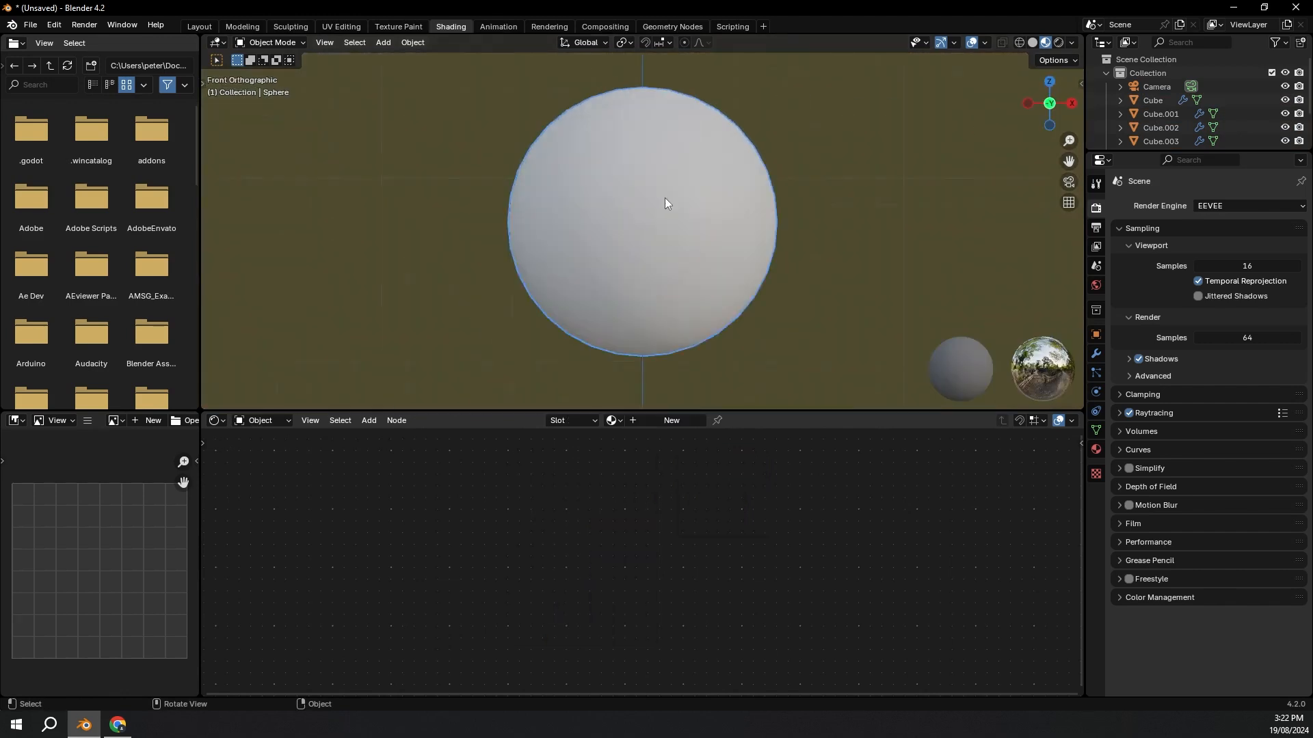
pyautogui.moveTo(664, 199); pyautogui.dragTo(596, 224, button='middle')
pyautogui.click(696, 421)
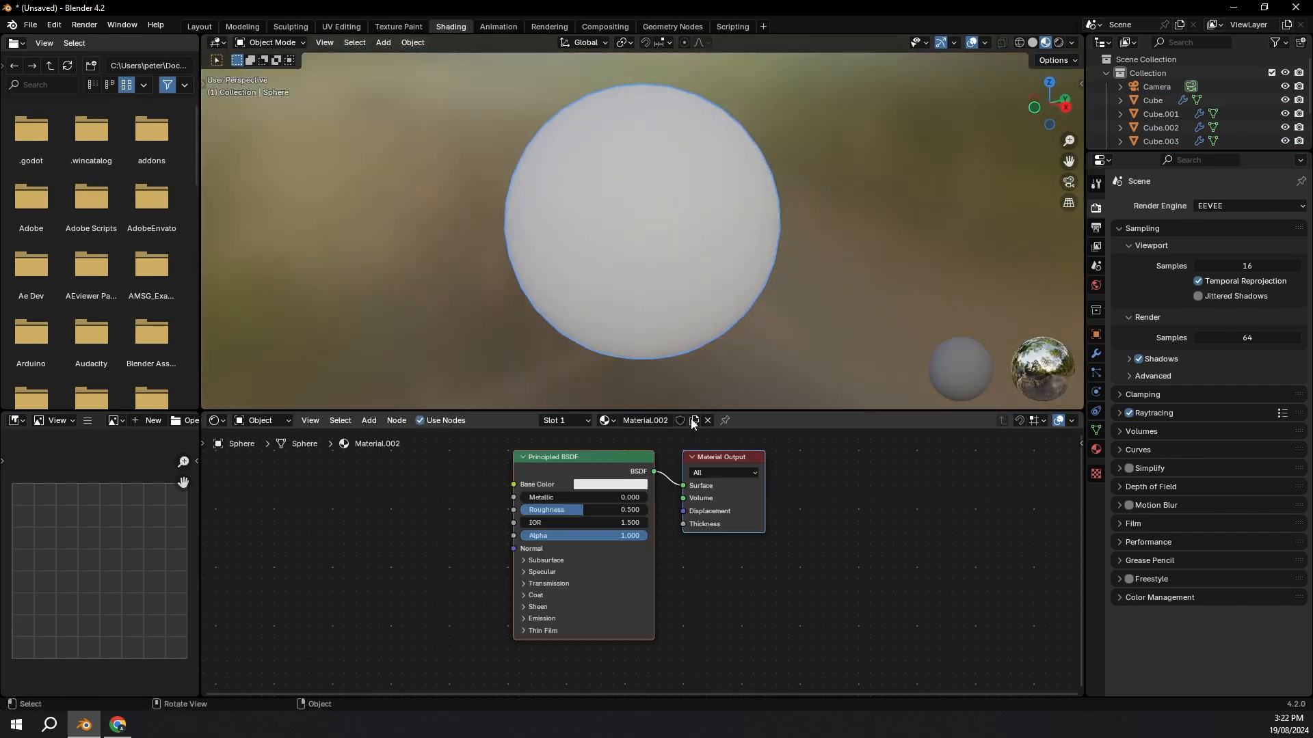
# Step: Set the emission strength of the sphere's new material to 5.000
pyautogui.click(585, 455)
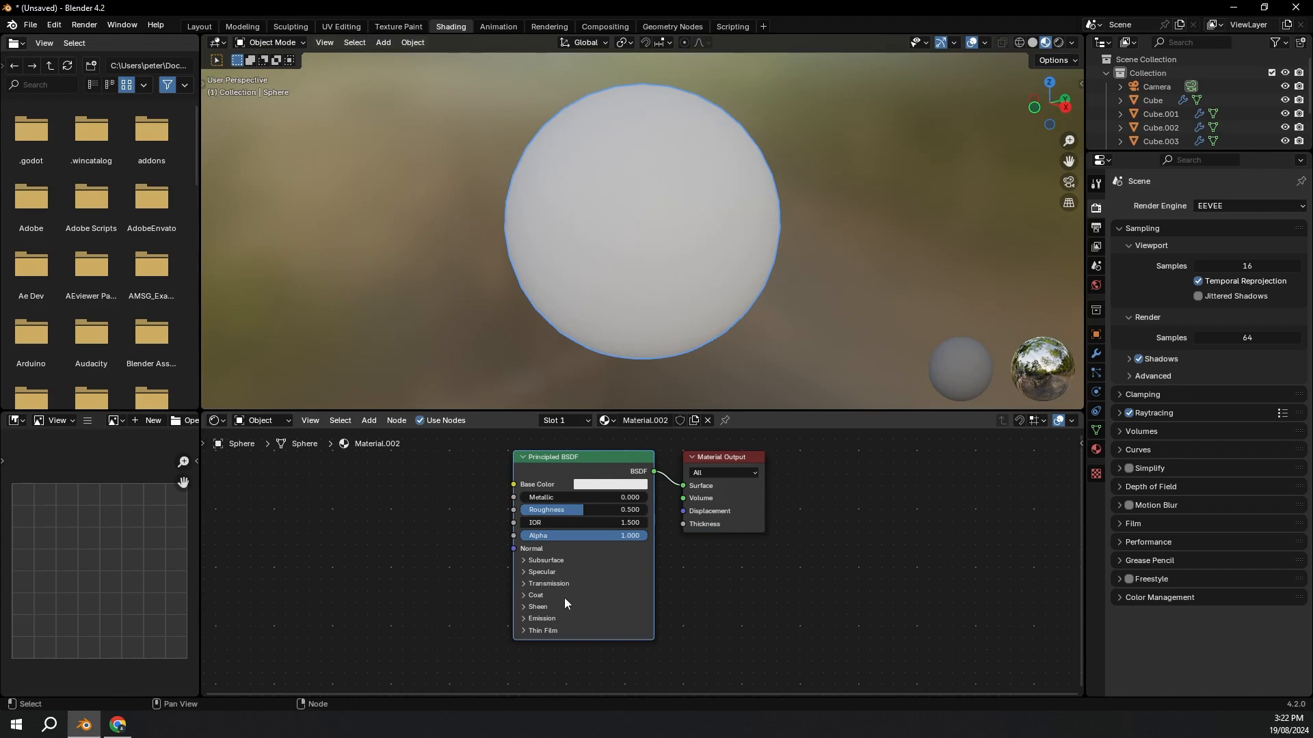
pyautogui.click(535, 619)
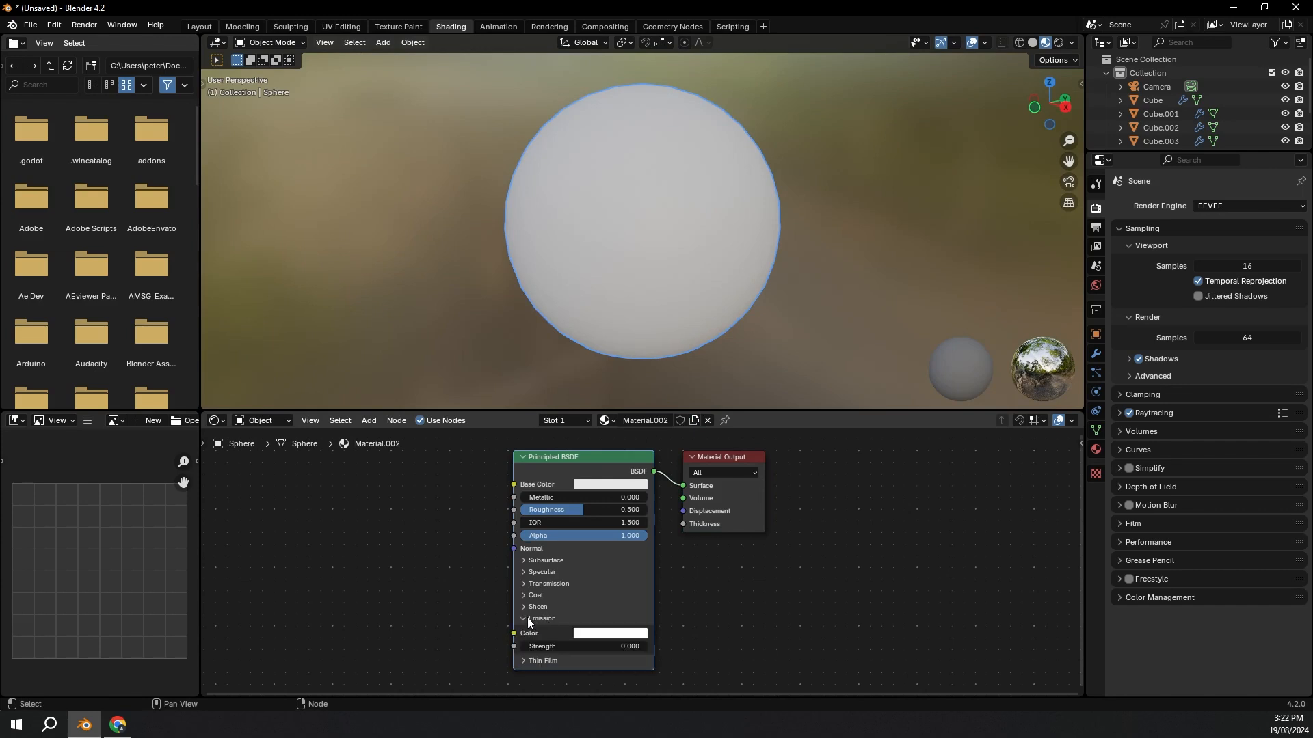
pyautogui.click(559, 647)
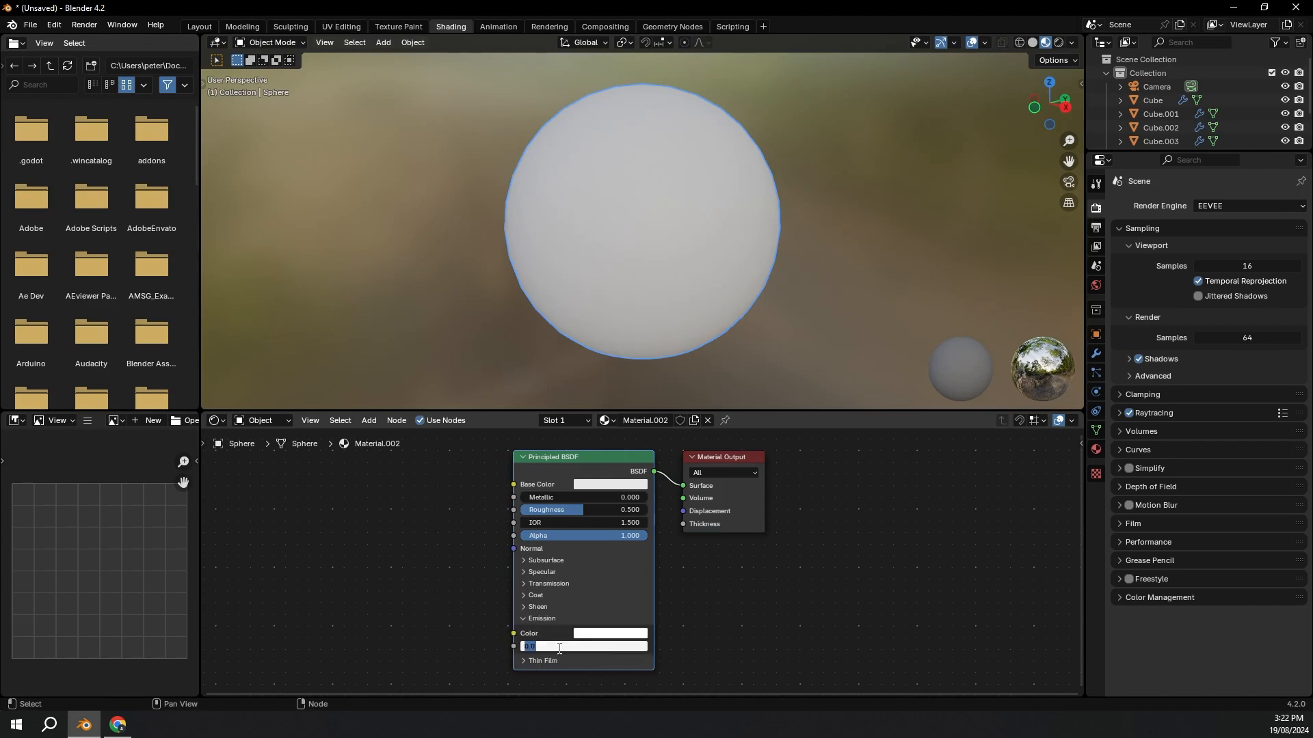
pyautogui.press('Return')
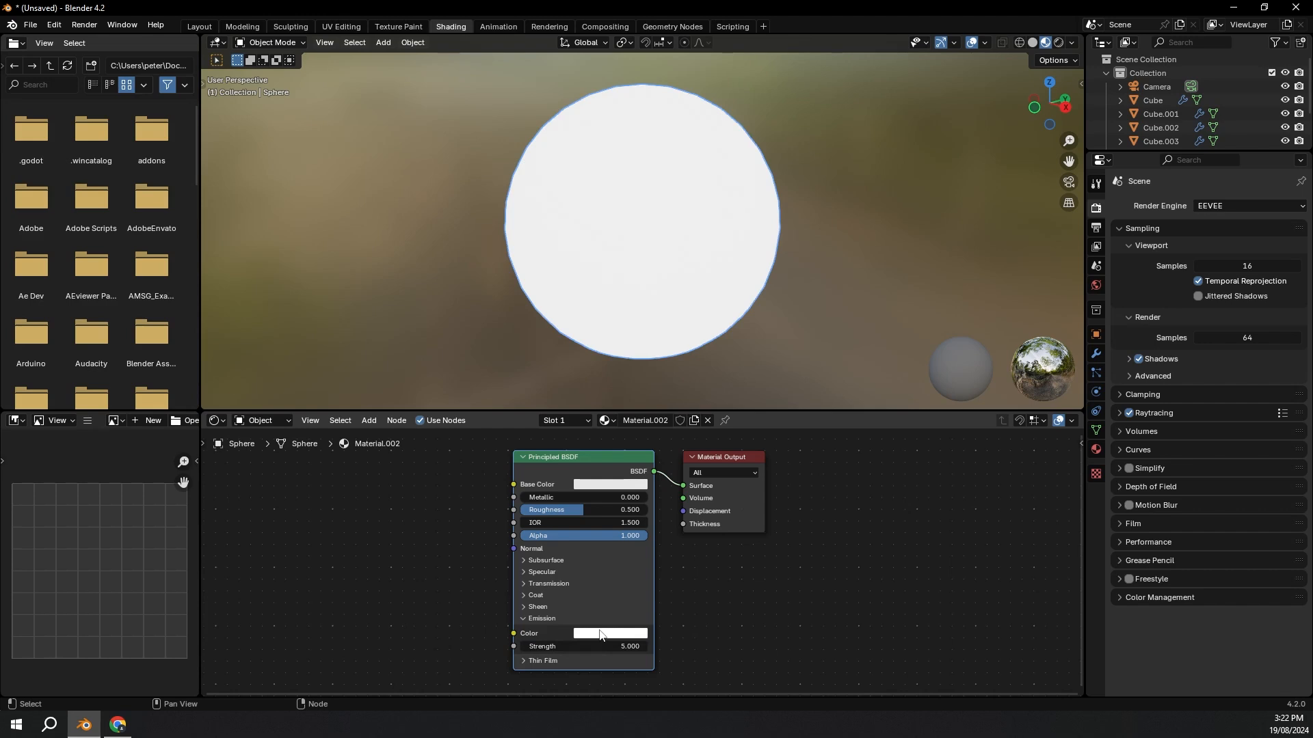
# Step: Add a Noise Texture node before the sphere material's Principled BSDF, leaving room for another node between them
pyautogui.hotkey('shift', 'a')
pyautogui.click(414, 531)
pyautogui.write('noise')
pyautogui.press('Return')
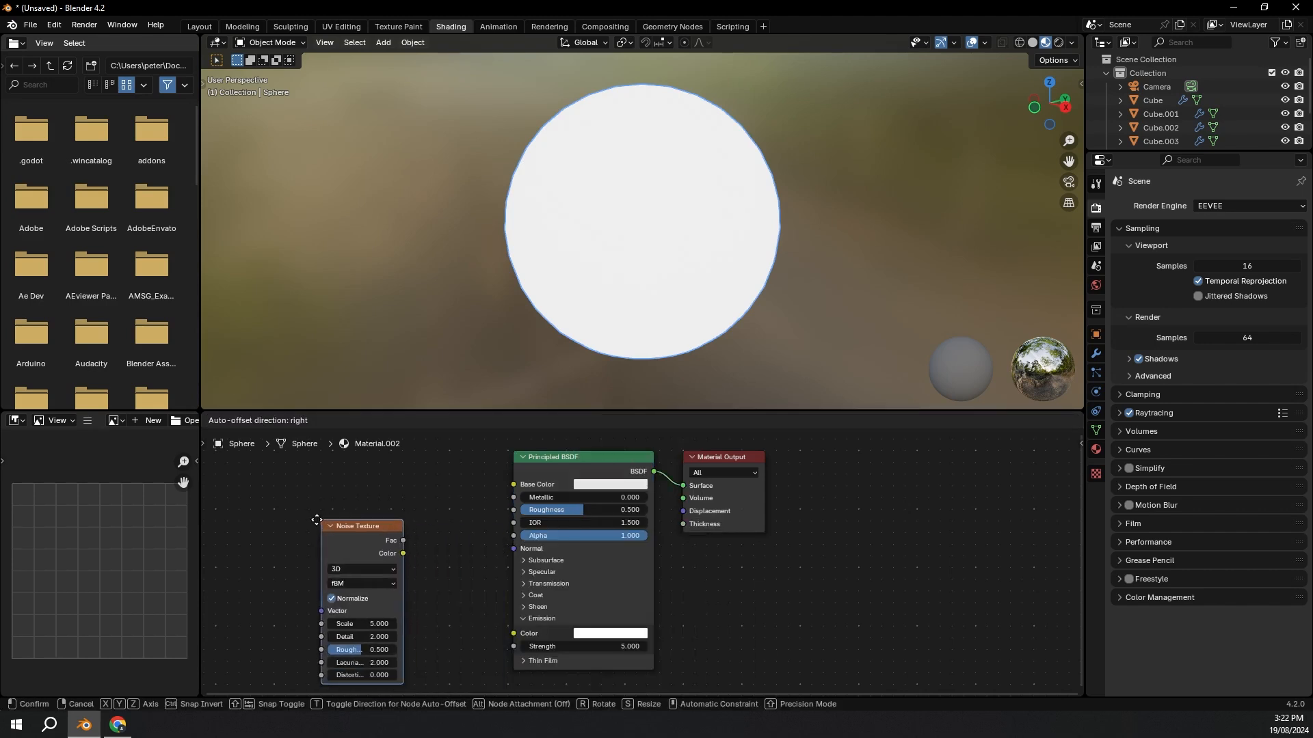
pyautogui.click(262, 519)
# Step: Add a Color Ramp node between the Noise Texture and the Principled BSDF
pyautogui.hotkey('shift', 'a')
pyautogui.write('ramp')
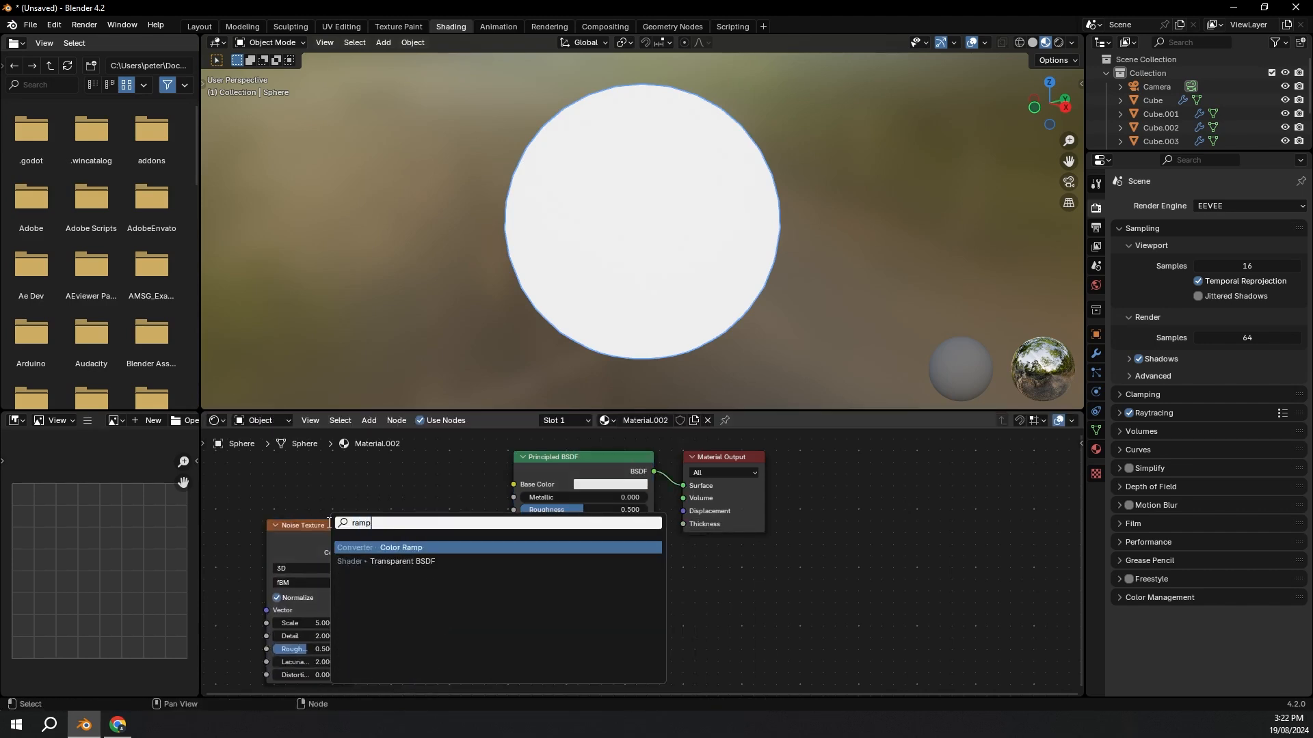
pyautogui.press('Return')
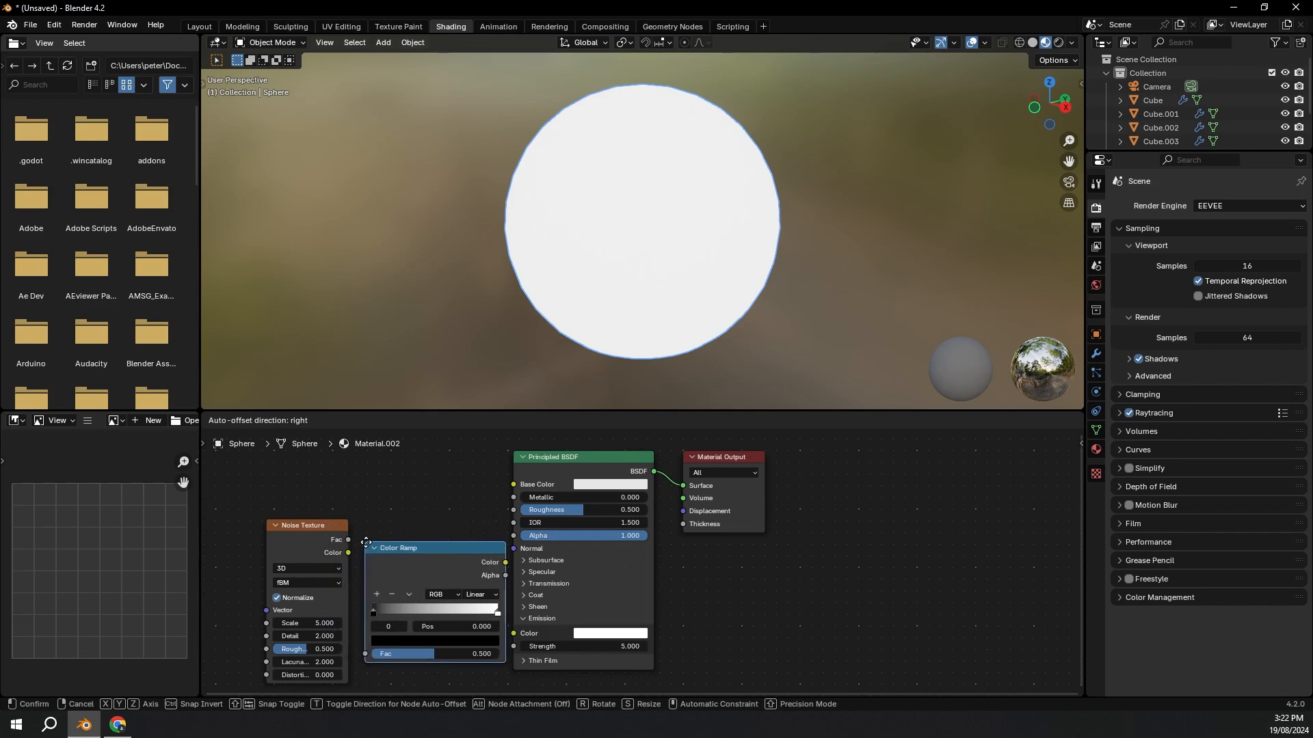
pyautogui.click(370, 544)
pyautogui.moveTo(413, 568); pyautogui.dragTo(399, 568)
# Step: Link the noise Fac output to the Color Ramp's Fac, and the ramp's Color output to the Emission Strength
pyautogui.moveTo(280, 552); pyautogui.dragTo(335, 582)
pyautogui.moveTo(355, 653); pyautogui.dragTo(356, 654)
pyautogui.moveTo(495, 564); pyautogui.dragTo(513, 646)
# Step: Set the noise scale to 9.800 and detail to 15.000, and bring the ramp stops close together with the white one at 0.491
pyautogui.scroll(1, 655, 626)
pyautogui.moveTo(655, 626); pyautogui.dragTo(525, 545, button='middle')
pyautogui.moveTo(273, 556); pyautogui.dragTo(328, 571)
pyautogui.moveTo(547, 546); pyautogui.dragTo(477, 547)
pyautogui.moveTo(391, 547); pyautogui.dragTo(472, 546)
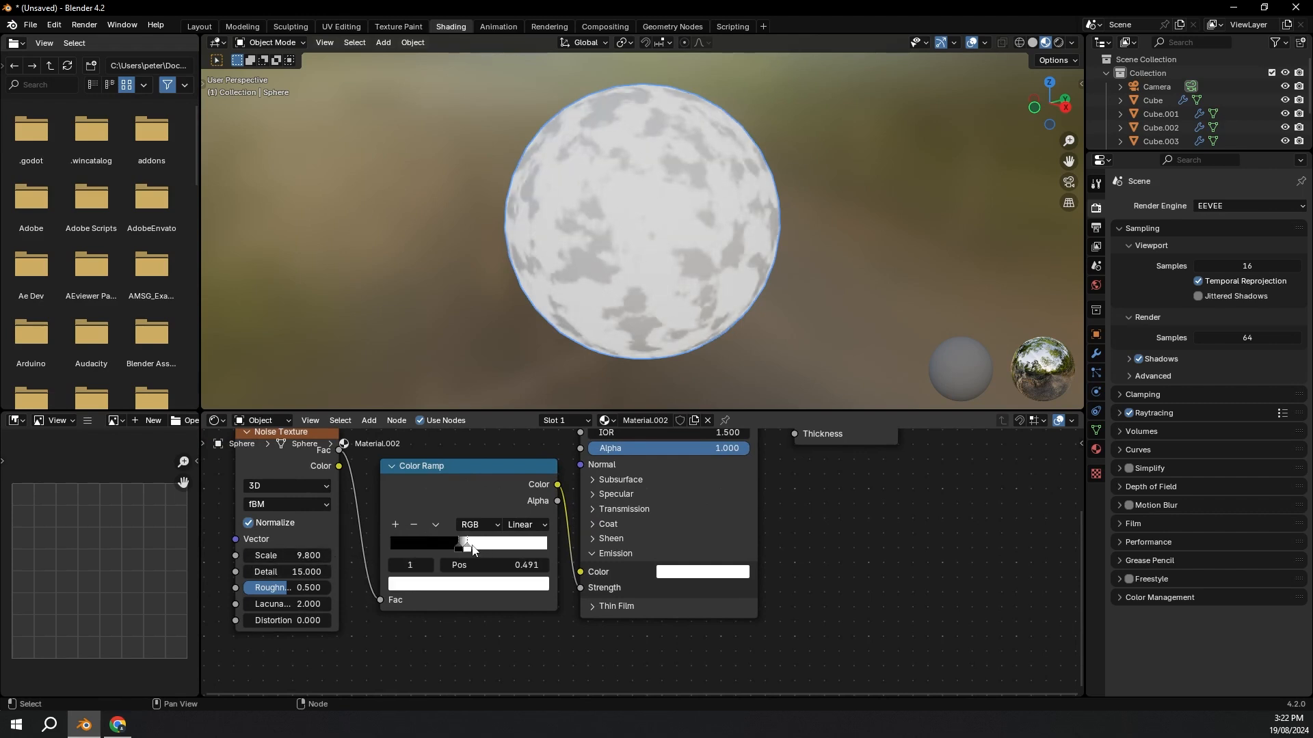
# Step: Color the emission magenta, and retune the pattern to noise scale 6.900, distortion 0.200 and the ramp's white stop at 0.568
pyautogui.click(704, 579)
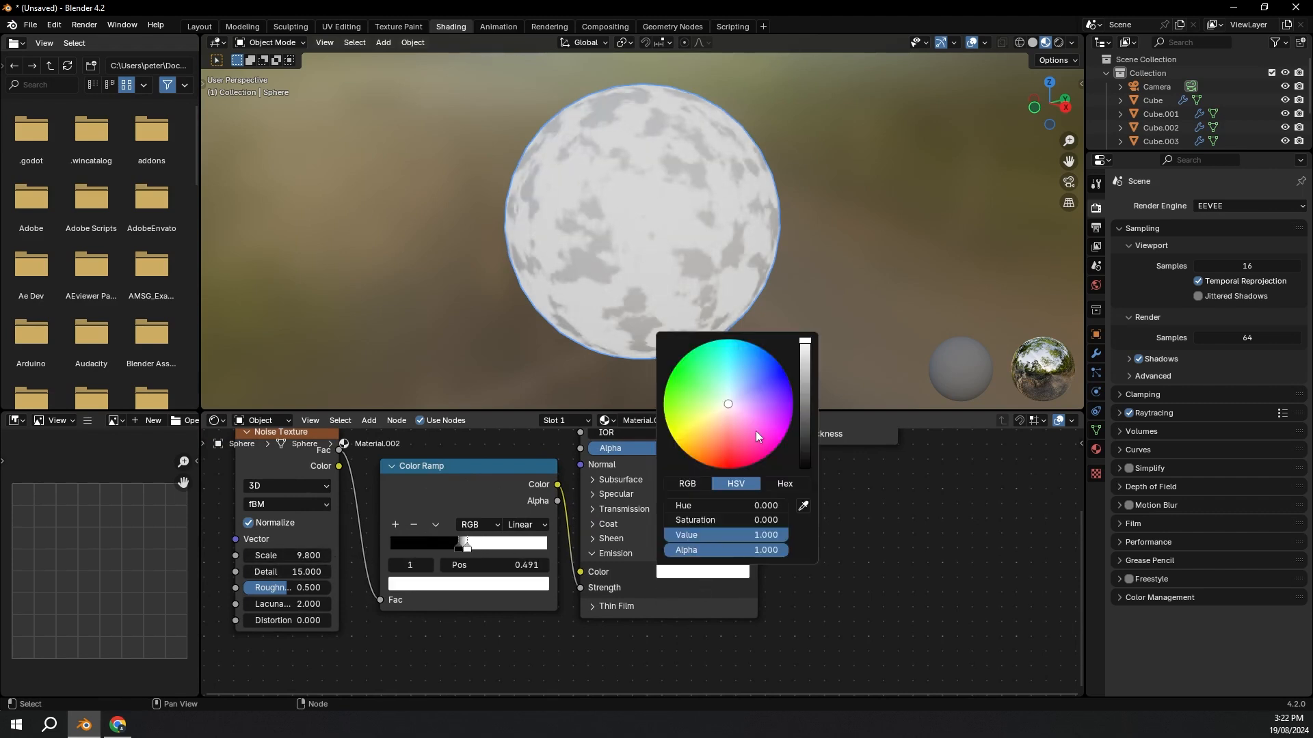
pyautogui.moveTo(805, 425); pyautogui.dragTo(805, 342)
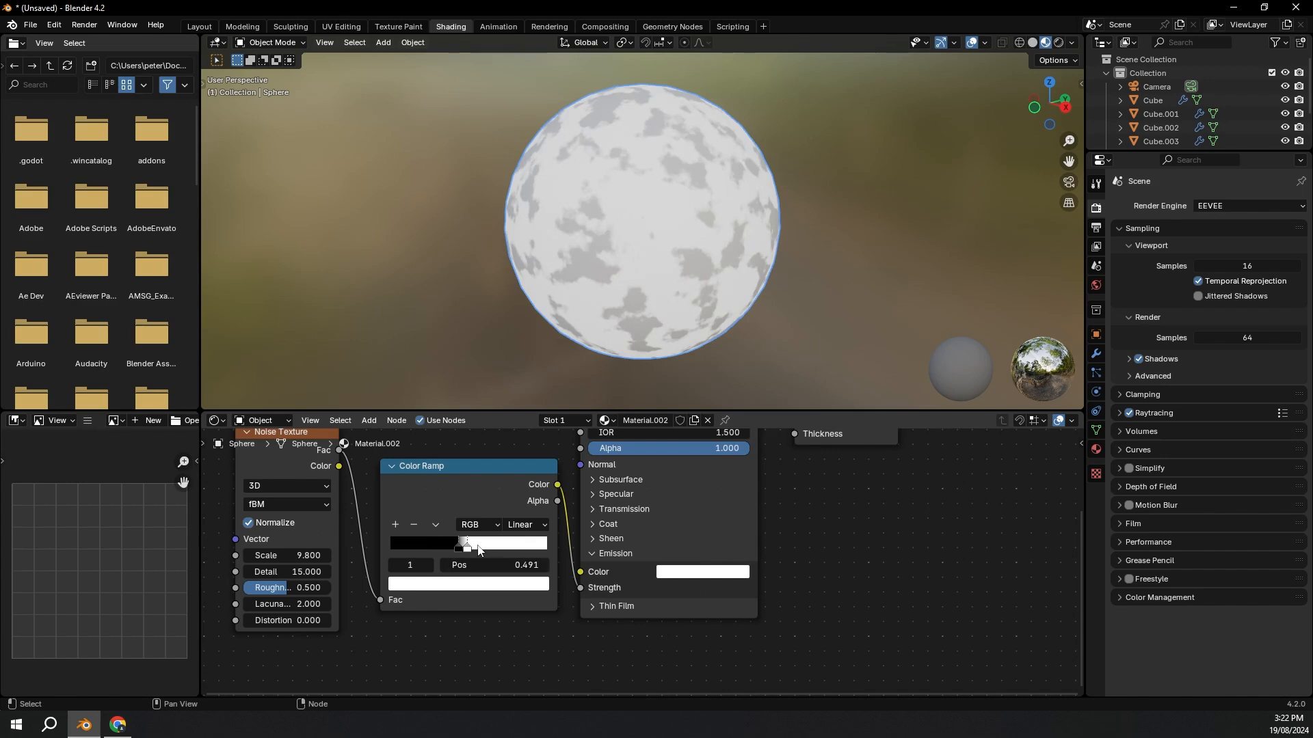
pyautogui.moveTo(591, 231); pyautogui.dragTo(600, 203, button='middle')
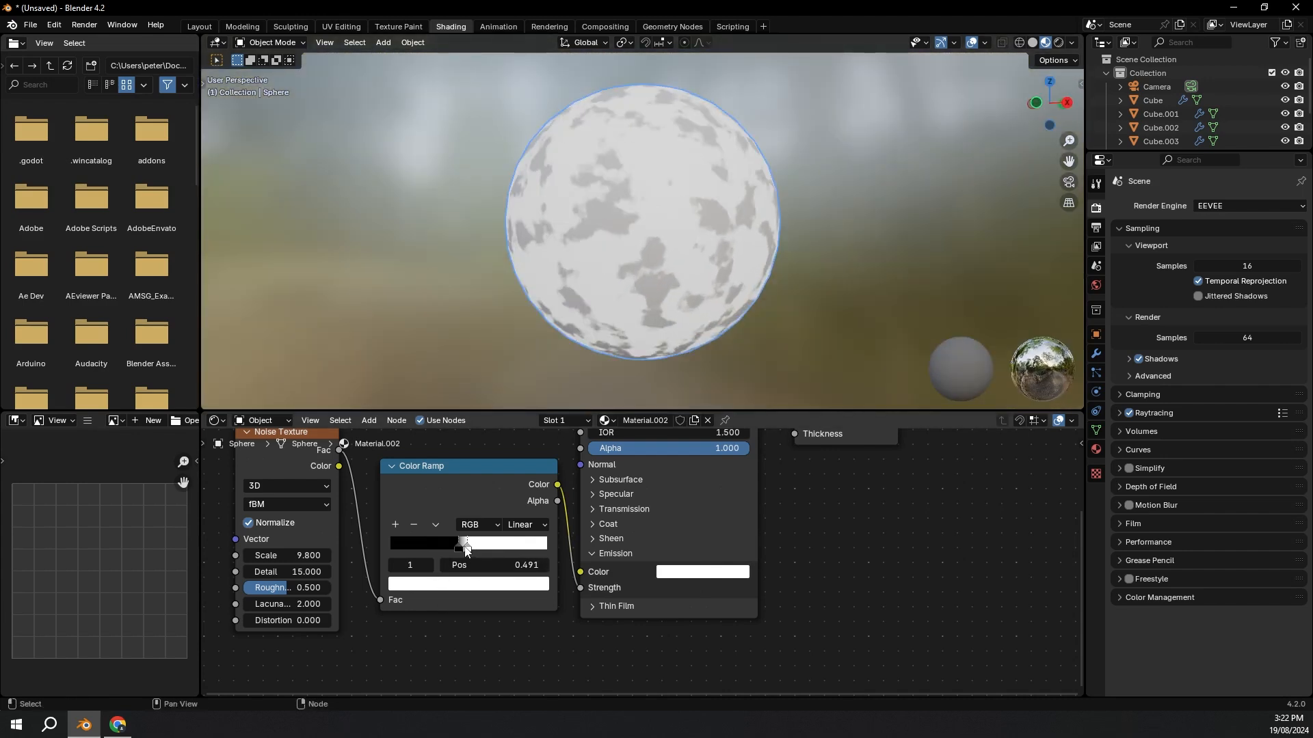
pyautogui.moveTo(465, 547); pyautogui.dragTo(488, 549)
pyautogui.click(702, 572)
pyautogui.moveTo(728, 404)
pyautogui.mouseDown()
pyautogui.moveTo(752, 356)
pyautogui.moveTo(705, 343)
pyautogui.moveTo(666, 419)
pyautogui.moveTo(701, 464)
pyautogui.moveTo(774, 449)
pyautogui.mouseUp()
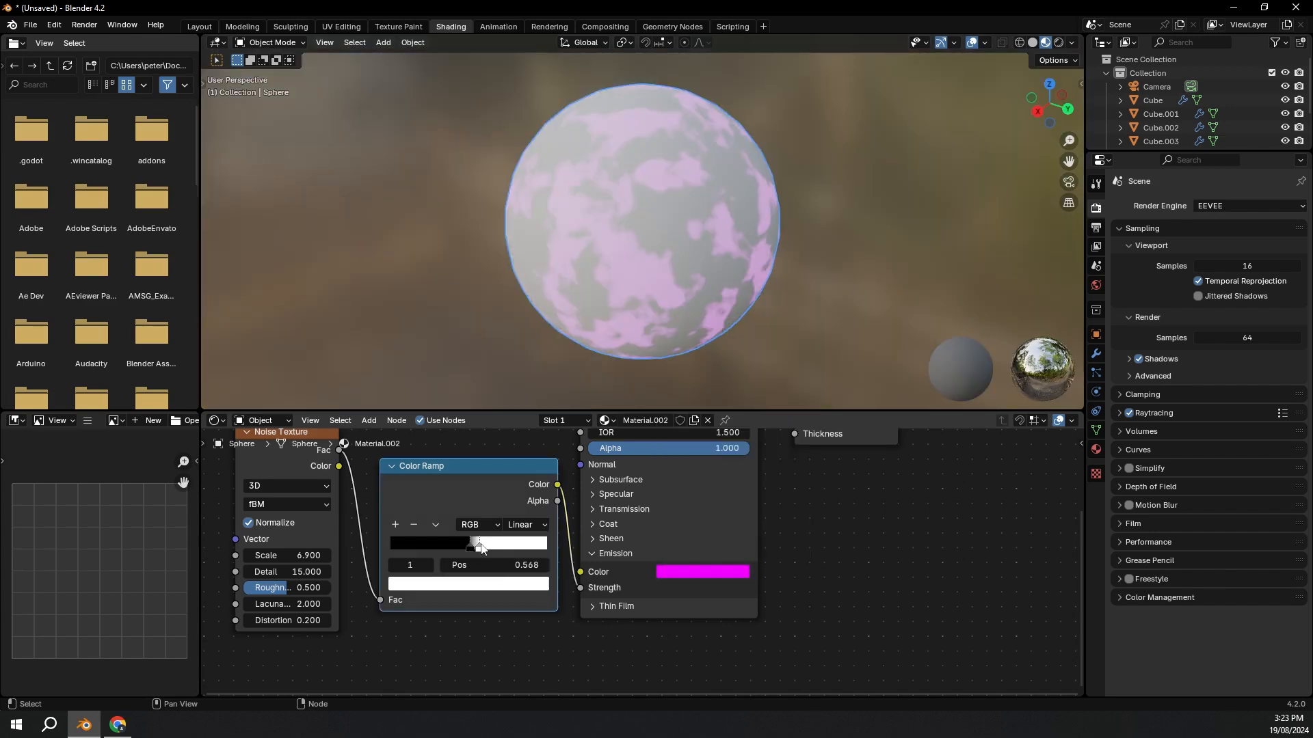
# Step: Set the HSV value of the ramp's white stop to 5 and select the ramp's black stop
pyautogui.click(506, 584)
pyautogui.click(486, 583)
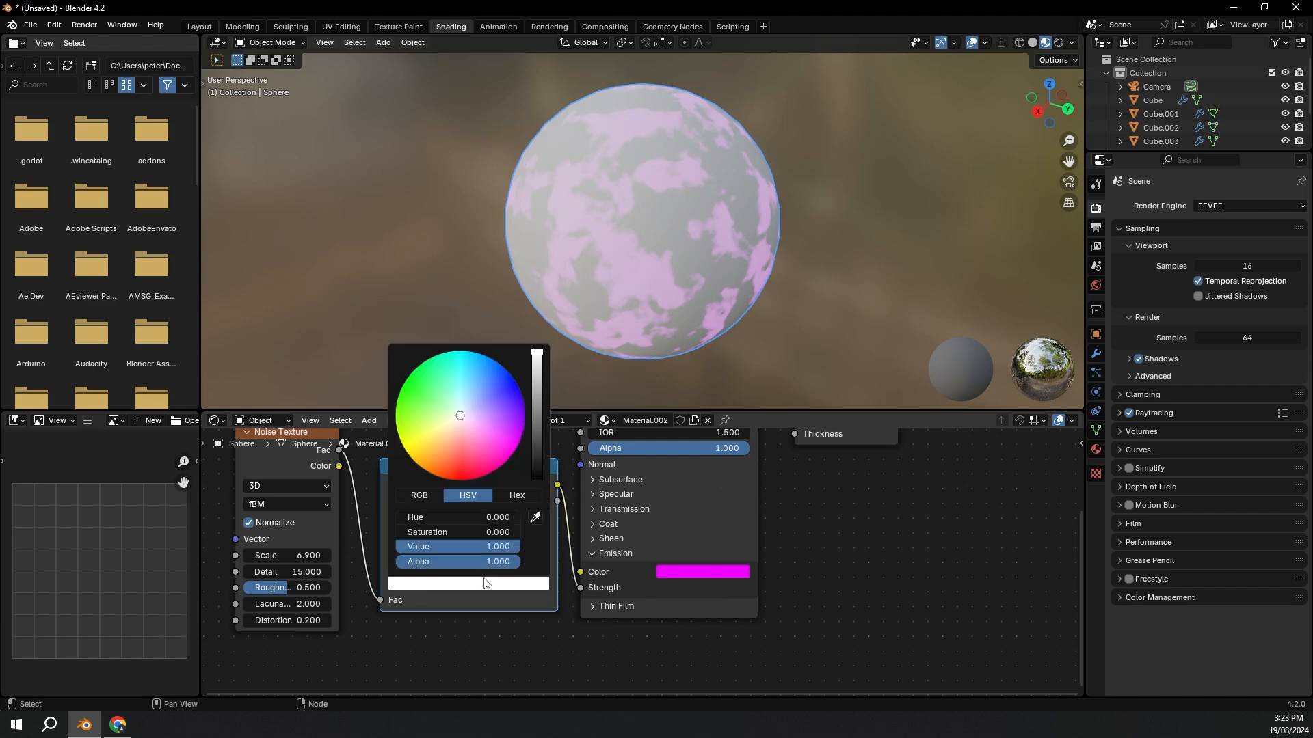
pyautogui.click(459, 547)
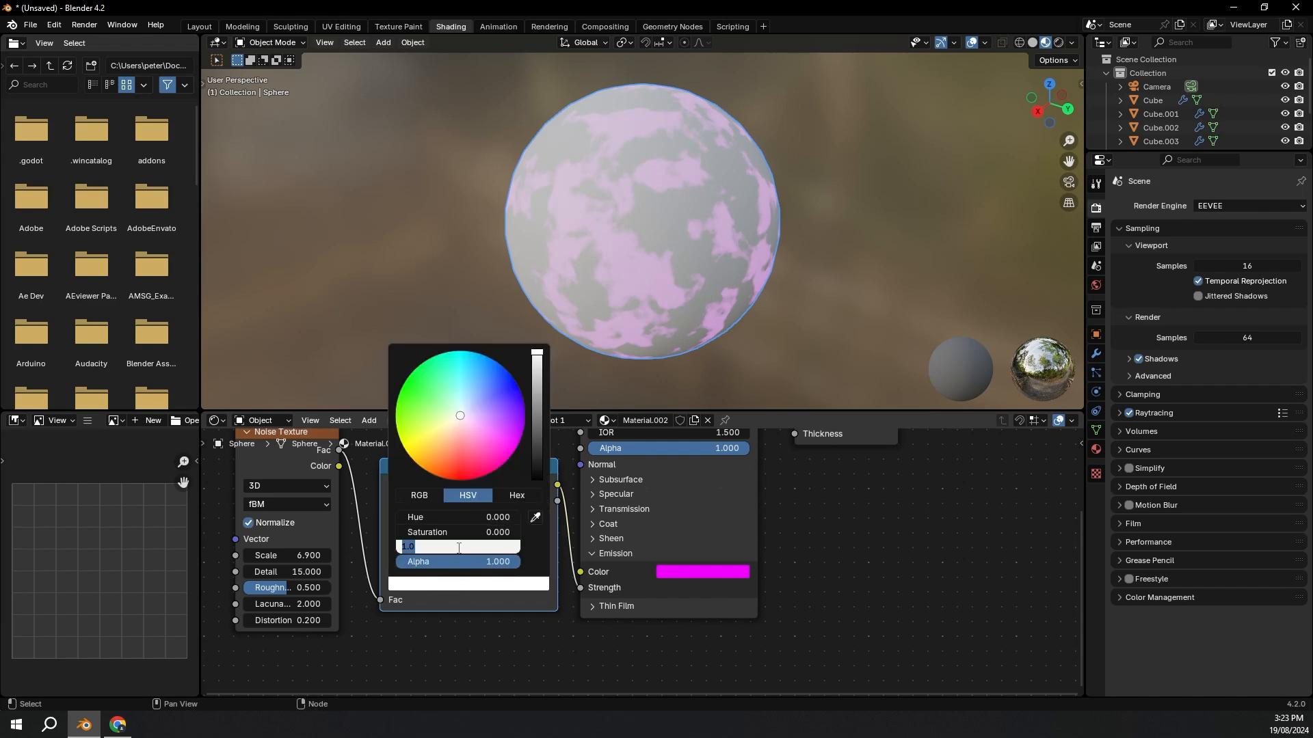
pyautogui.write('5')
pyautogui.press('Return')
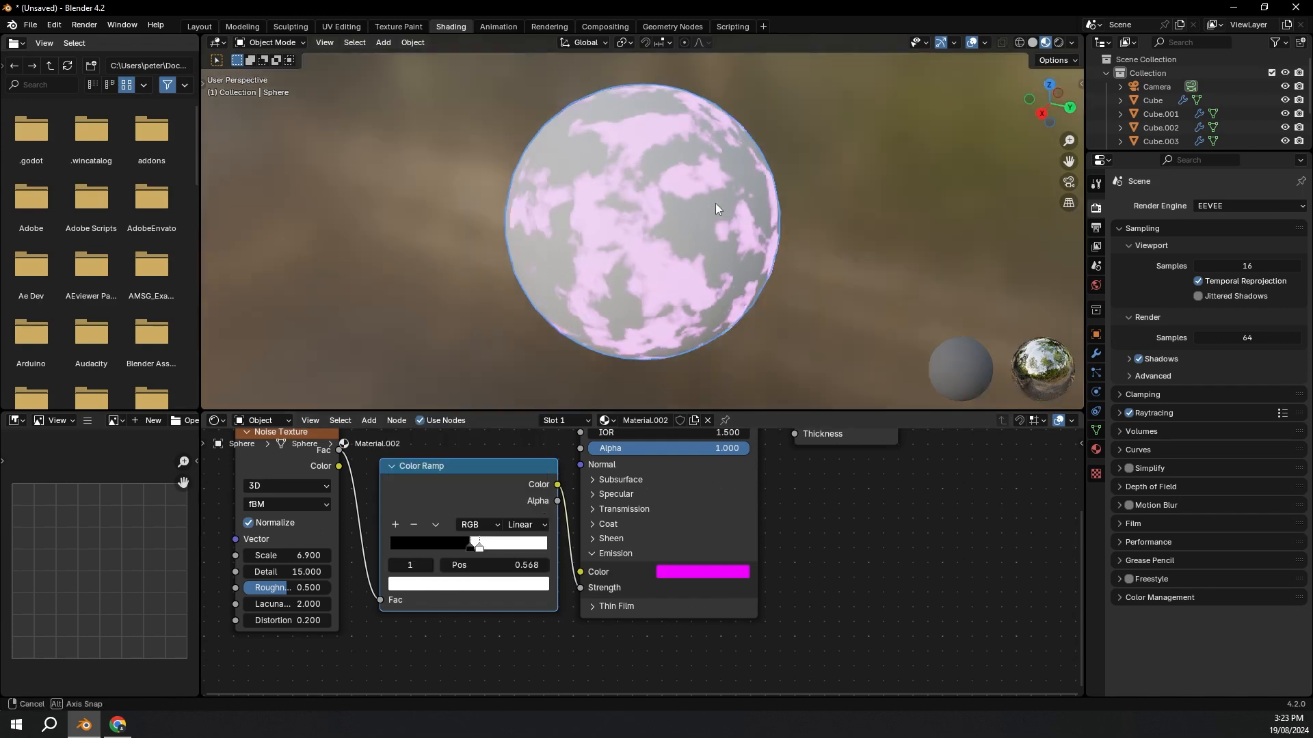
pyautogui.click(470, 545)
pyautogui.moveTo(499, 227); pyautogui.dragTo(570, 222, button='middle')
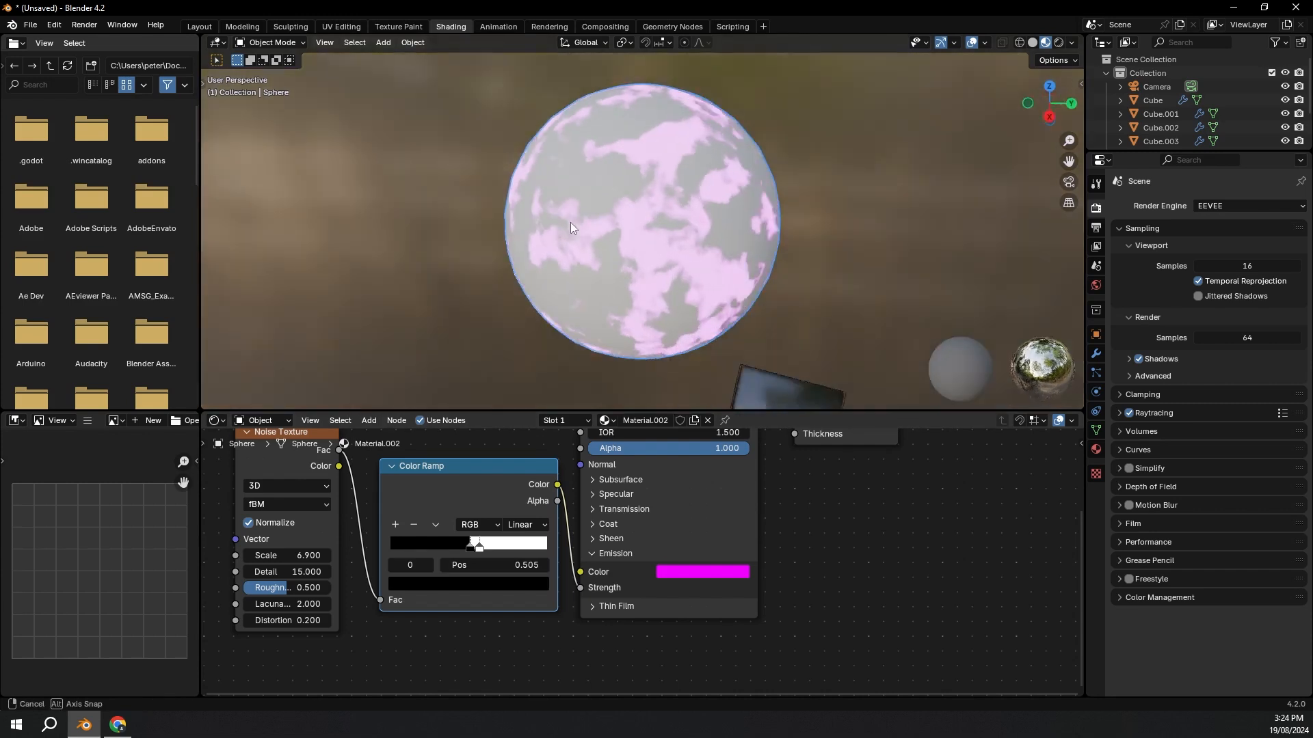
# Step: Make the sphere's material reflective with metallic 0.941 and roughness 0.086
pyautogui.scroll(-2, 581, 227)
pyautogui.moveTo(757, 515); pyautogui.dragTo(744, 577, button='middle')
pyautogui.moveTo(615, 461); pyautogui.dragTo(735, 461)
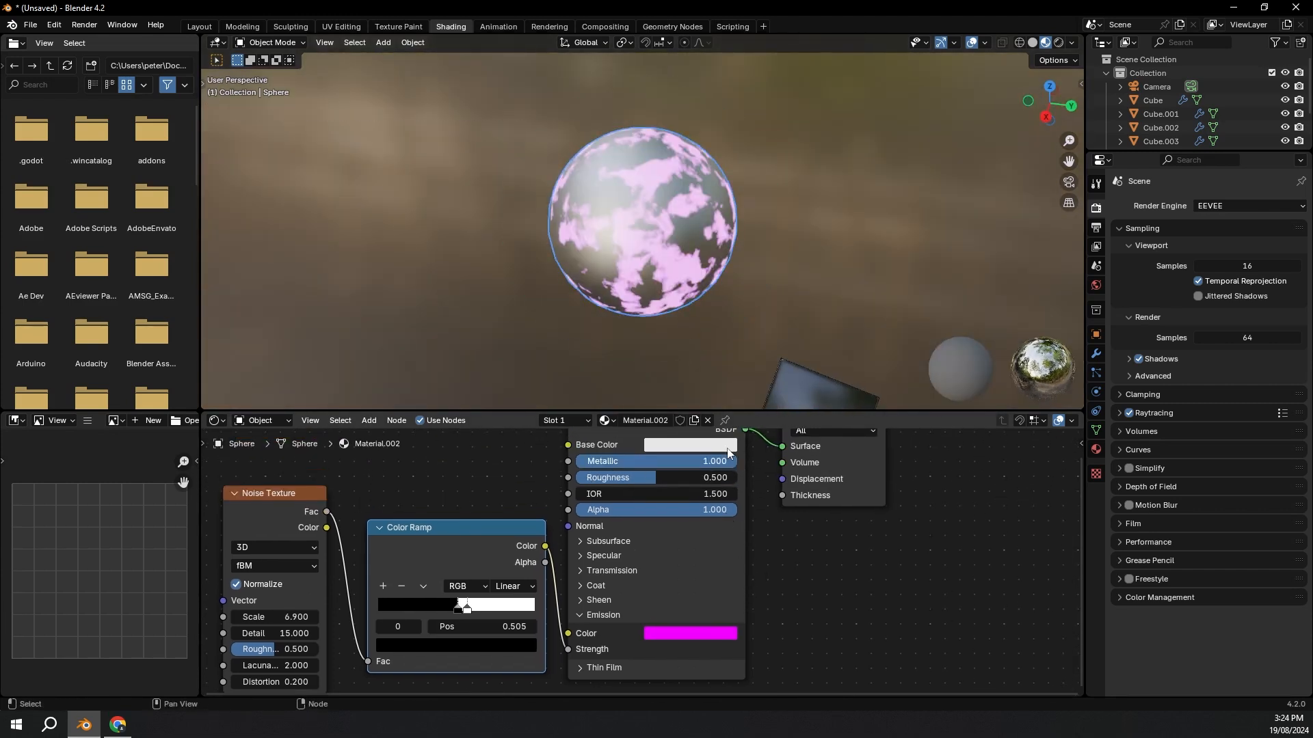
pyautogui.moveTo(643, 225); pyautogui.dragTo(670, 219, button='middle')
pyautogui.scroll(3, 670, 219)
pyautogui.moveTo(684, 462); pyautogui.dragTo(602, 477)
pyautogui.moveTo(540, 277); pyautogui.dragTo(564, 286, button='middle')
pyautogui.scroll(-5, 564, 286)
pyautogui.moveTo(625, 249); pyautogui.dragTo(664, 231, button='middle')
pyautogui.moveTo(572, 193); pyautogui.dragTo(421, 108, button='middle')
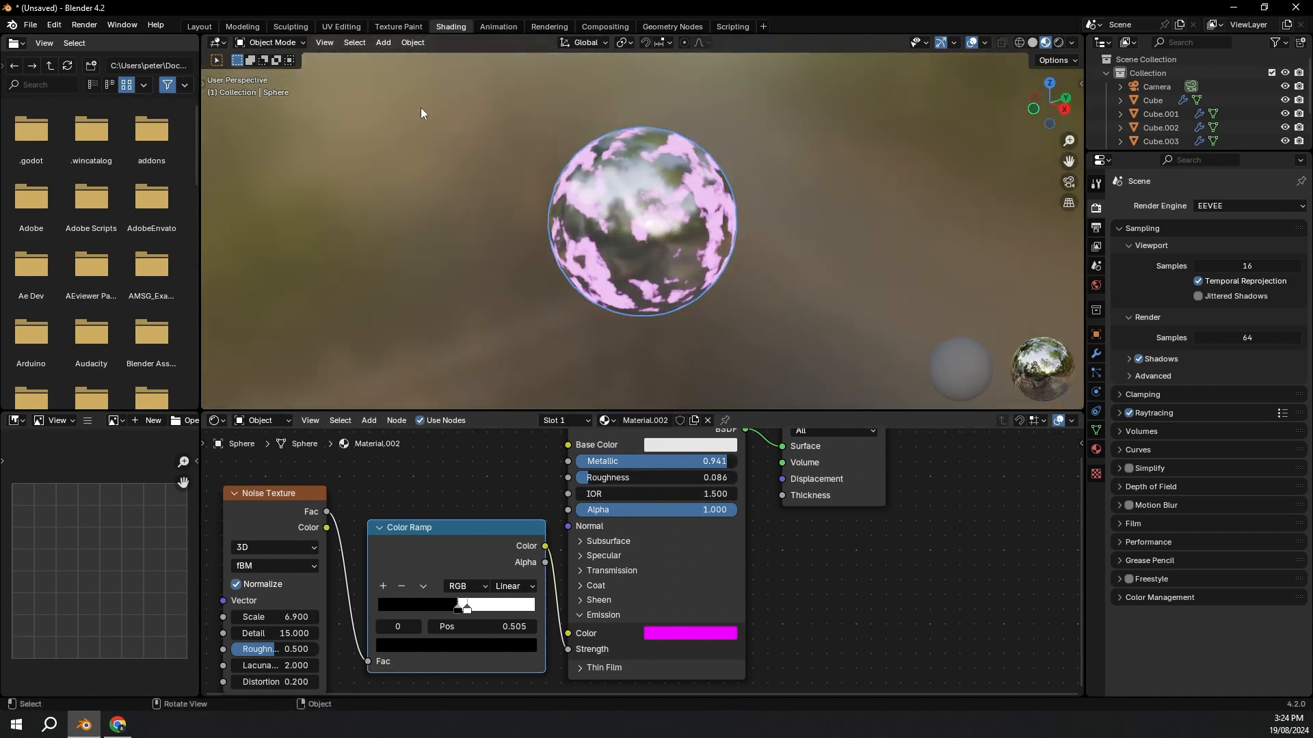
# Step: In the Layout workspace, play the simulation with rendered shading through the camera and return to the first frame
pyautogui.click(198, 28)
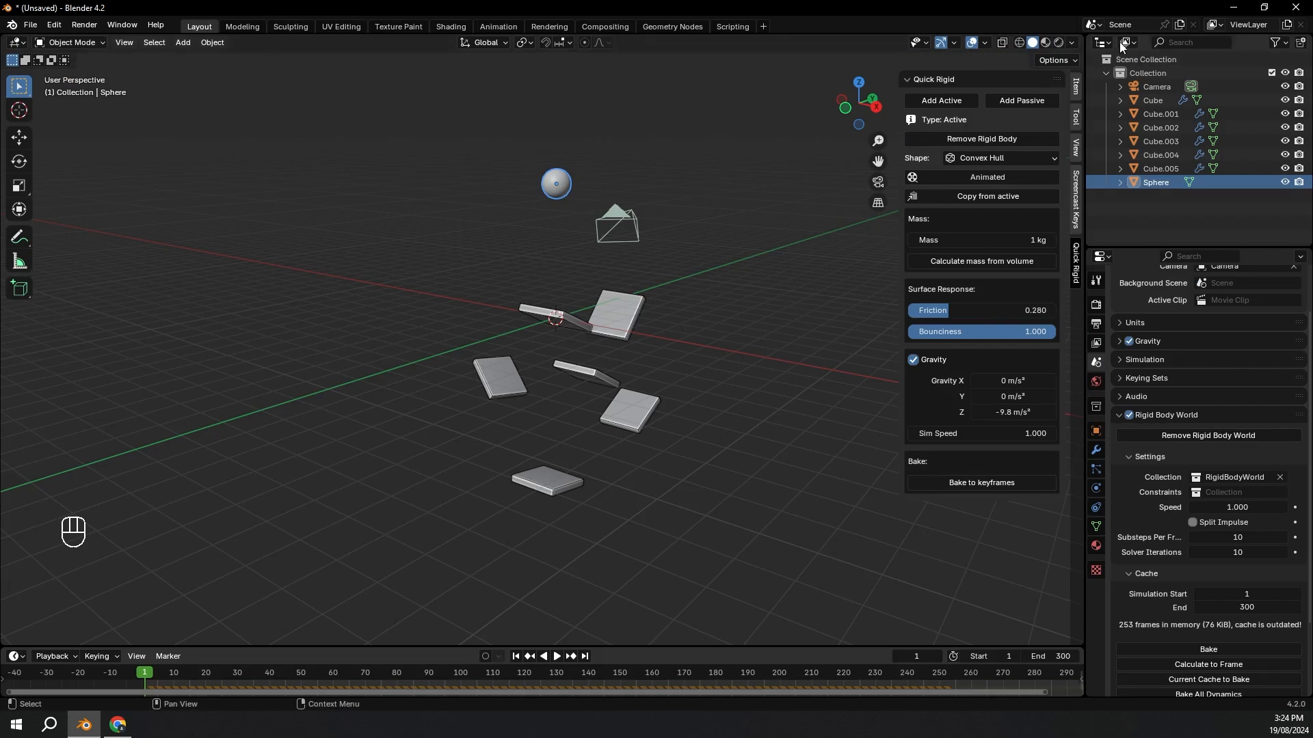
pyautogui.click(1058, 43)
pyautogui.moveTo(881, 130)
pyautogui.mouseDown(button='middle')
pyautogui.moveTo(801, 177)
pyautogui.moveTo(707, 186)
pyautogui.mouseUp(button='middle')
pyautogui.press('space')
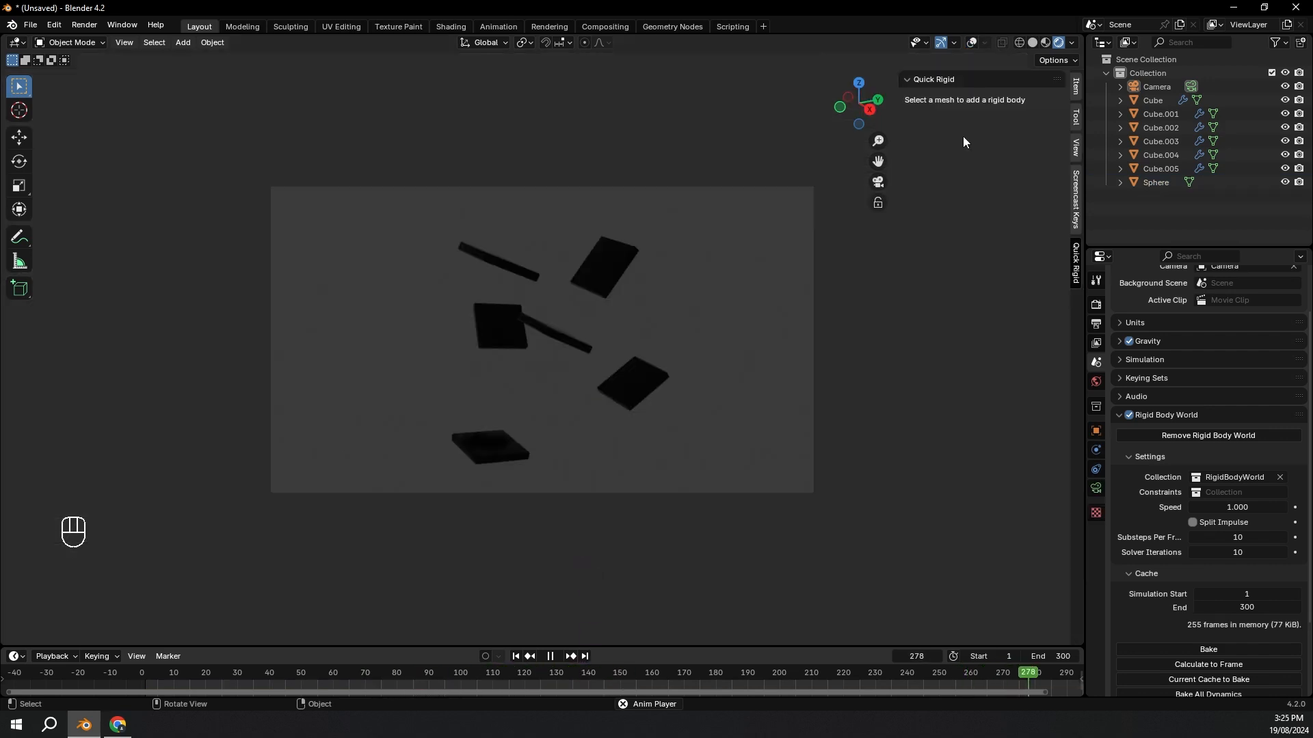
pyautogui.press('space')
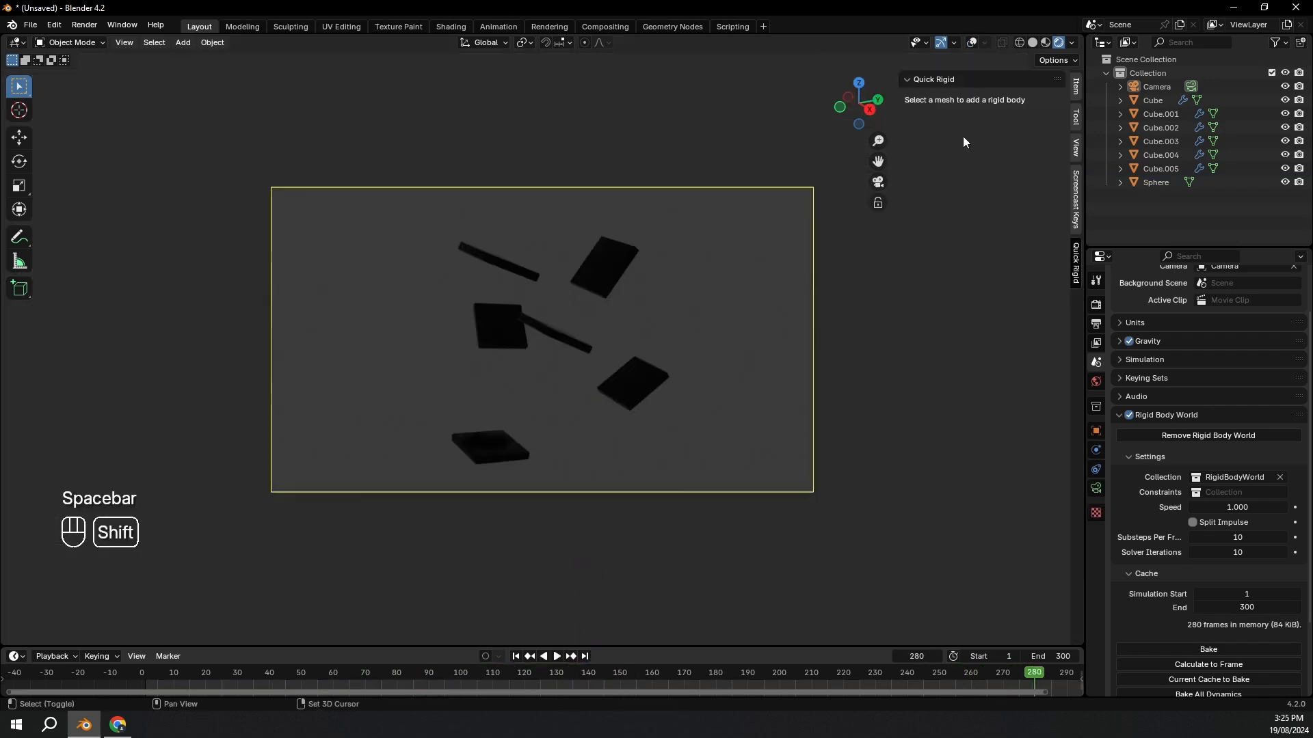
pyautogui.hotkey('shift', 'Left')
# Step: Use a Sky Texture as the world background color and set its sun elevation to 0.5°
pyautogui.click(1095, 381)
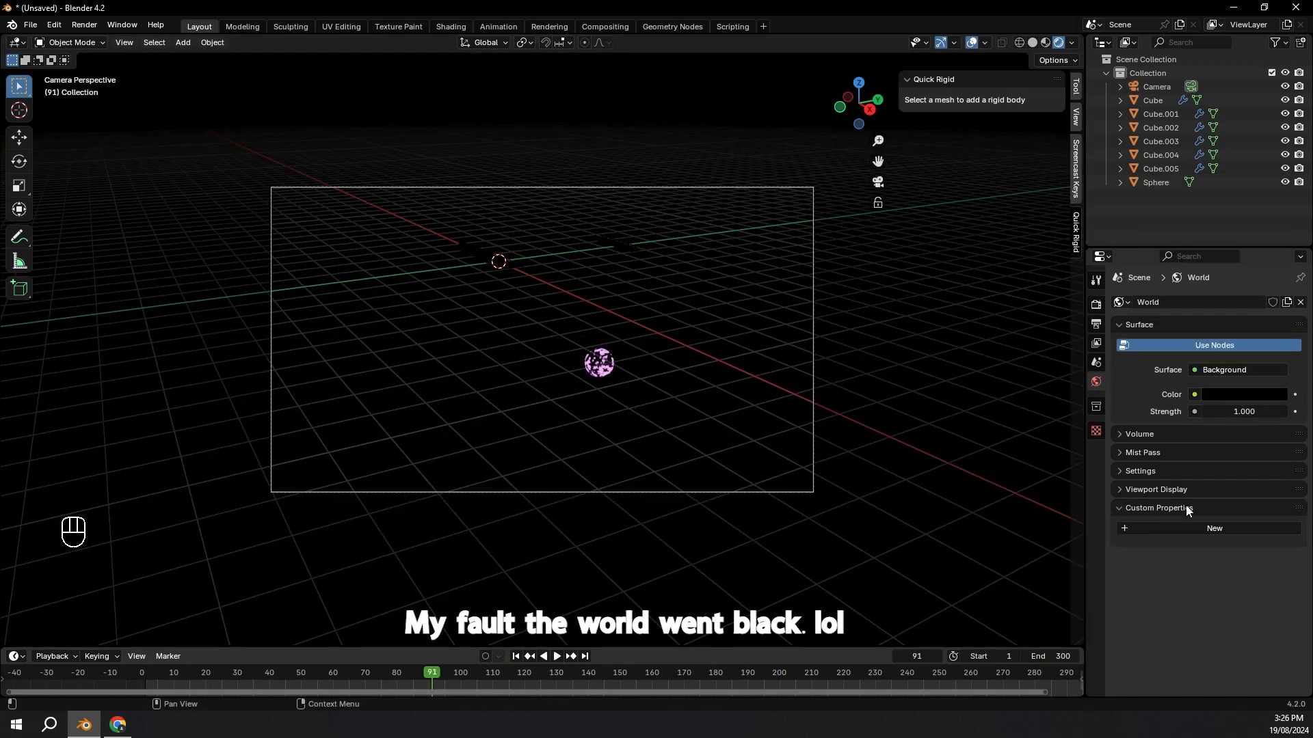
pyautogui.click(1194, 394)
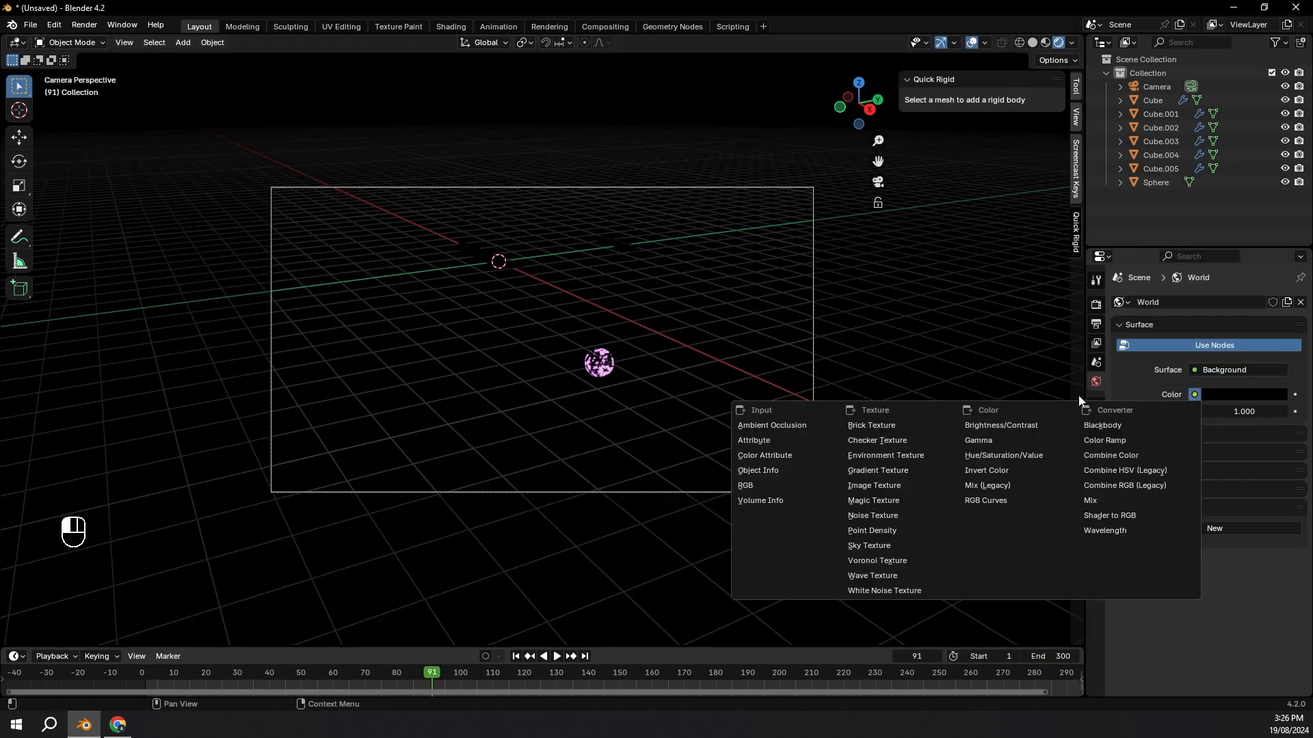
pyautogui.click(1194, 395)
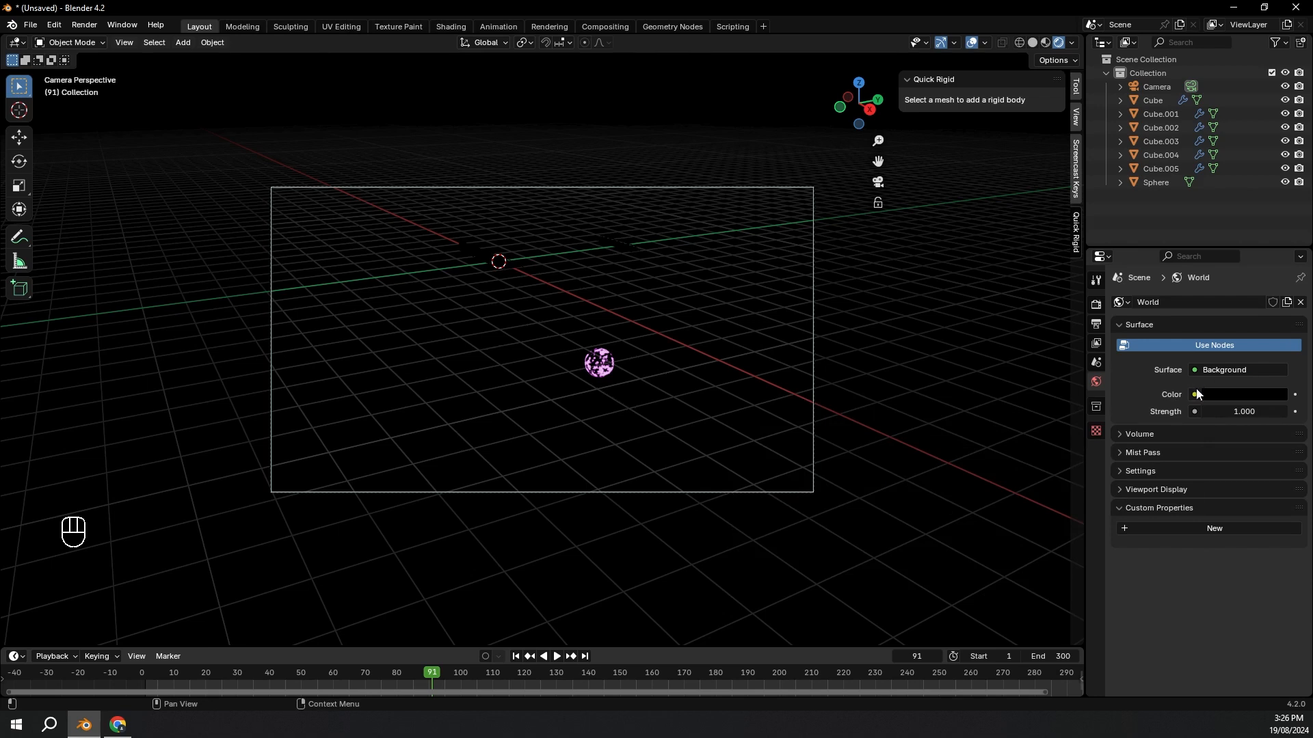
pyautogui.click(1195, 394)
pyautogui.click(902, 545)
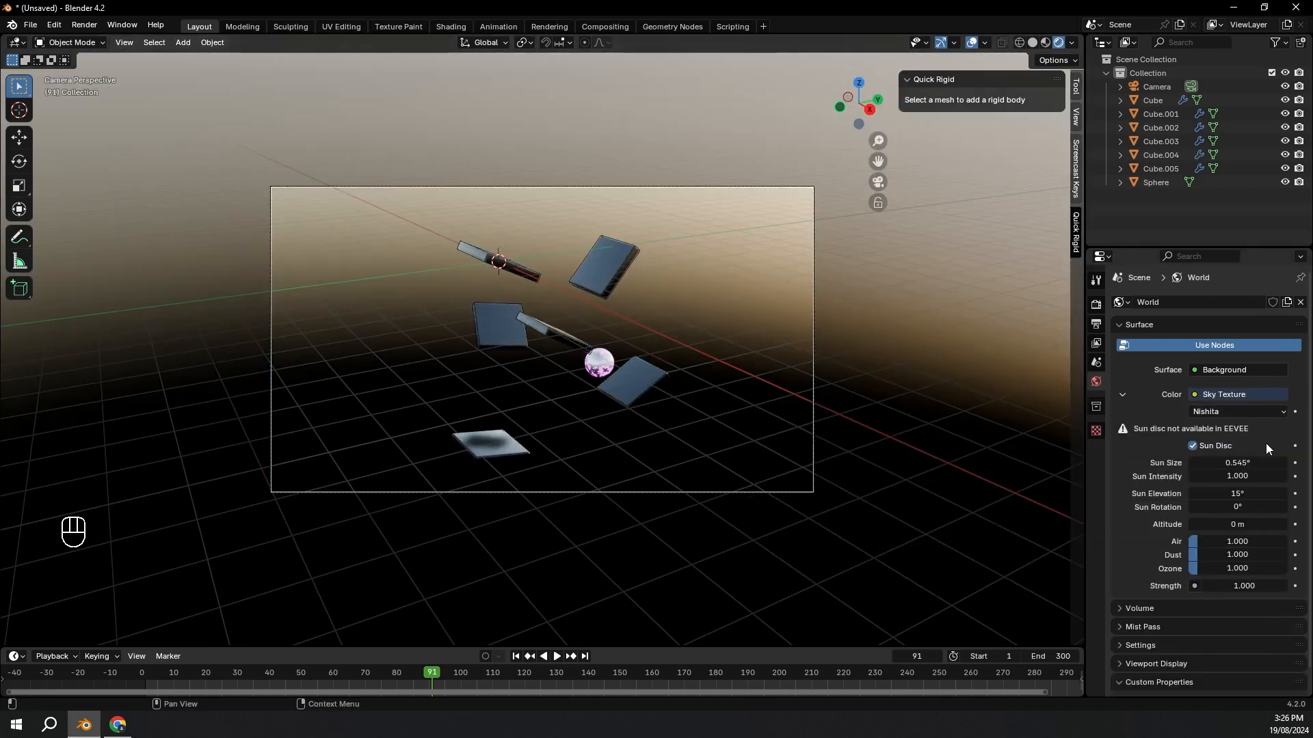
pyautogui.moveTo(1230, 493); pyautogui.dragTo(1179, 493)
# Step: Preview the animation, return to frame 1, and replay it with the viewport overlays hidden
pyautogui.press('space')
pyautogui.press('space')
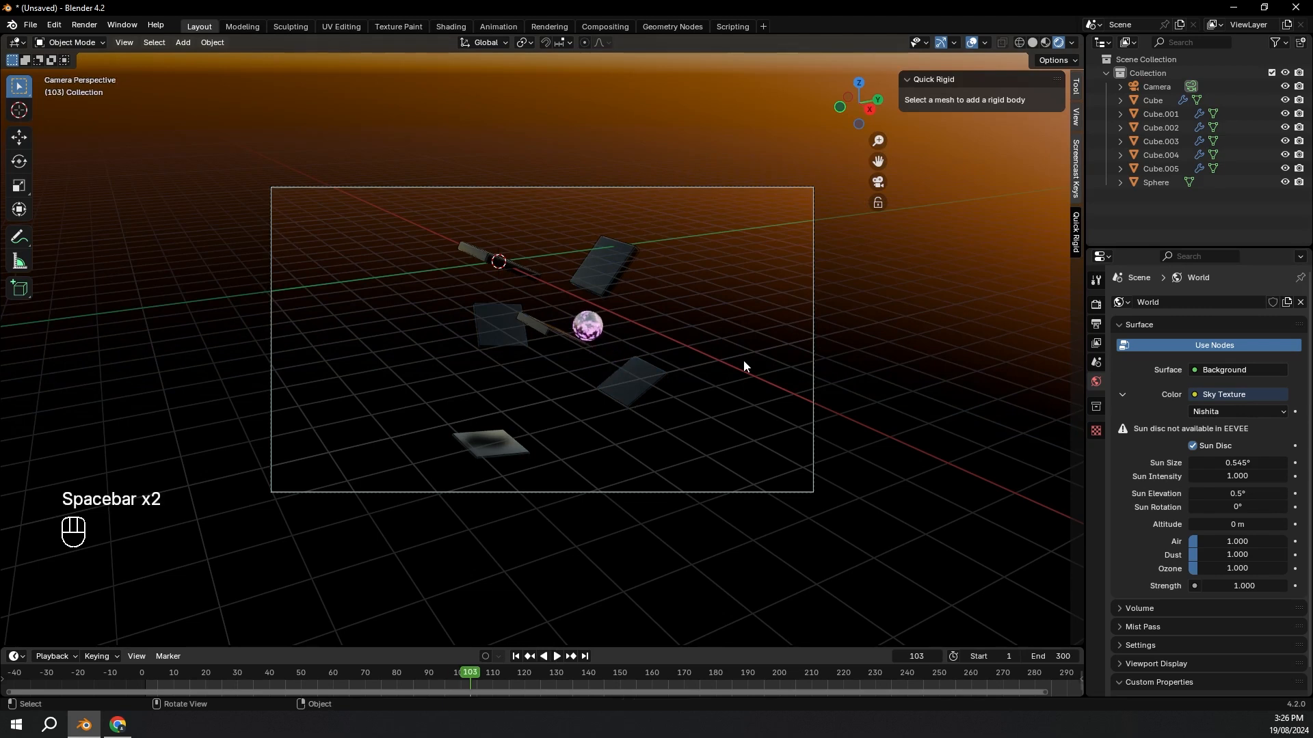
pyautogui.hotkey('shift', 'Left')
pyautogui.click(971, 42)
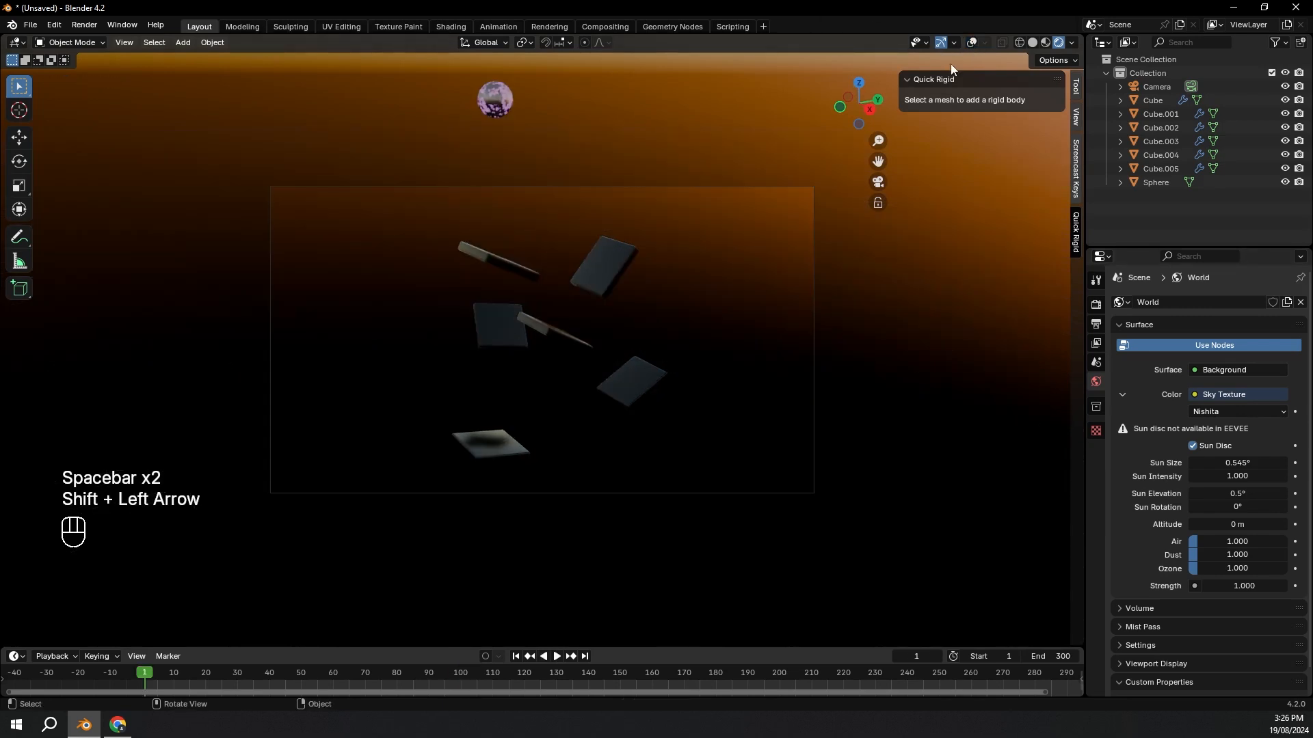
pyautogui.press('space')
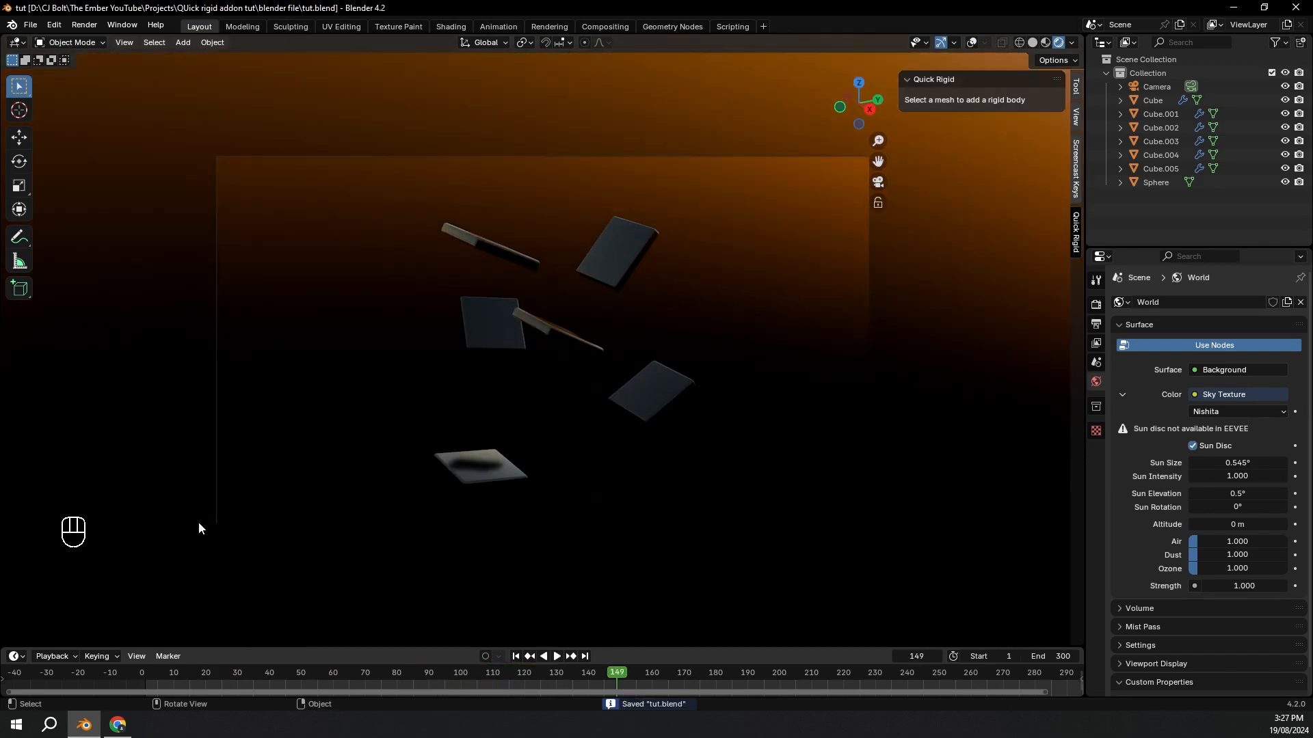
pyautogui.moveTo(199, 523); pyautogui.dragTo(205, 519, button='middle')
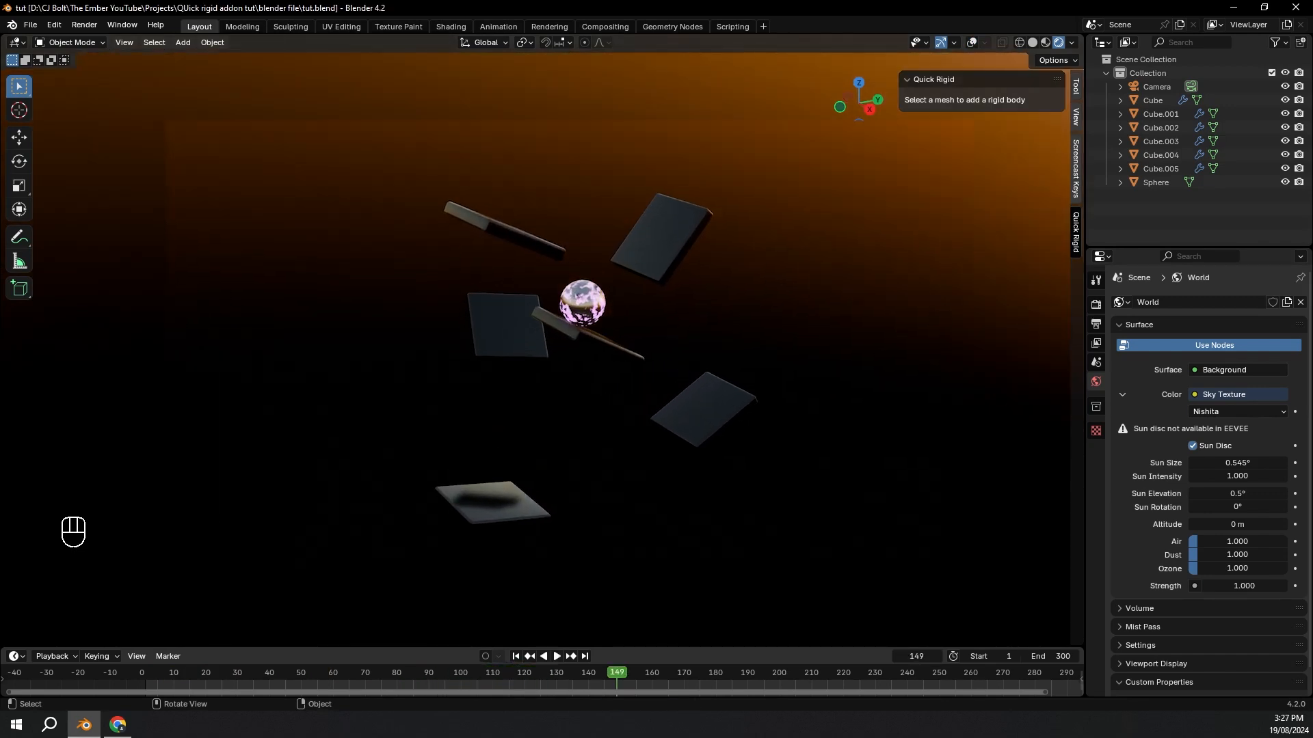